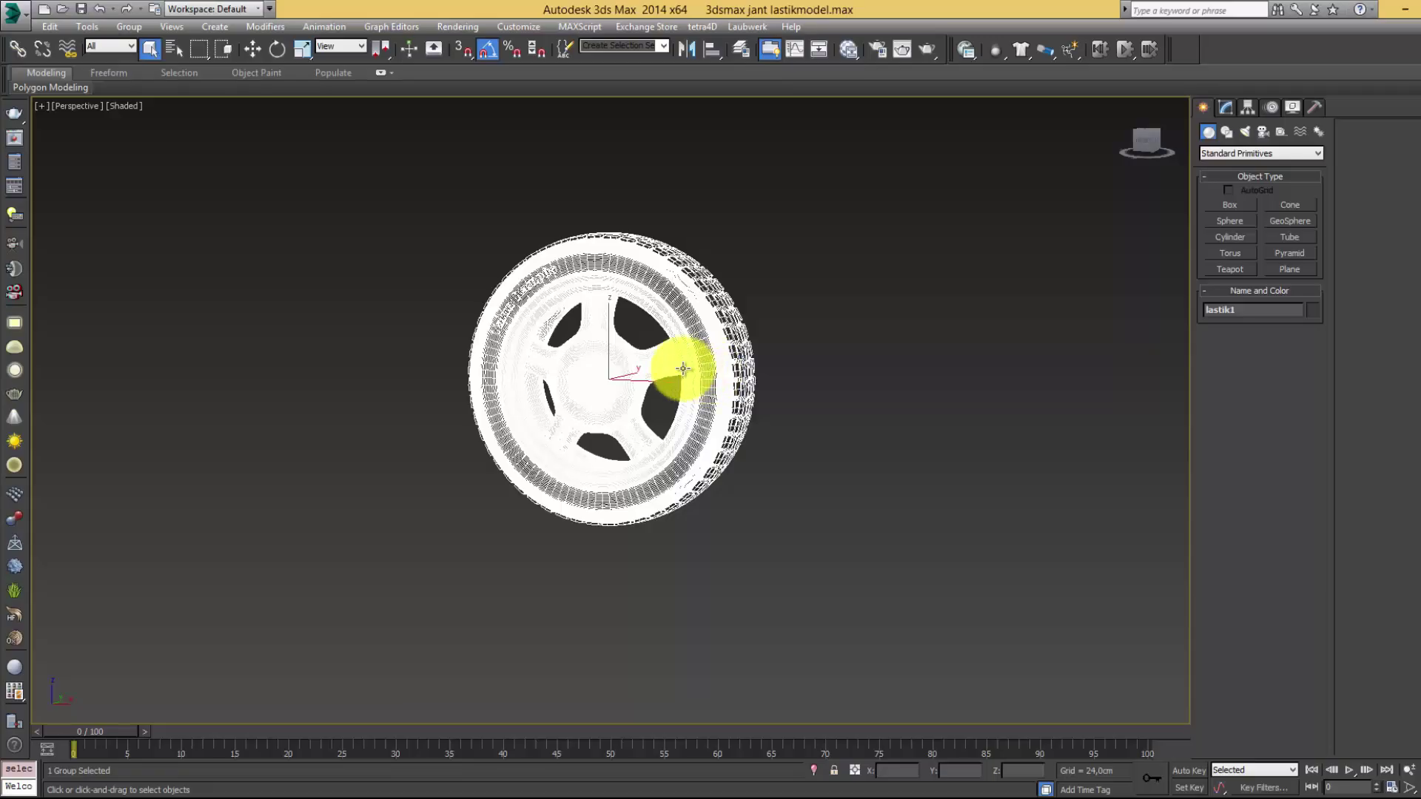
# - Zoom in and orbit the Perspective view to show the wheel rim at an angle, with the group deselected
pyautogui.scroll(1, 533, 403)
pyautogui.scroll(2, 533, 400)
pyautogui.keyDown('alt'); pyautogui.moveTo(521, 374); pyautogui.dragTo(712, 337, button='middle'); pyautogui.keyUp('alt')
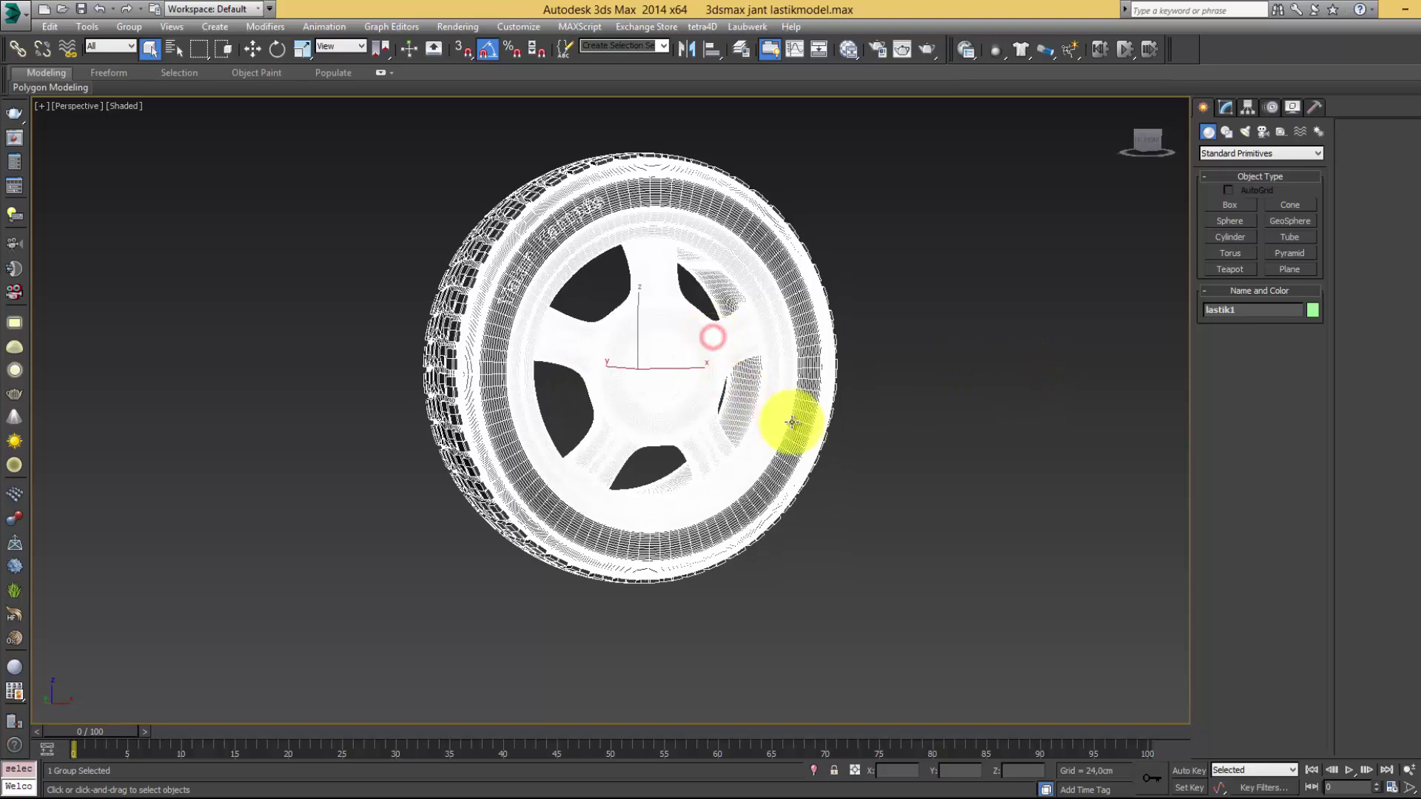
pyautogui.keyDown('alt'); pyautogui.moveTo(713, 338); pyautogui.dragTo(650, 405, button='middle'); pyautogui.keyUp('alt')
pyautogui.press('w')
pyautogui.click(962, 318)
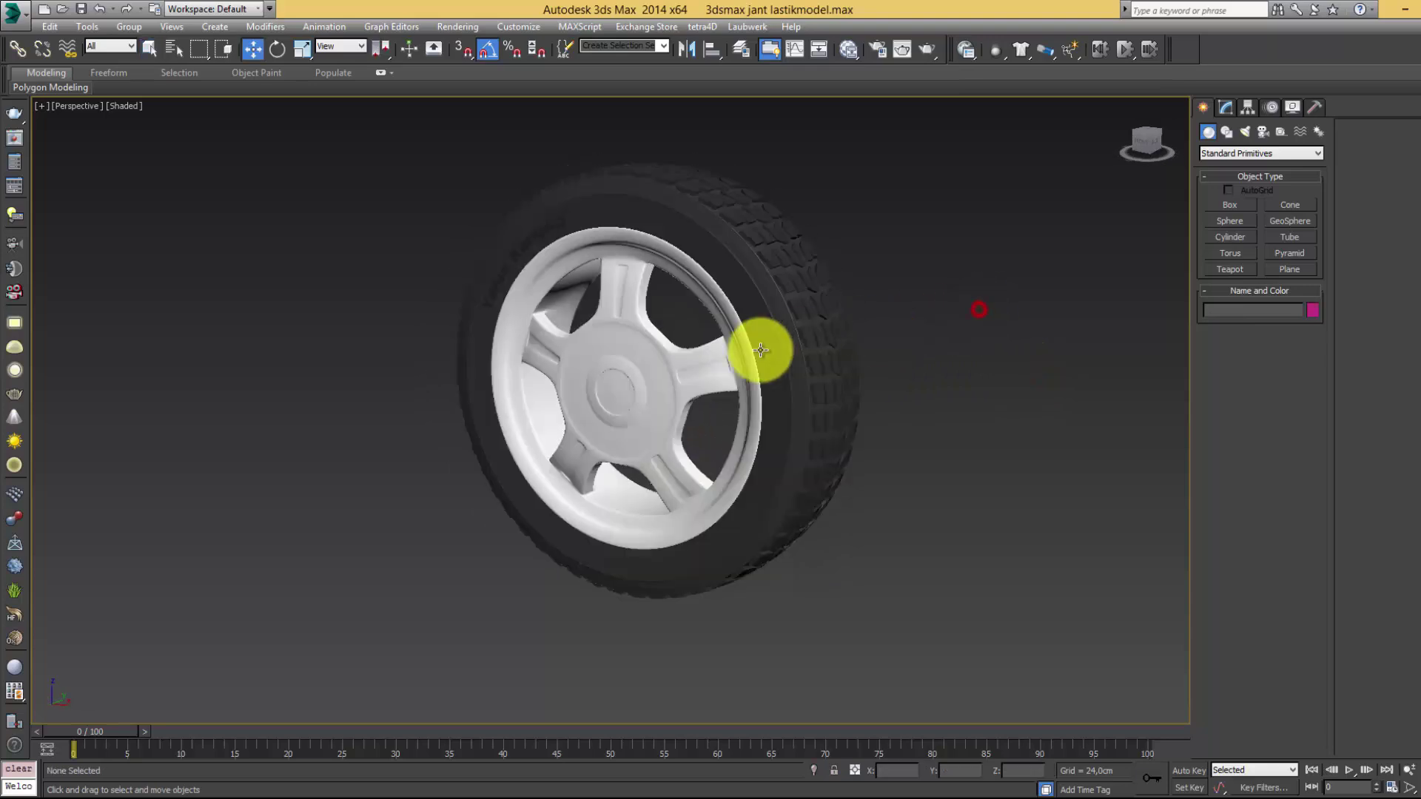
pyautogui.click(881, 52)
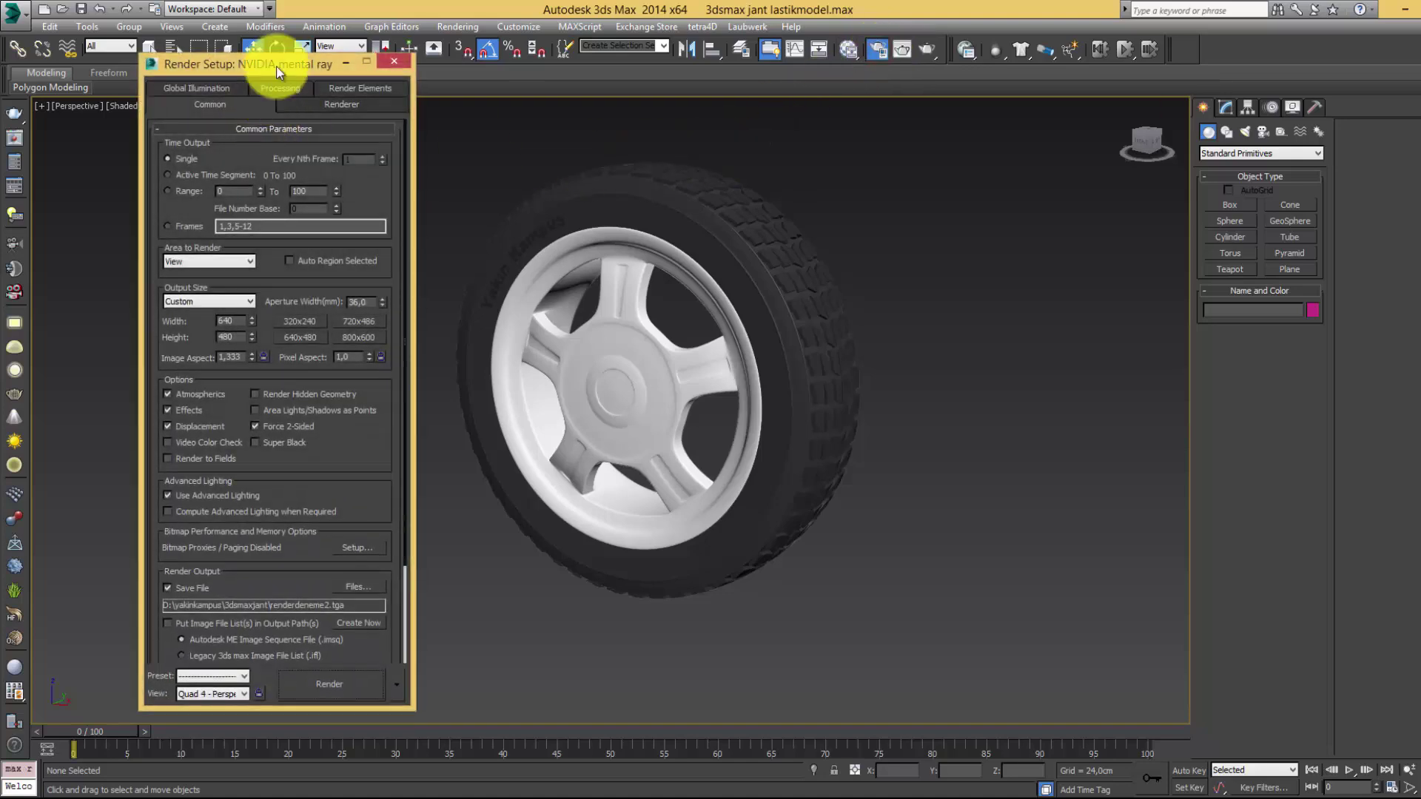
pyautogui.moveTo(277, 65); pyautogui.dragTo(1175, 91)
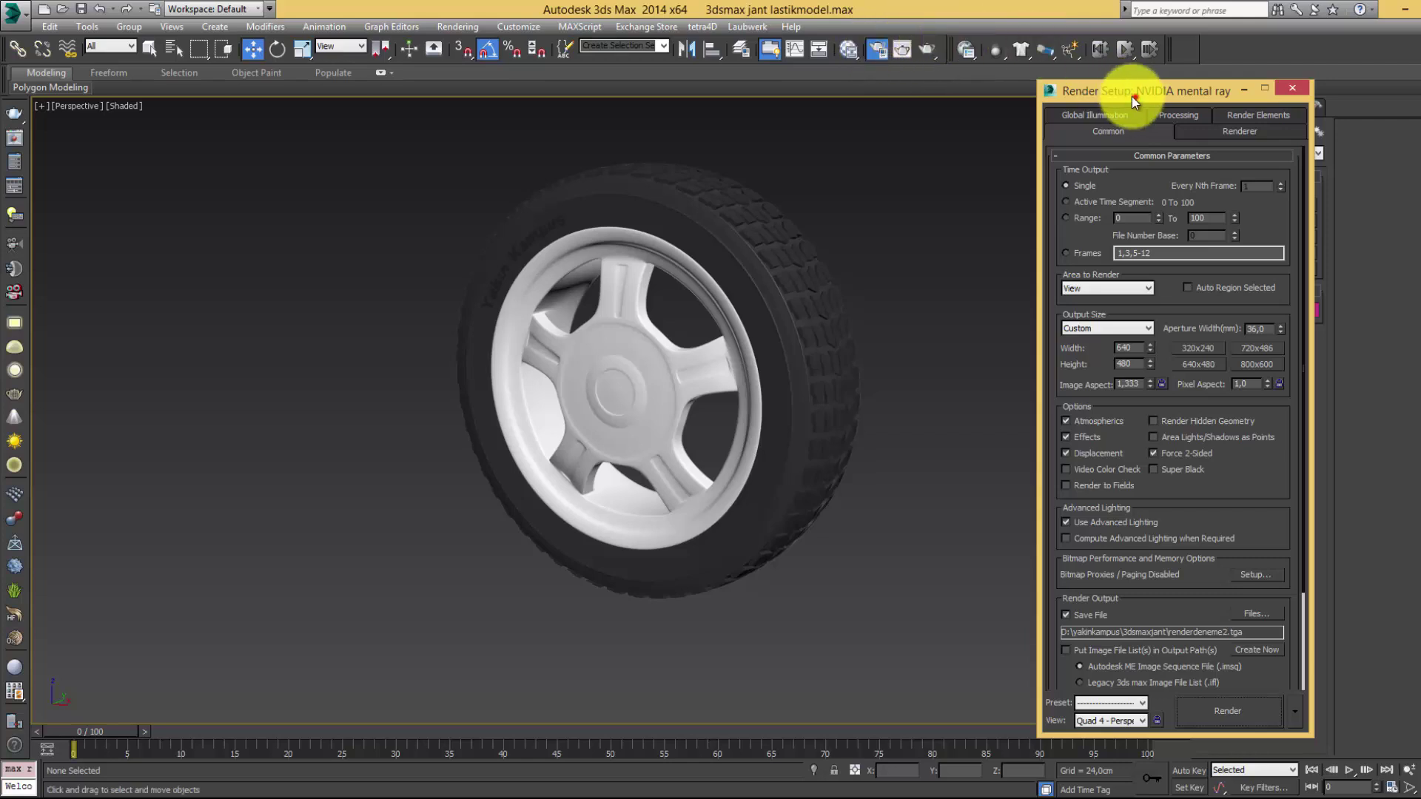
pyautogui.moveTo(1131, 95); pyautogui.dragTo(1054, 51)
pyautogui.moveTo(1189, 476); pyautogui.dragTo(1190, 190)
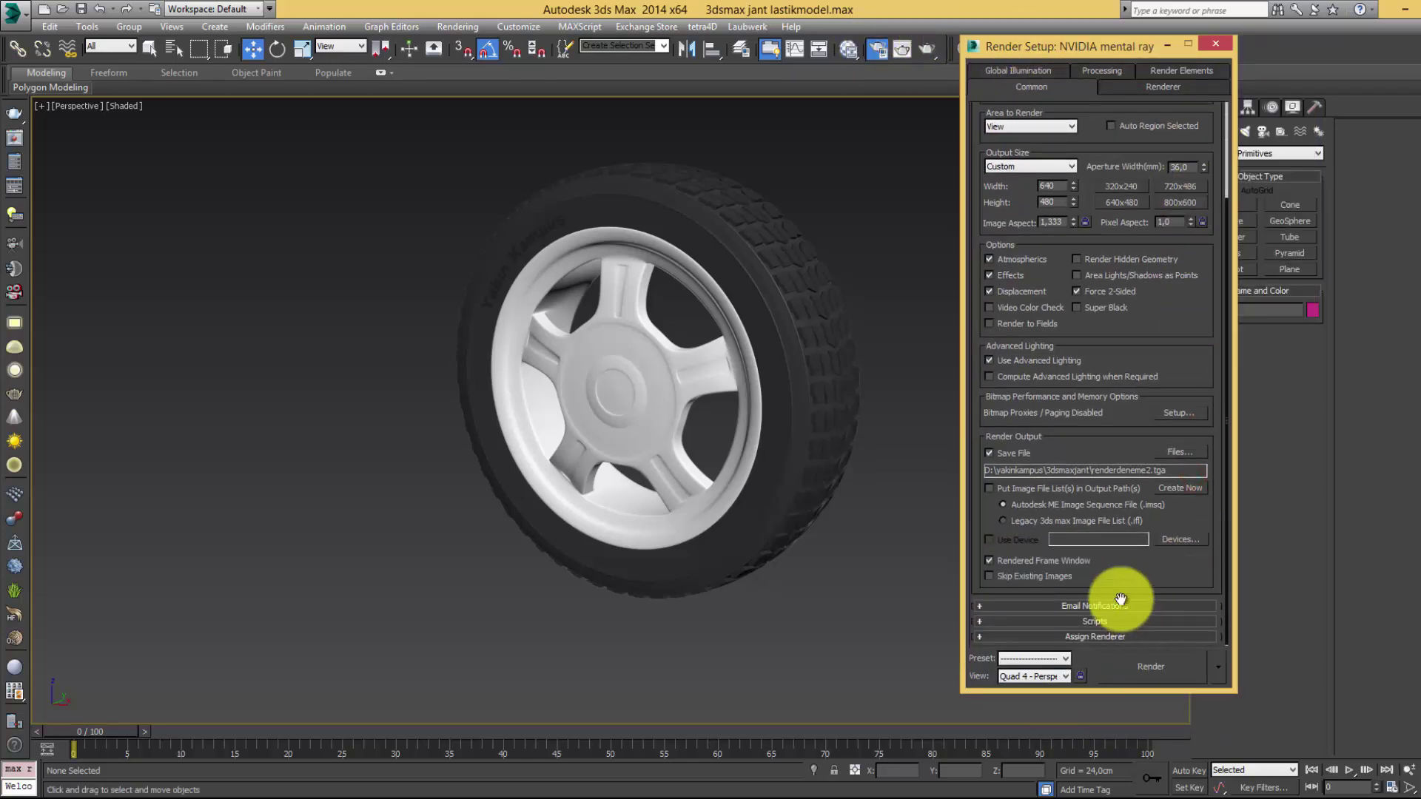
pyautogui.click(1096, 636)
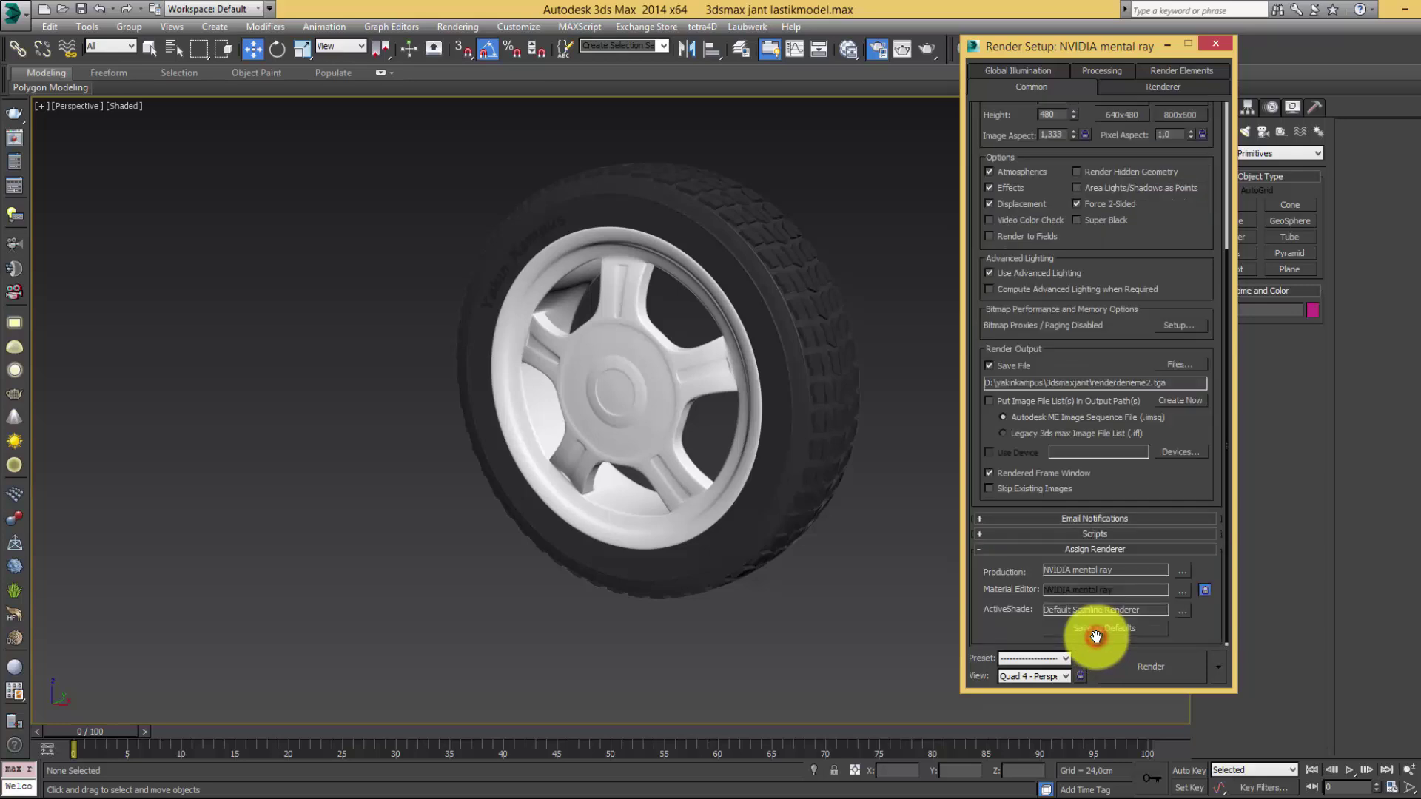
pyautogui.click(1182, 572)
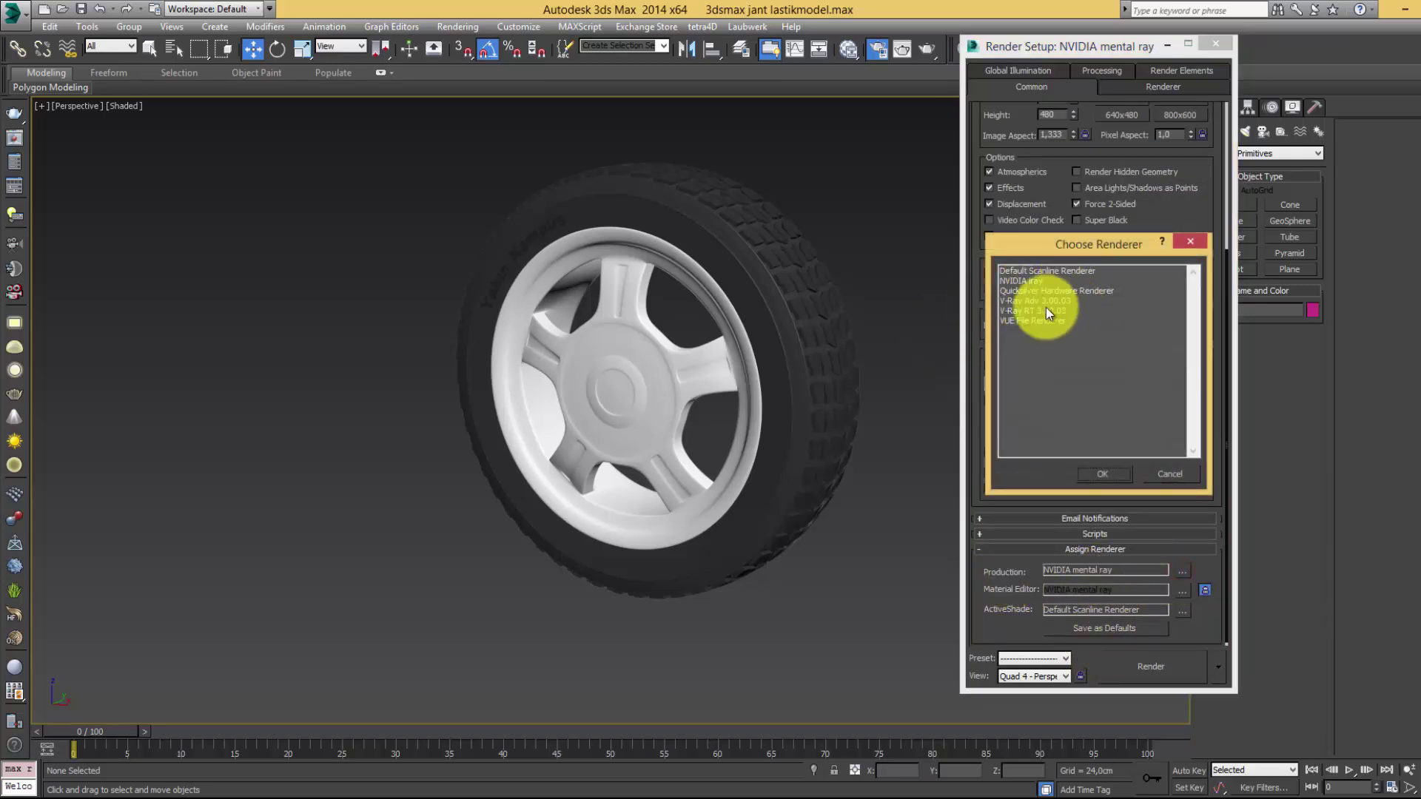
pyautogui.click(1190, 241)
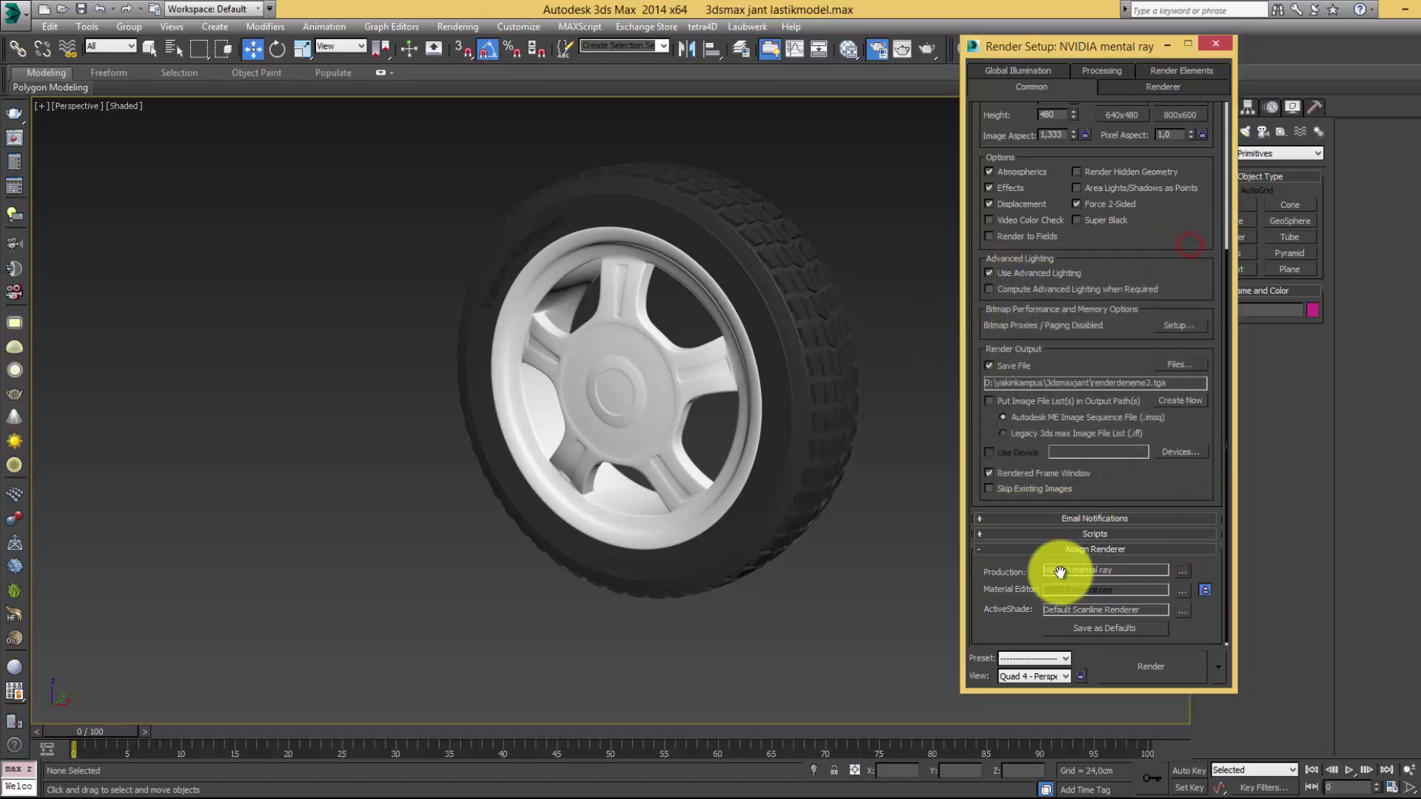
pyautogui.scroll(1, 998, 597)
pyautogui.scroll(1, 995, 589)
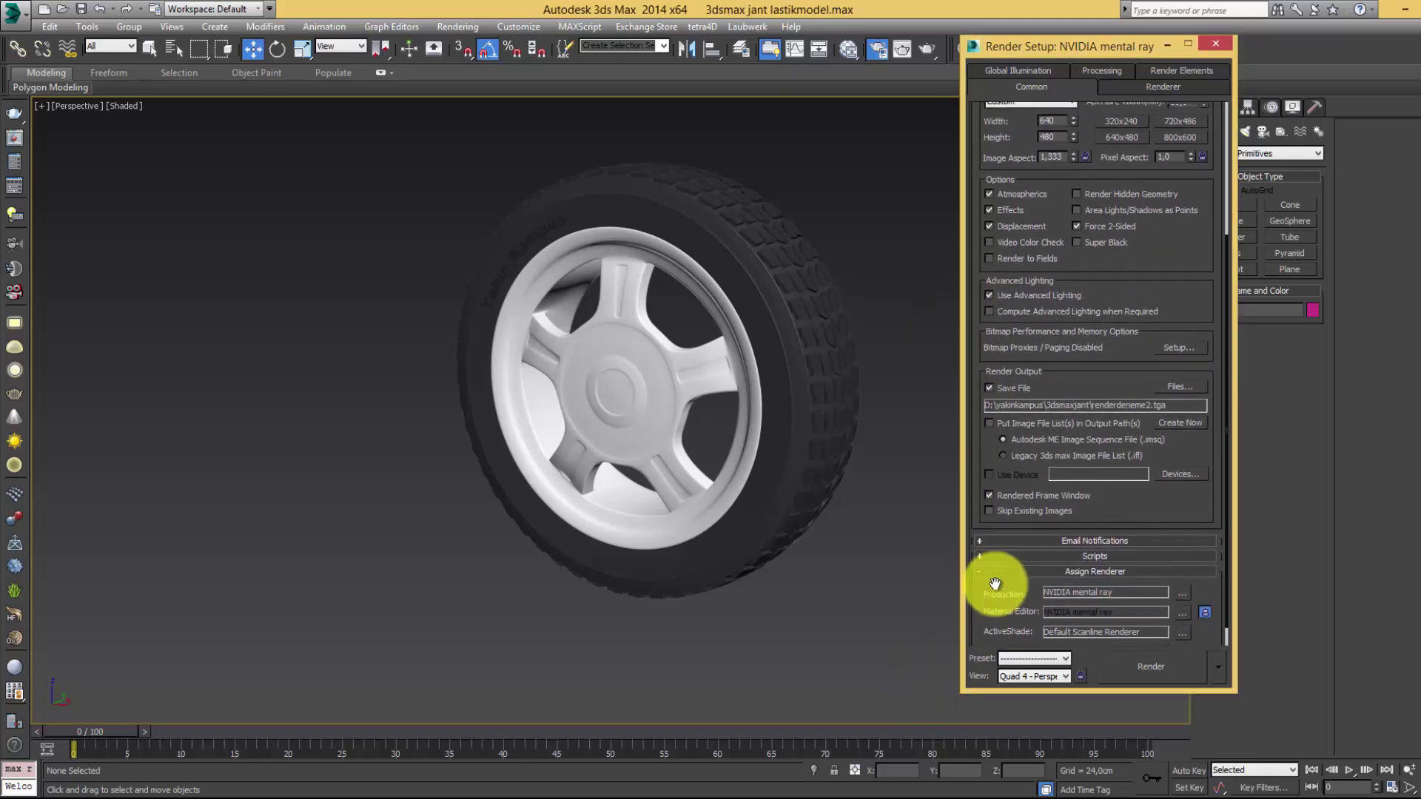
pyautogui.scroll(1, 996, 588)
pyautogui.scroll(1, 996, 615)
pyautogui.moveTo(1166, 323); pyautogui.dragTo(1170, 437)
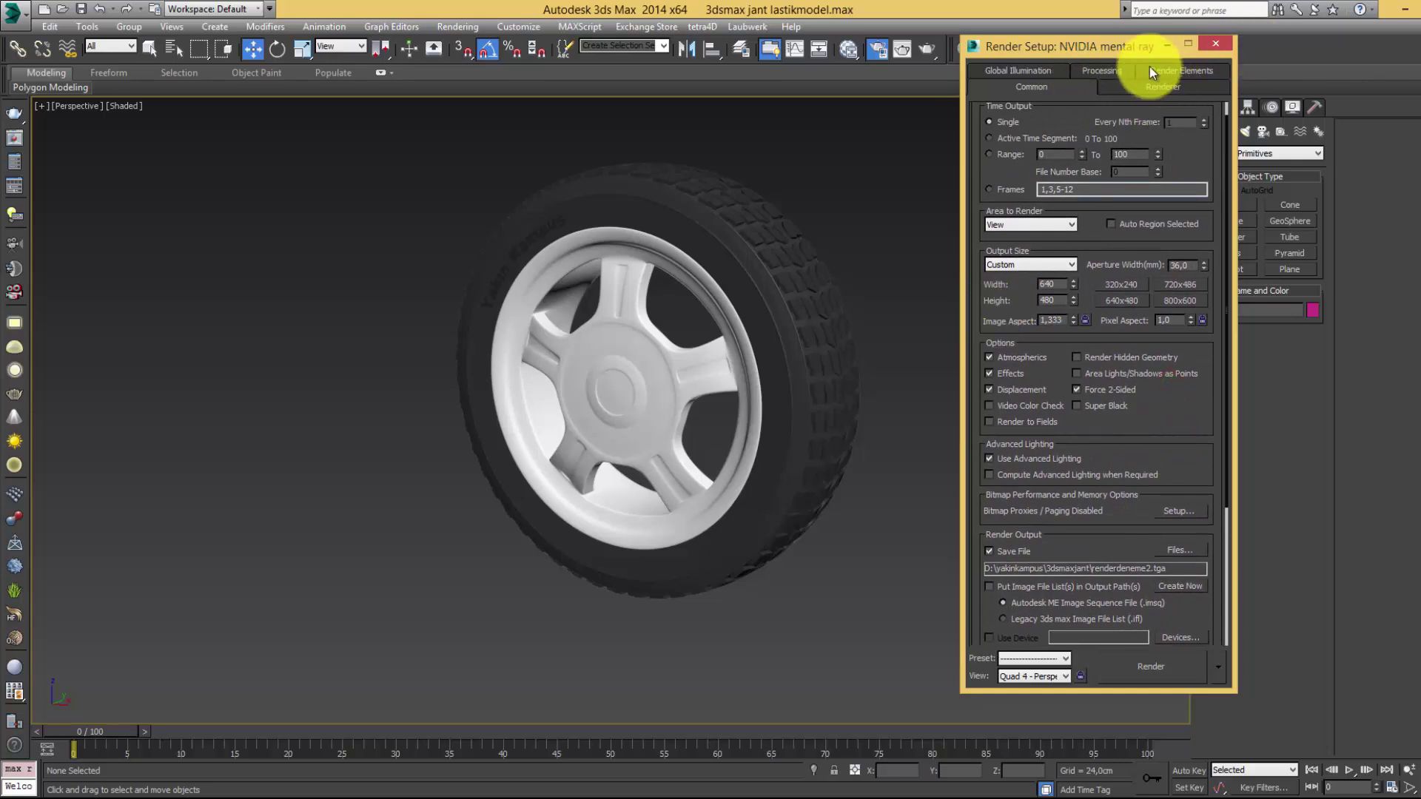
pyautogui.click(1216, 43)
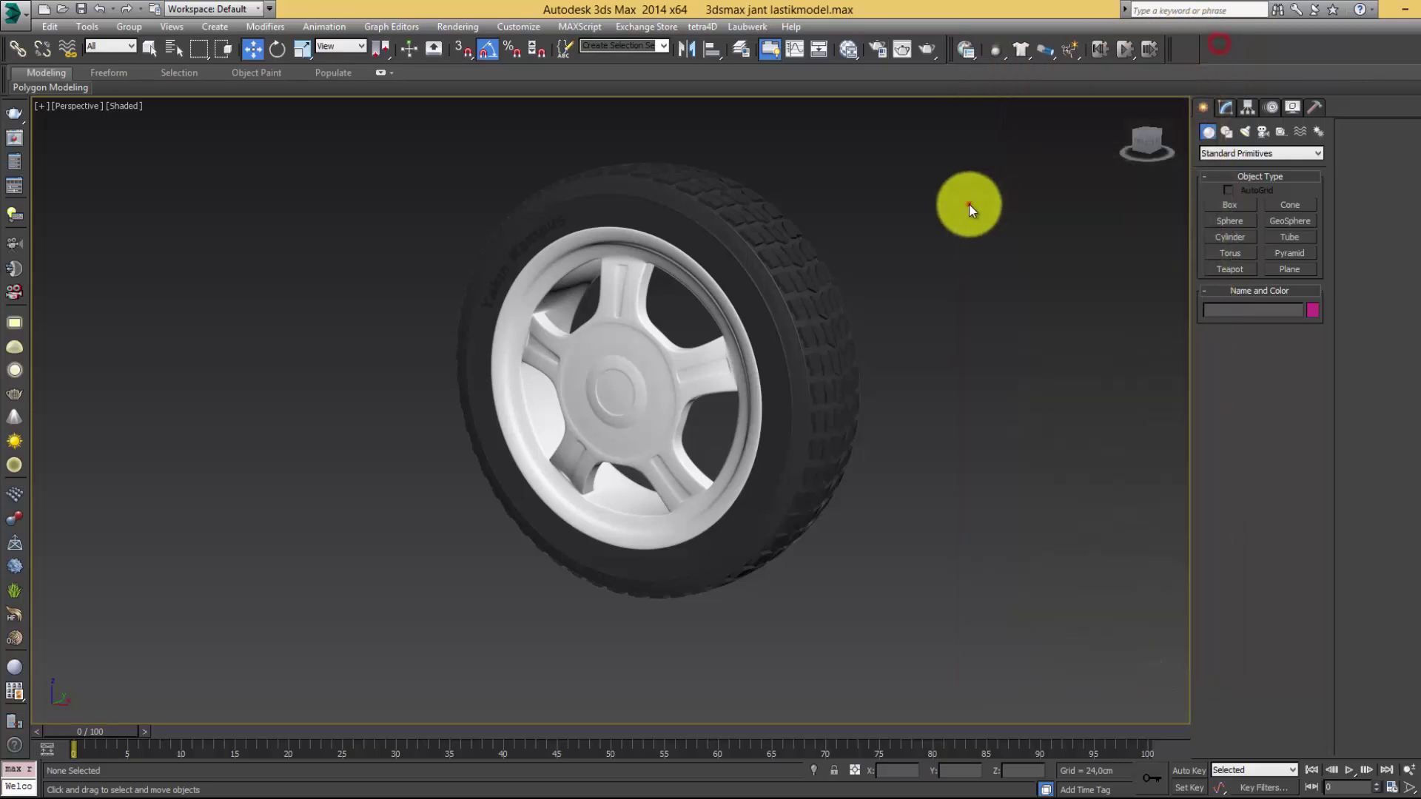
pyautogui.click(344, 794)
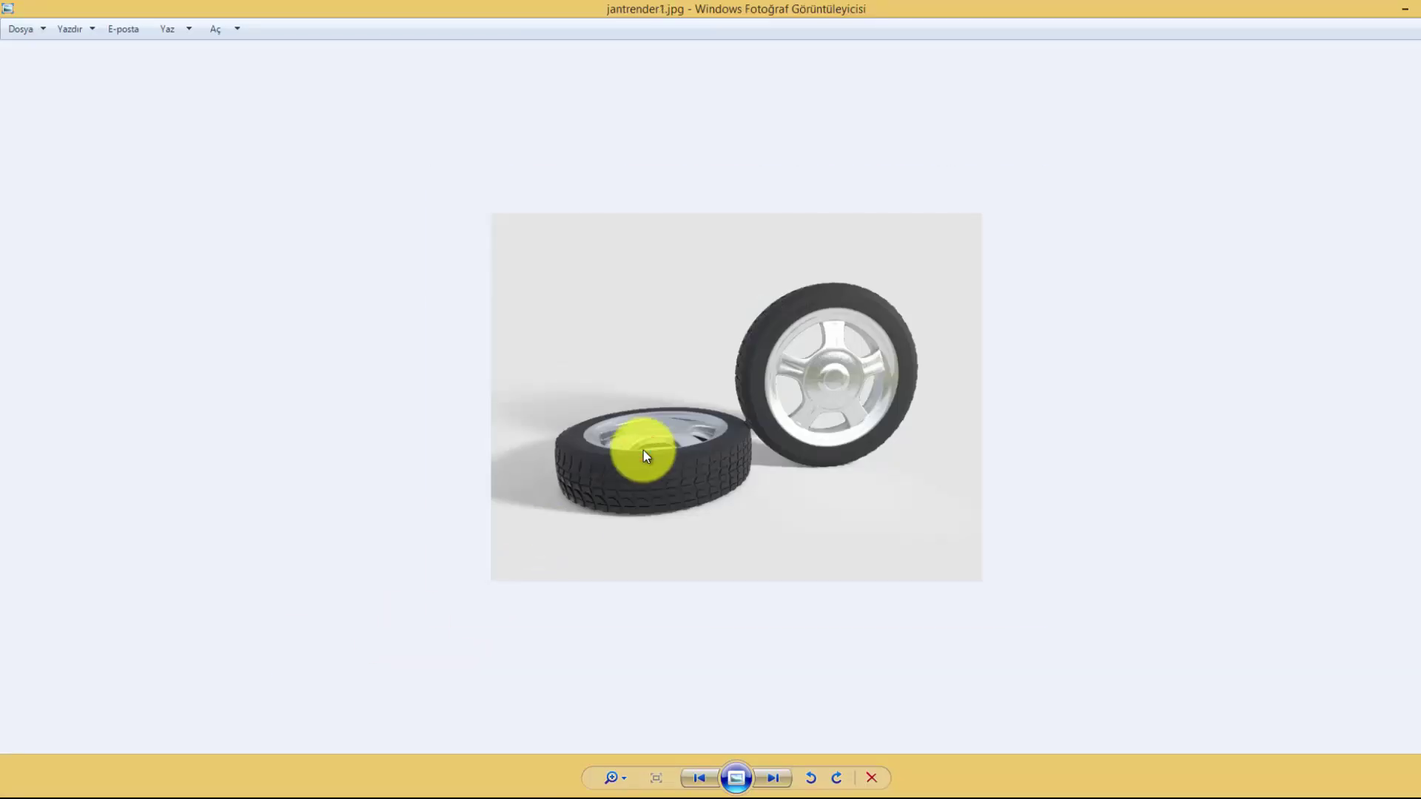
pyautogui.scroll(1, 643, 450)
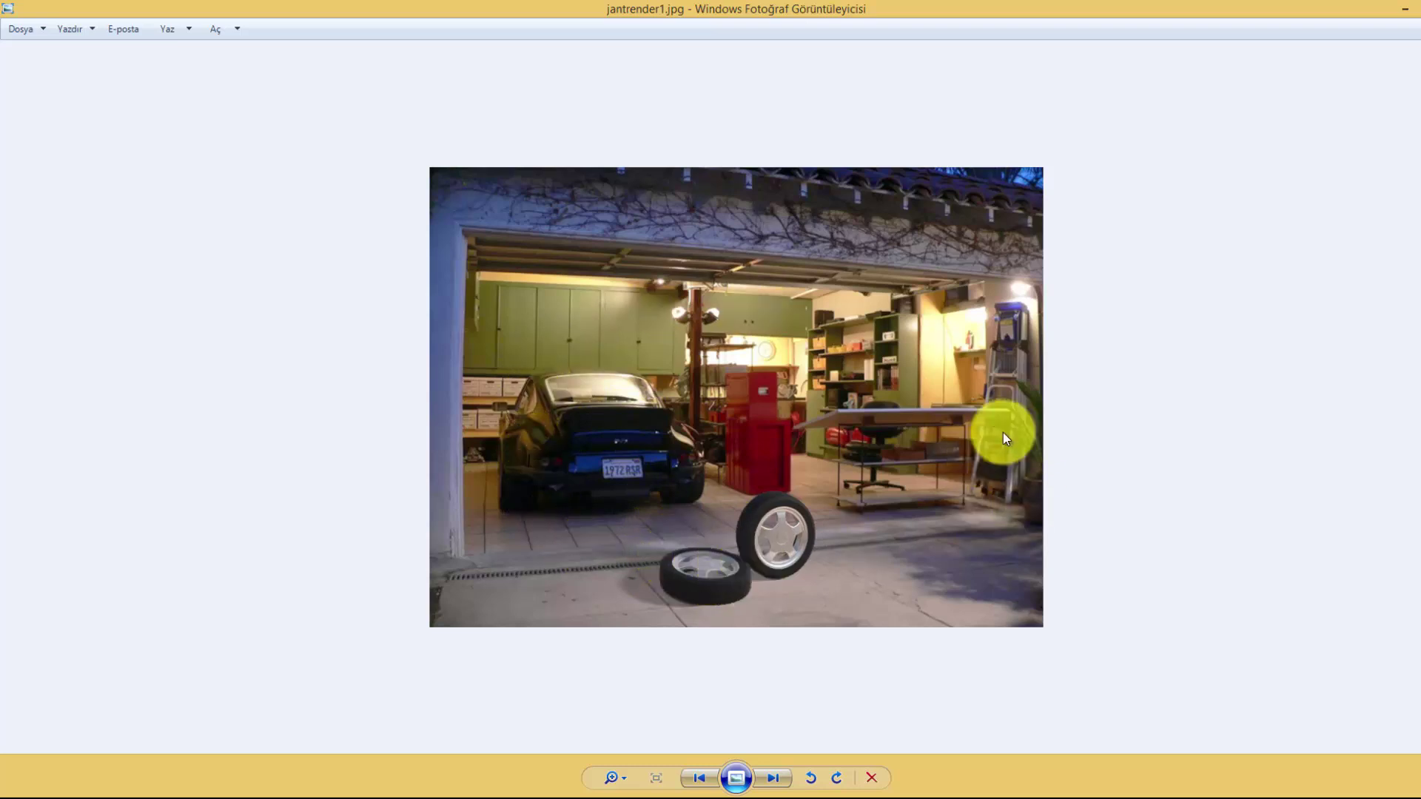
pyautogui.click(1410, 7)
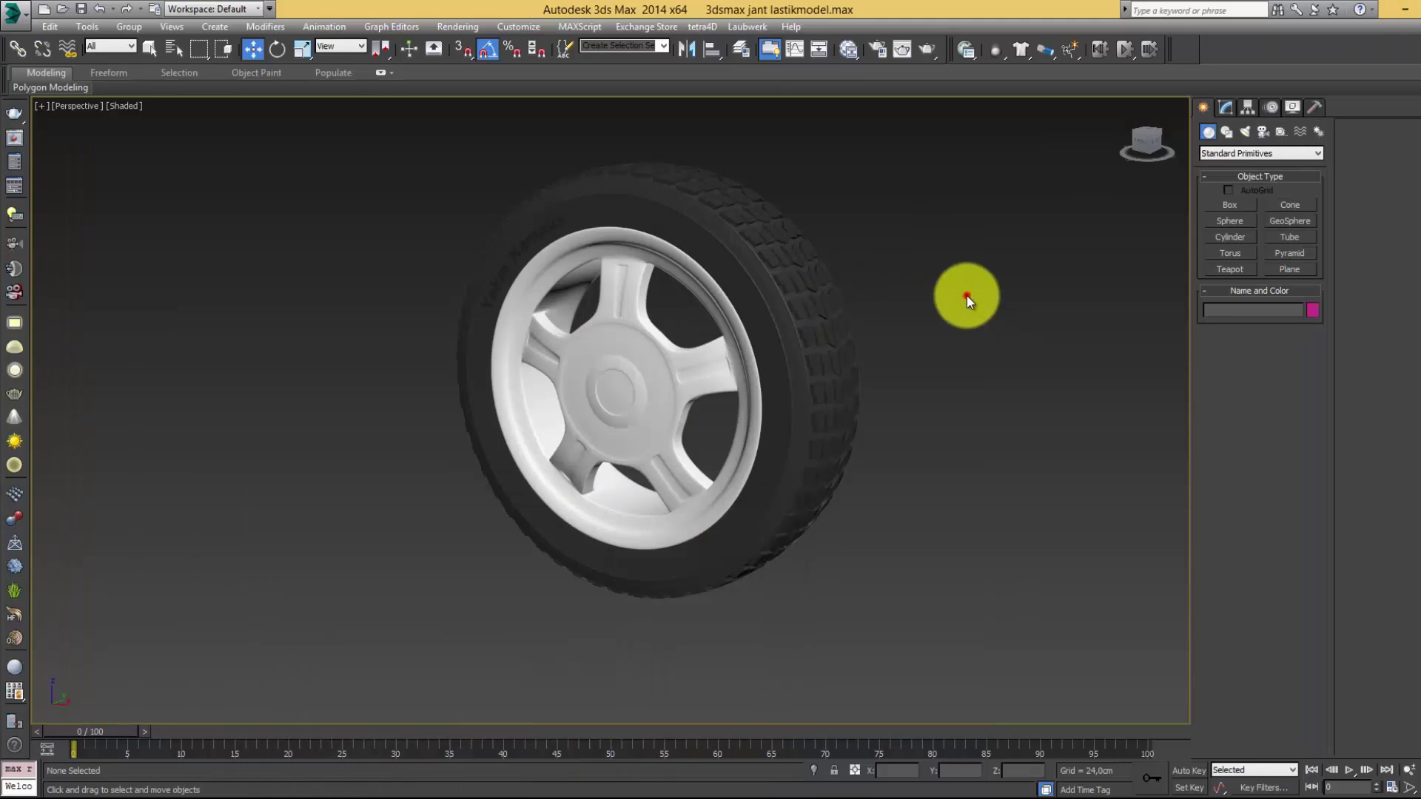
pyautogui.hotkey('alt', 'b')
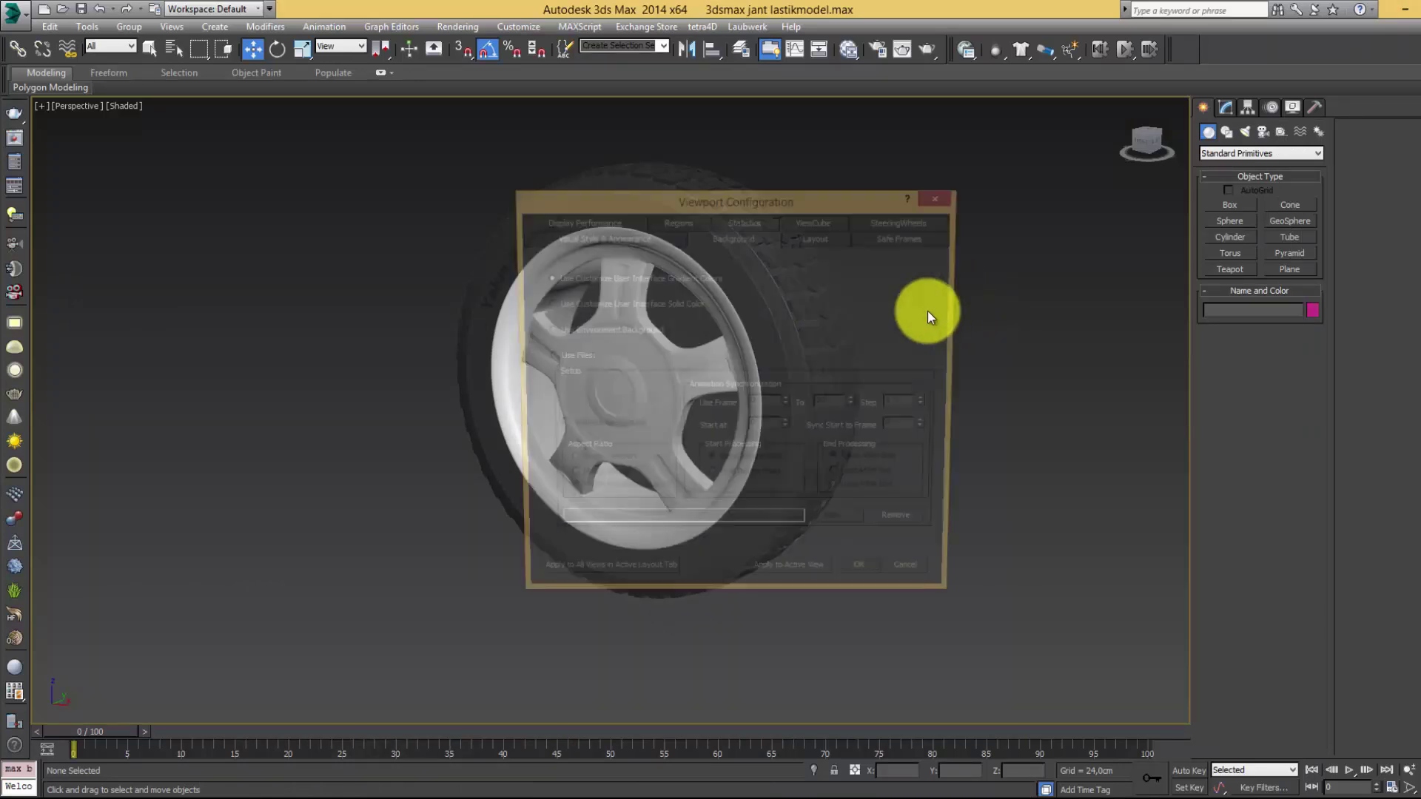
pyautogui.moveTo(785, 210); pyautogui.dragTo(898, 126)
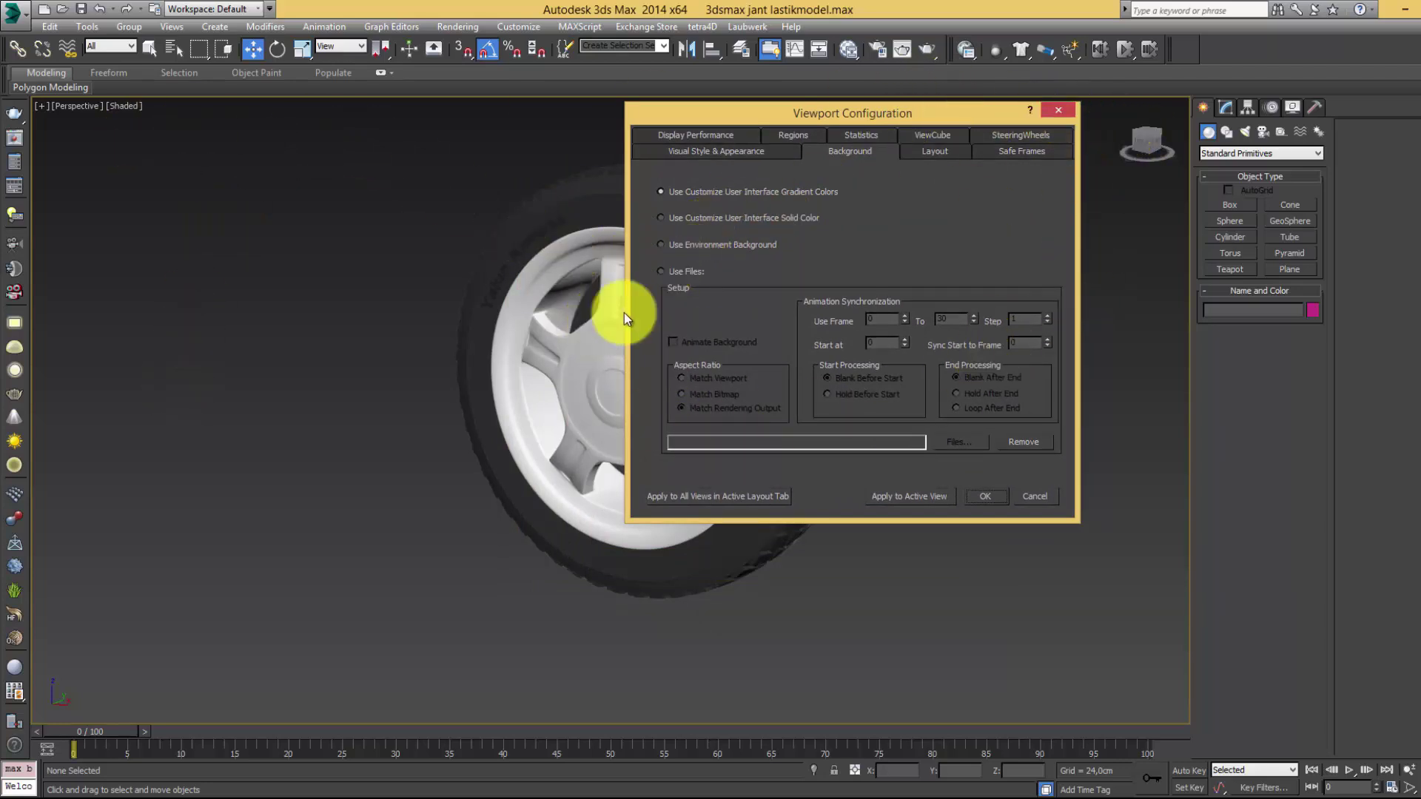
pyautogui.click(677, 273)
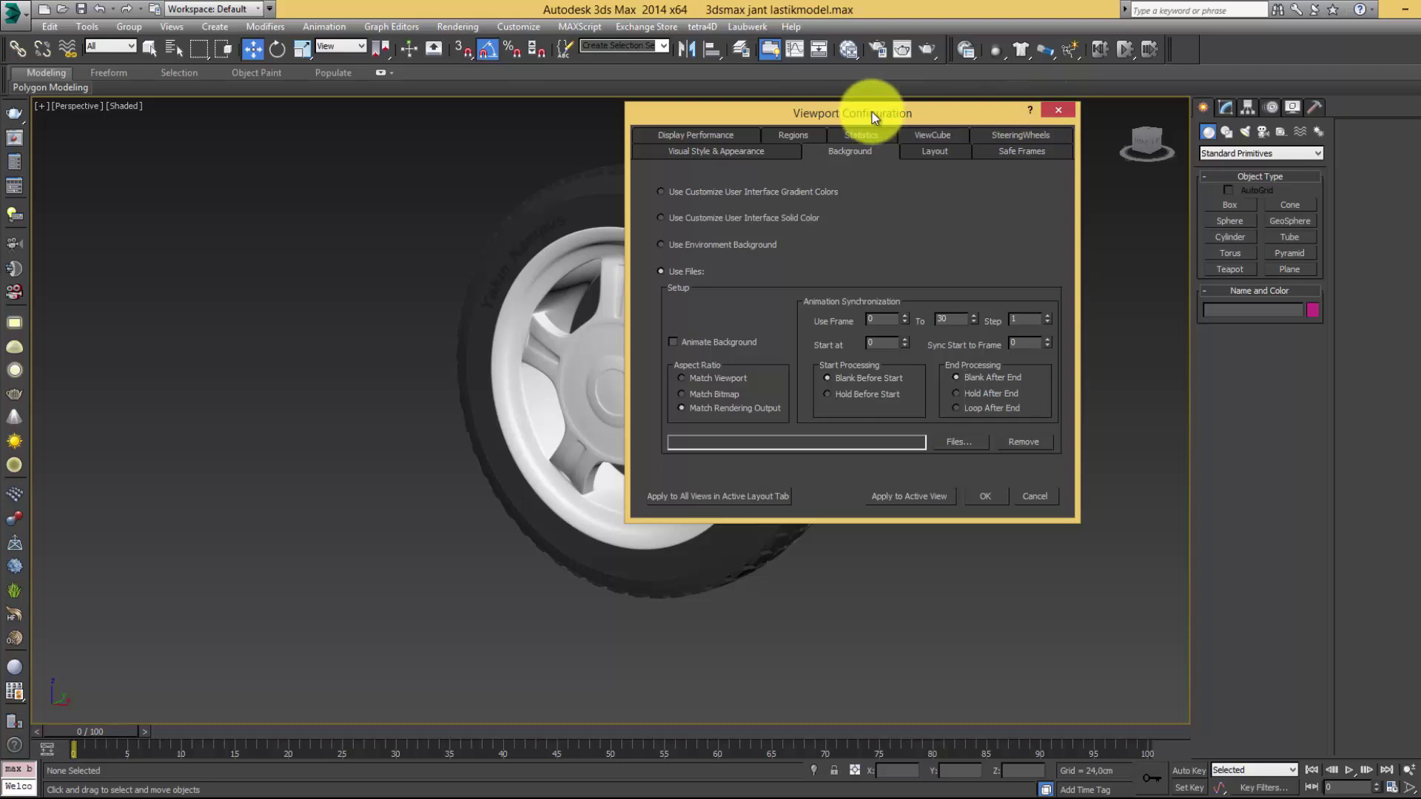
pyautogui.moveTo(886, 112); pyautogui.dragTo(855, 114)
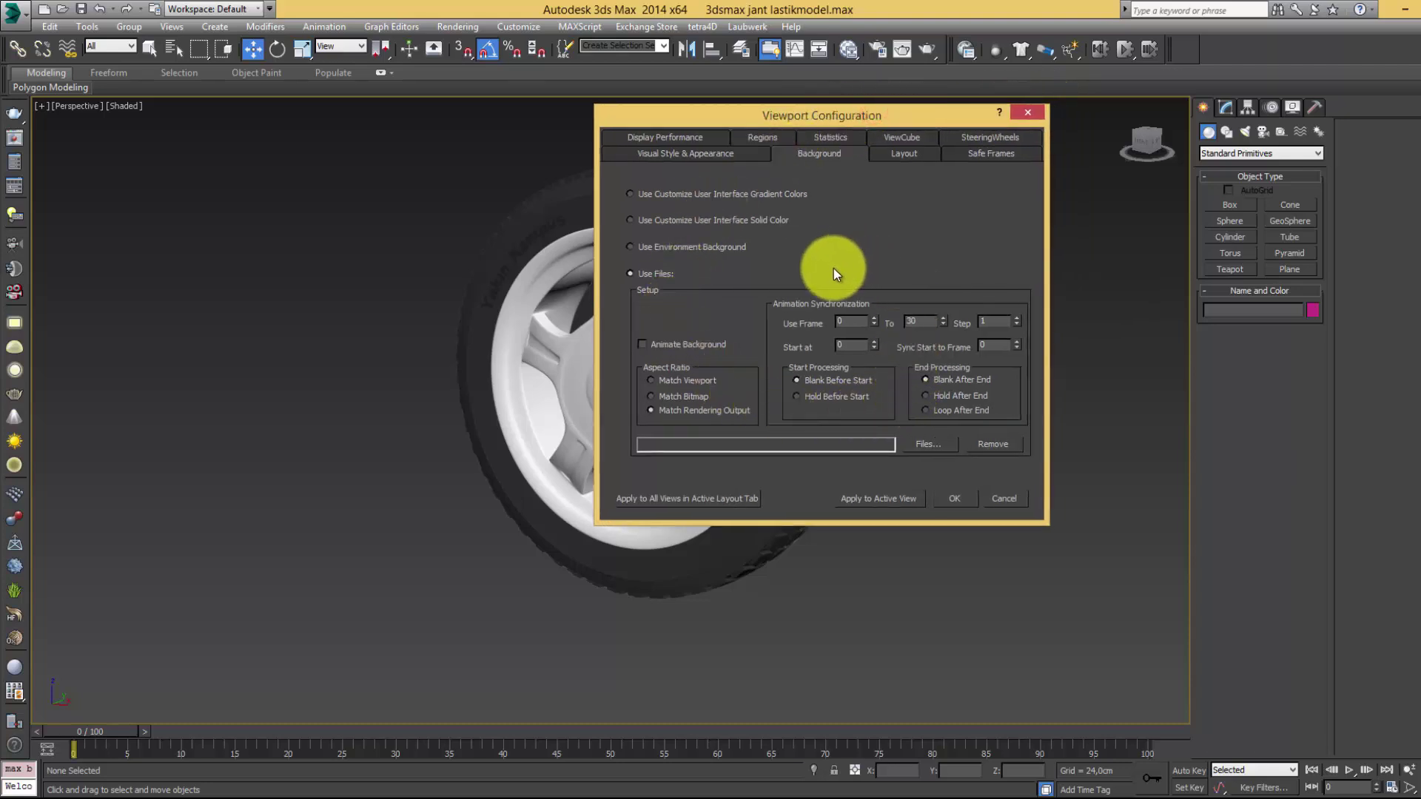
pyautogui.click(1033, 109)
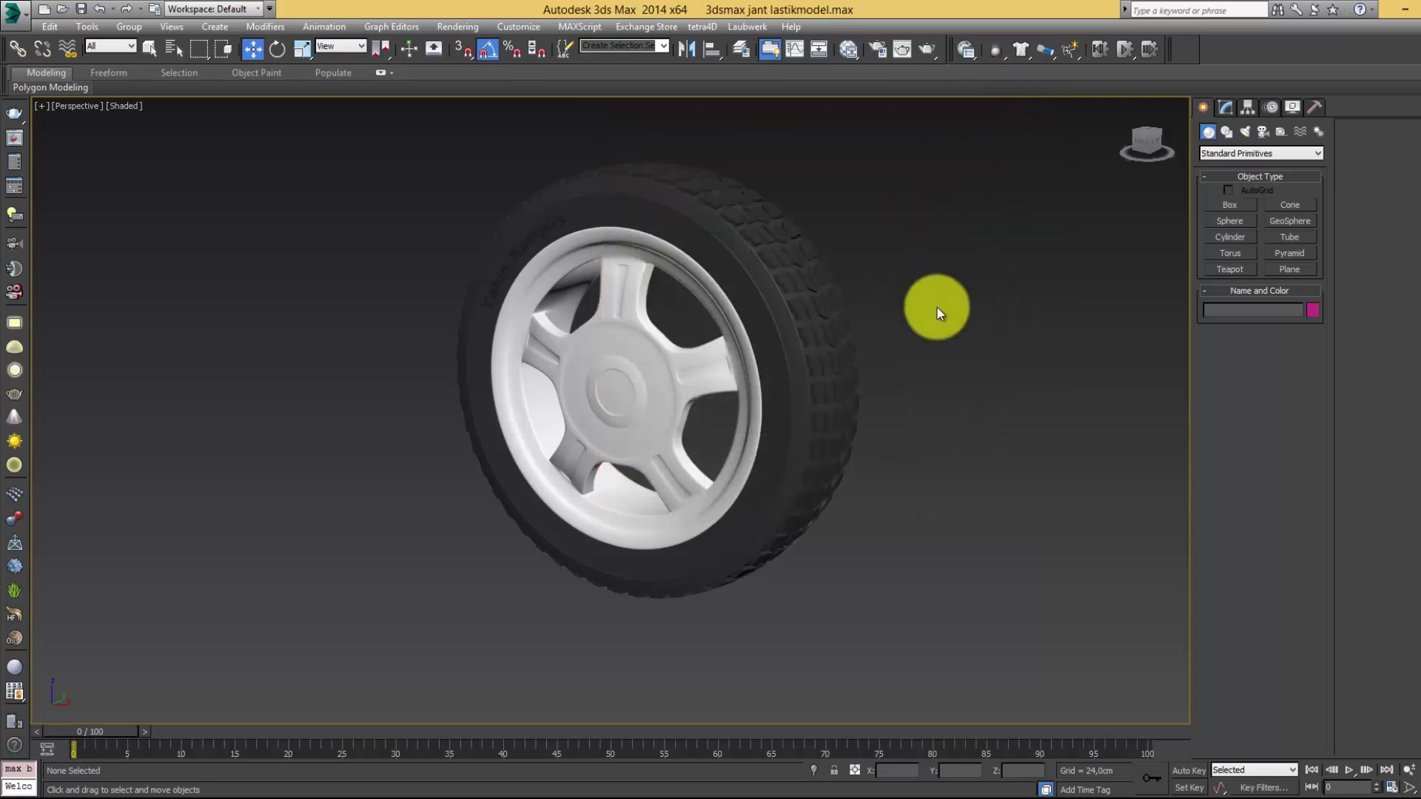
# - Open Environment and Effects (8) and choose a Bitmap for the Environment Map slot
pyautogui.press('8')
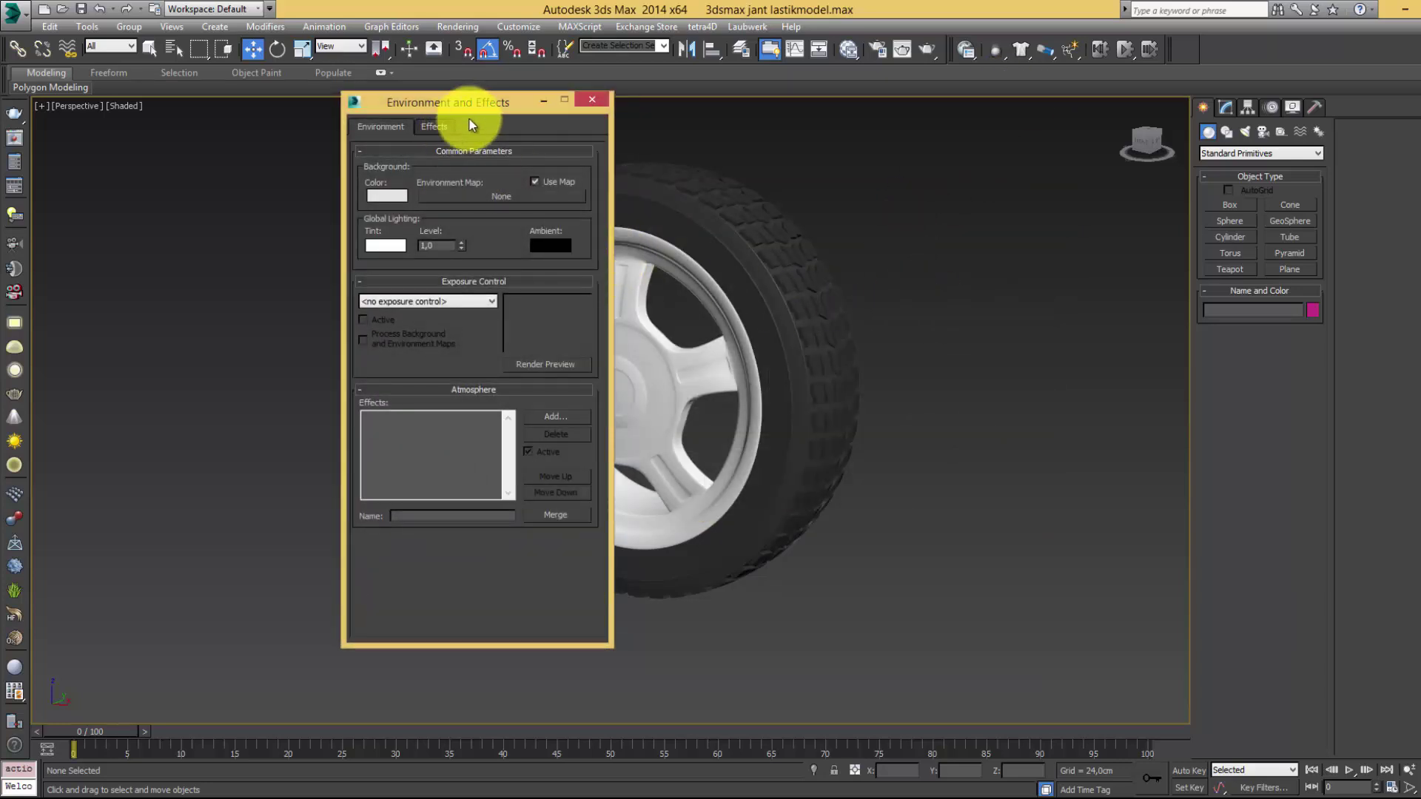
pyautogui.moveTo(474, 102); pyautogui.dragTo(376, 88)
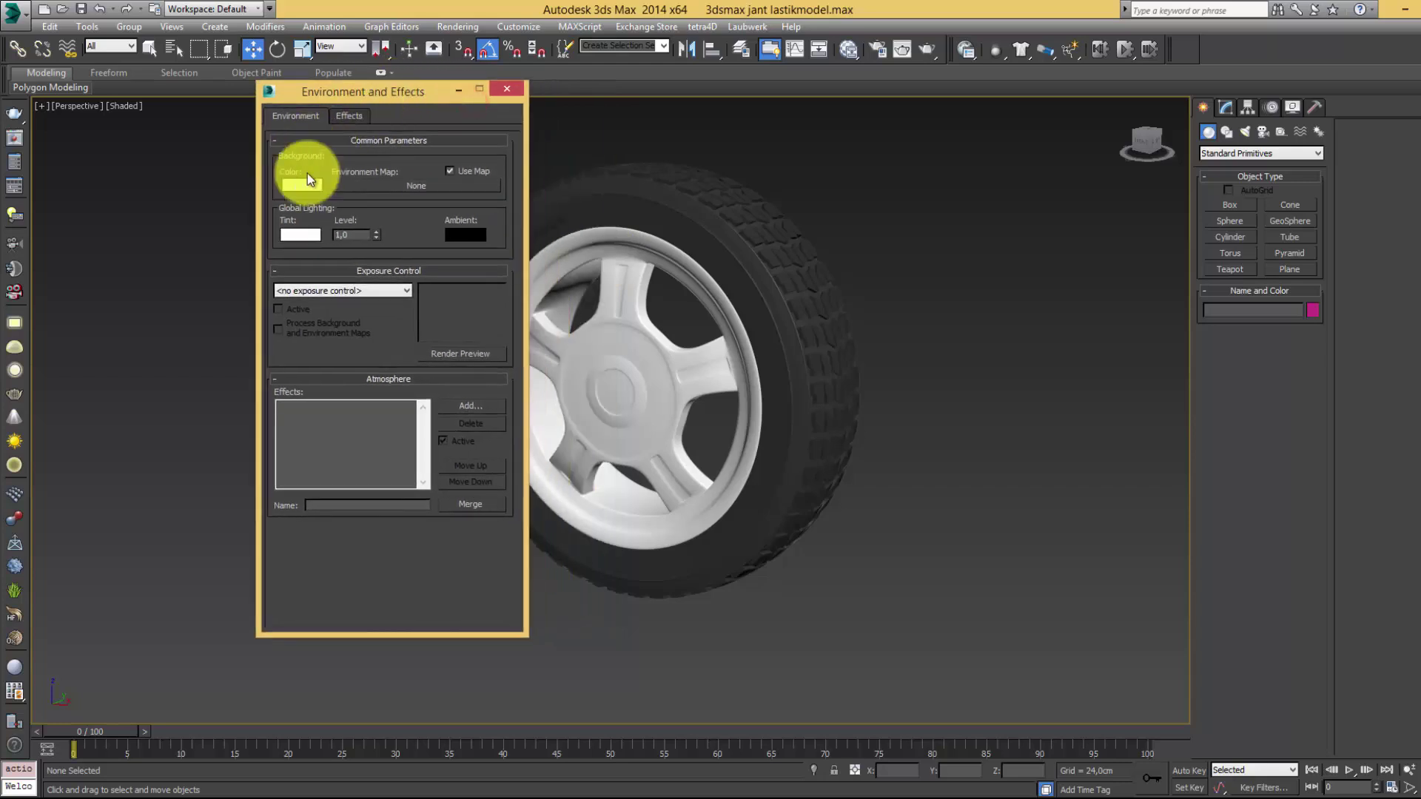
pyautogui.click(373, 185)
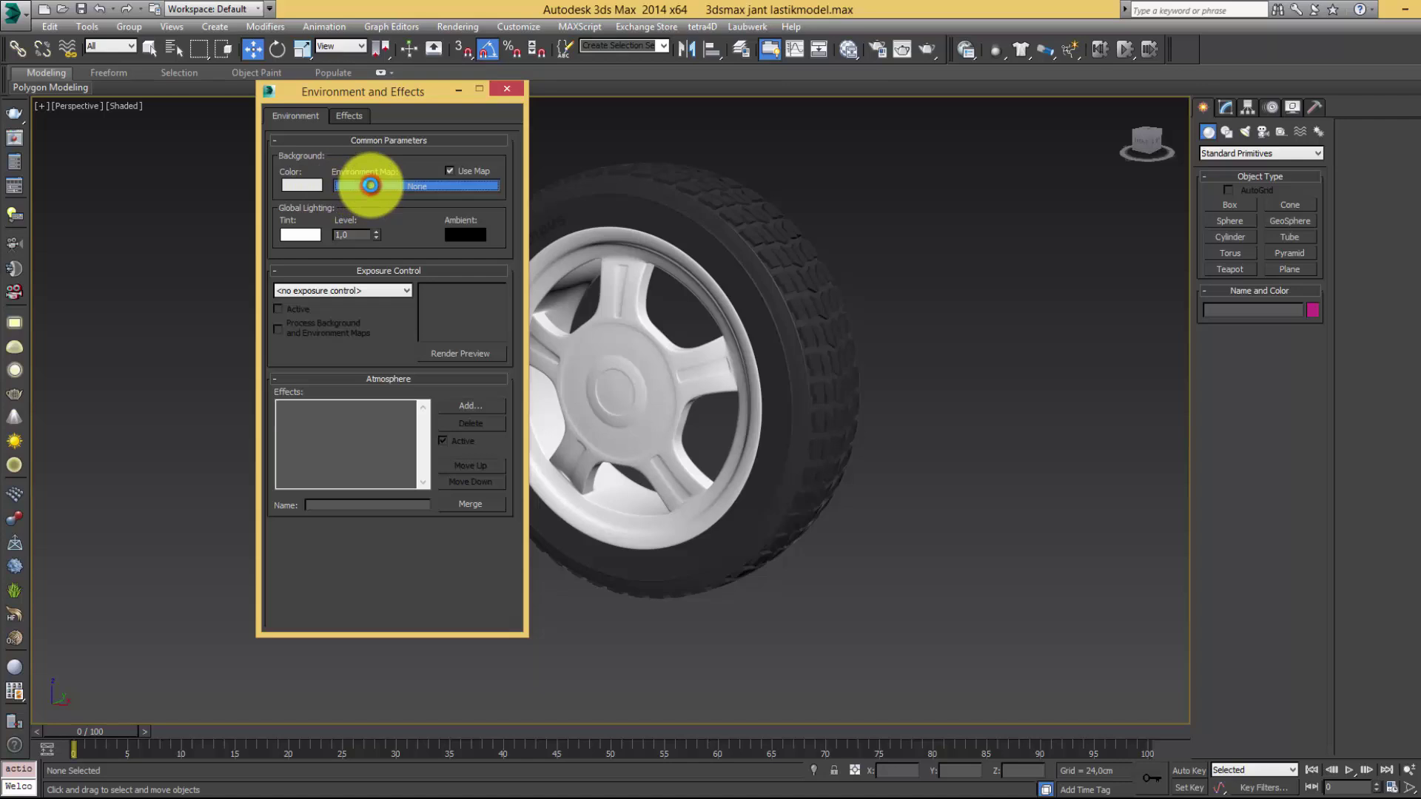
pyautogui.doubleClick(957, 168)
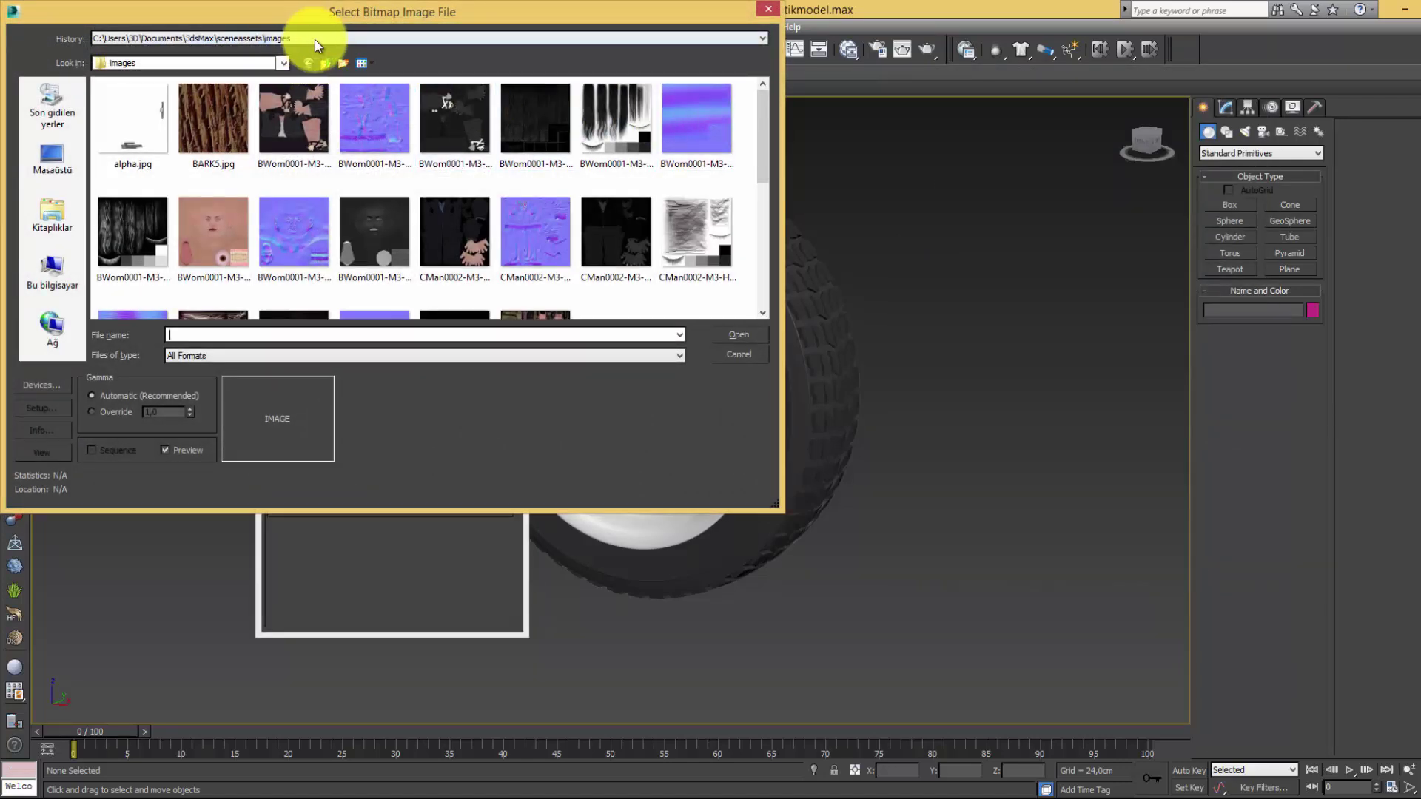
# - Browse to F:\videolar\3dsmaxjant and load 10garage1204948874.jpg as the environment map
pyautogui.click(313, 42)
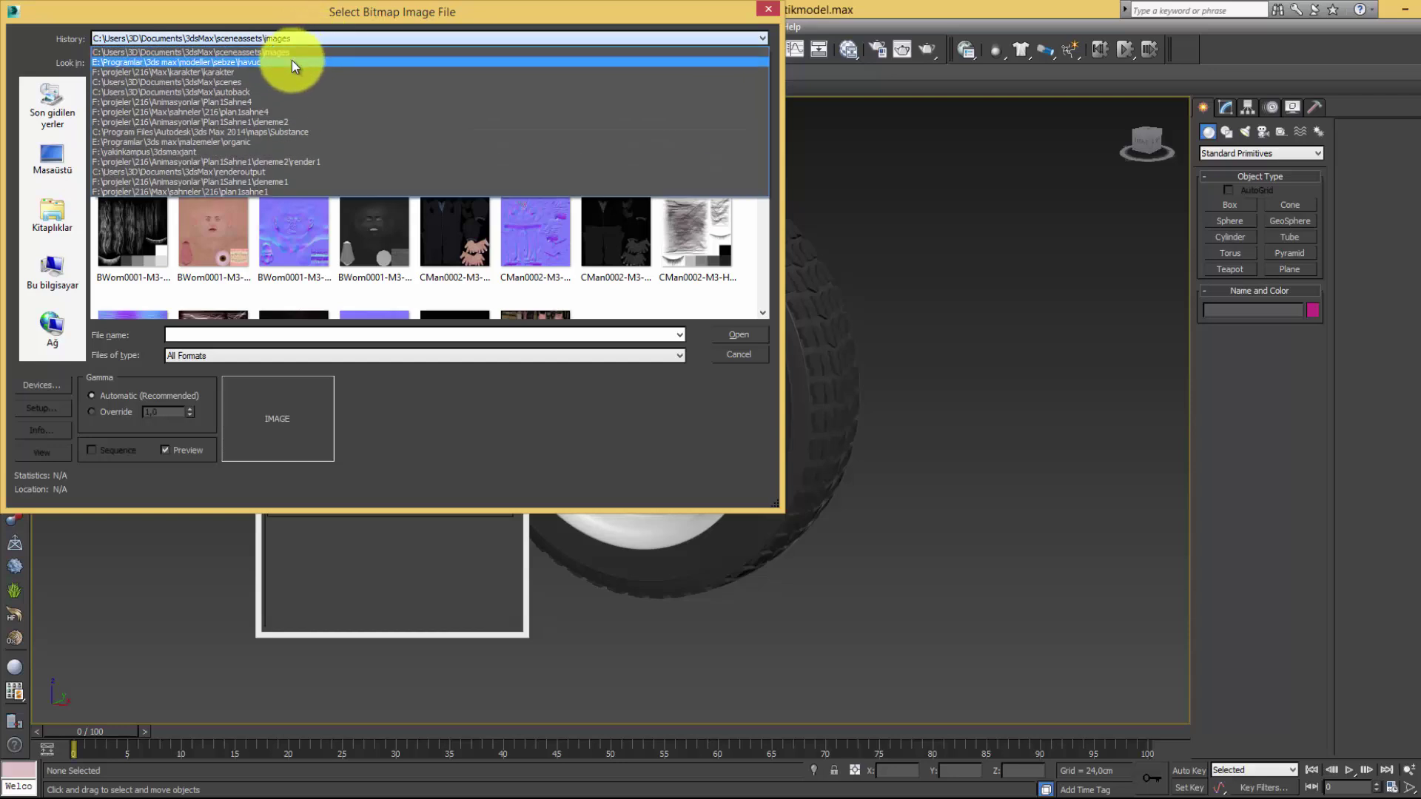
pyautogui.click(300, 34)
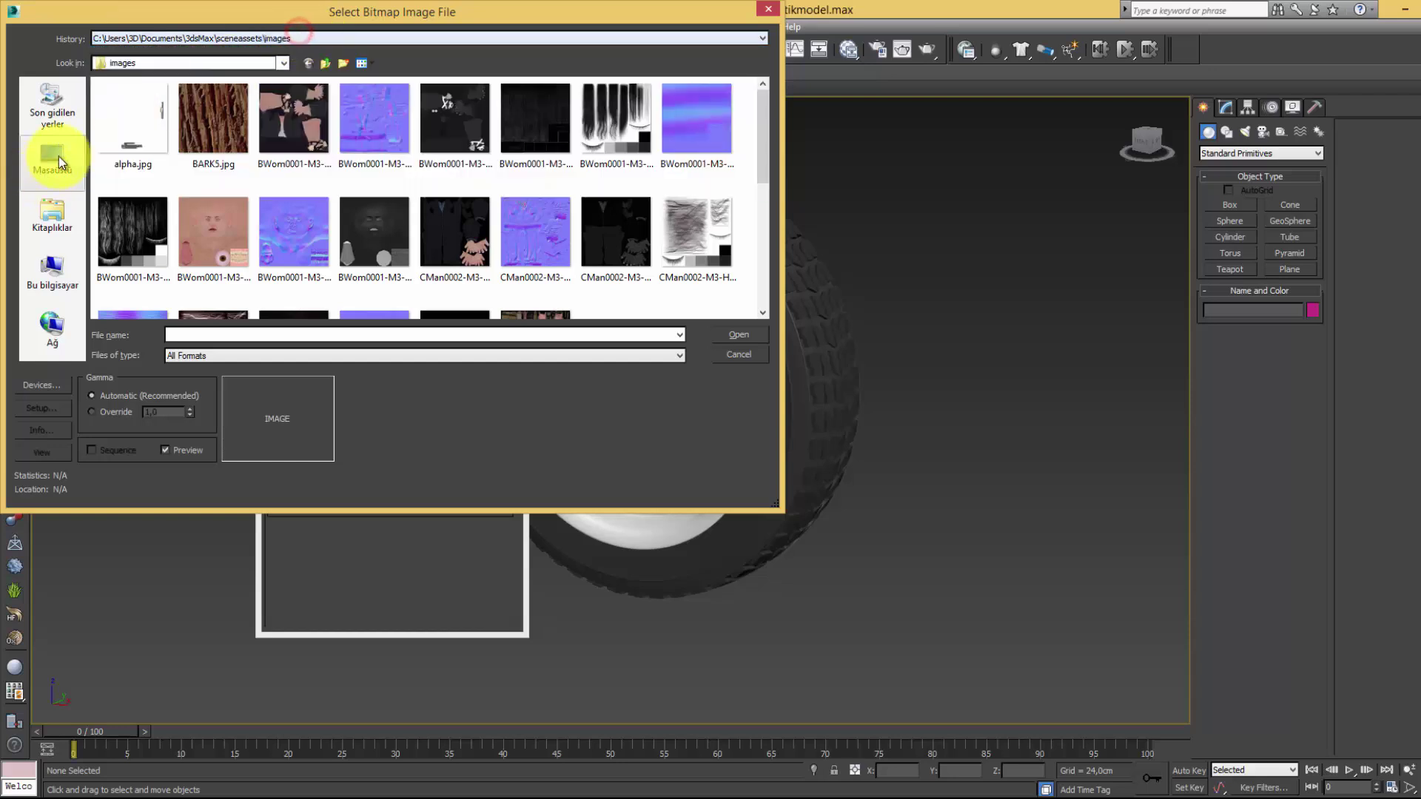
pyautogui.click(53, 276)
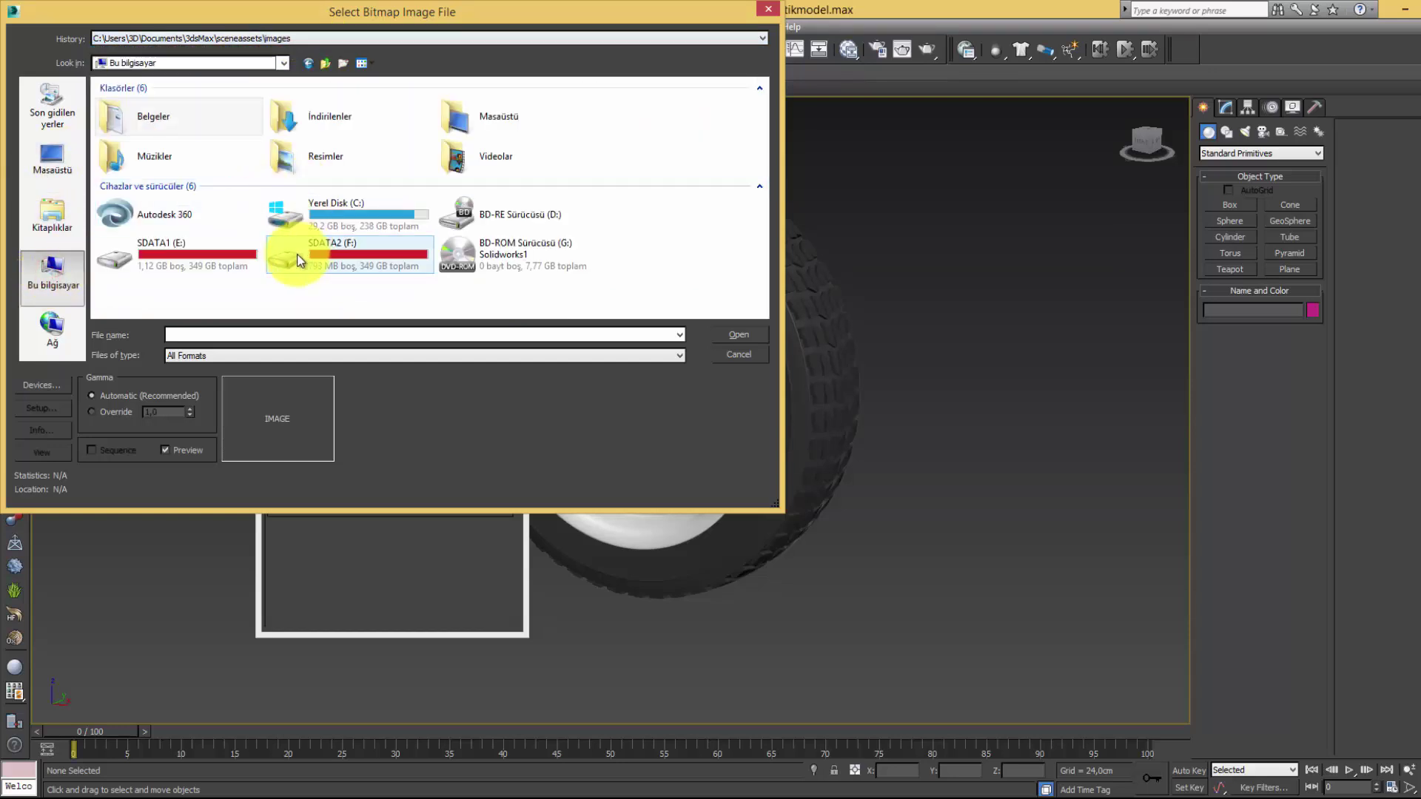
pyautogui.doubleClick(327, 256)
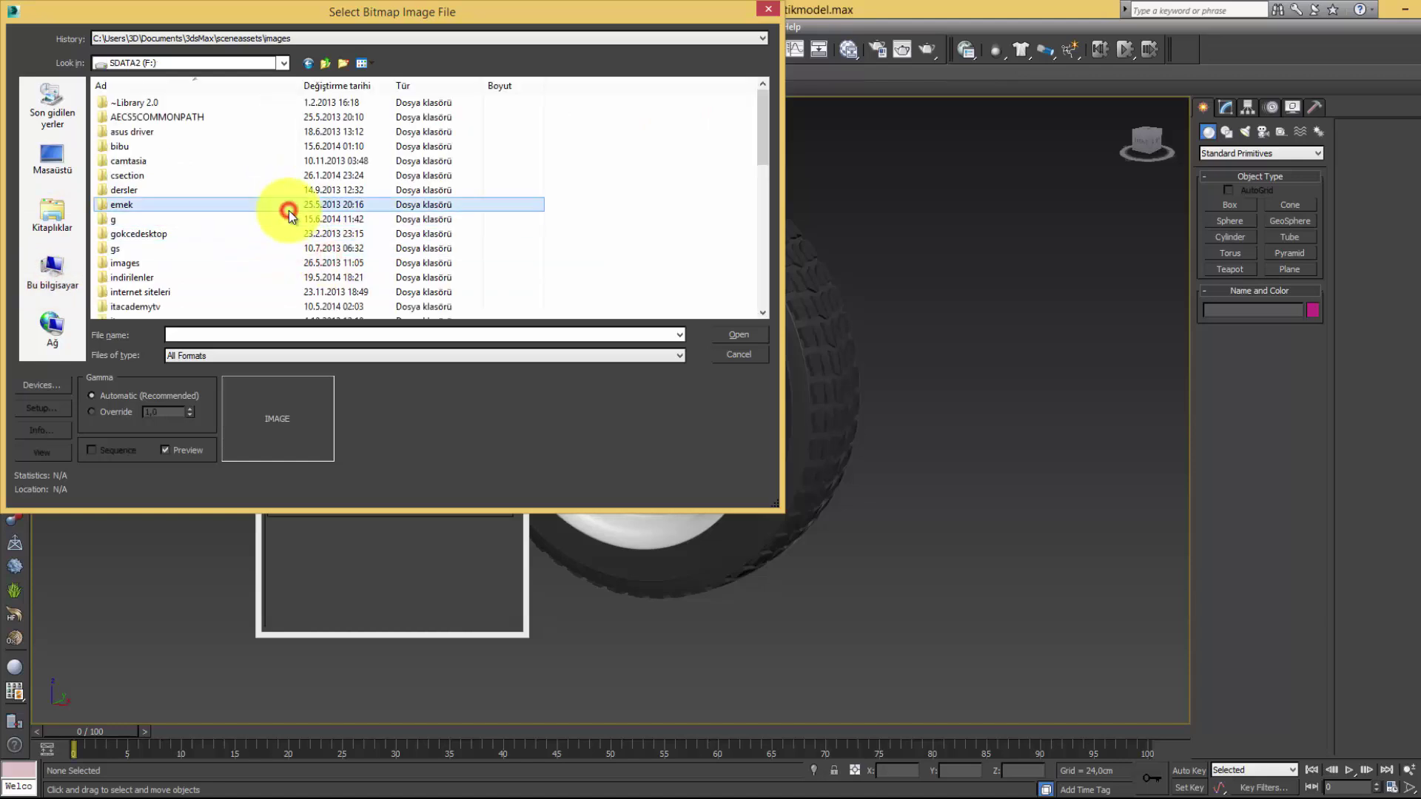
pyautogui.scroll(-5, 289, 216)
pyautogui.doubleClick(289, 217)
pyautogui.doubleClick(167, 100)
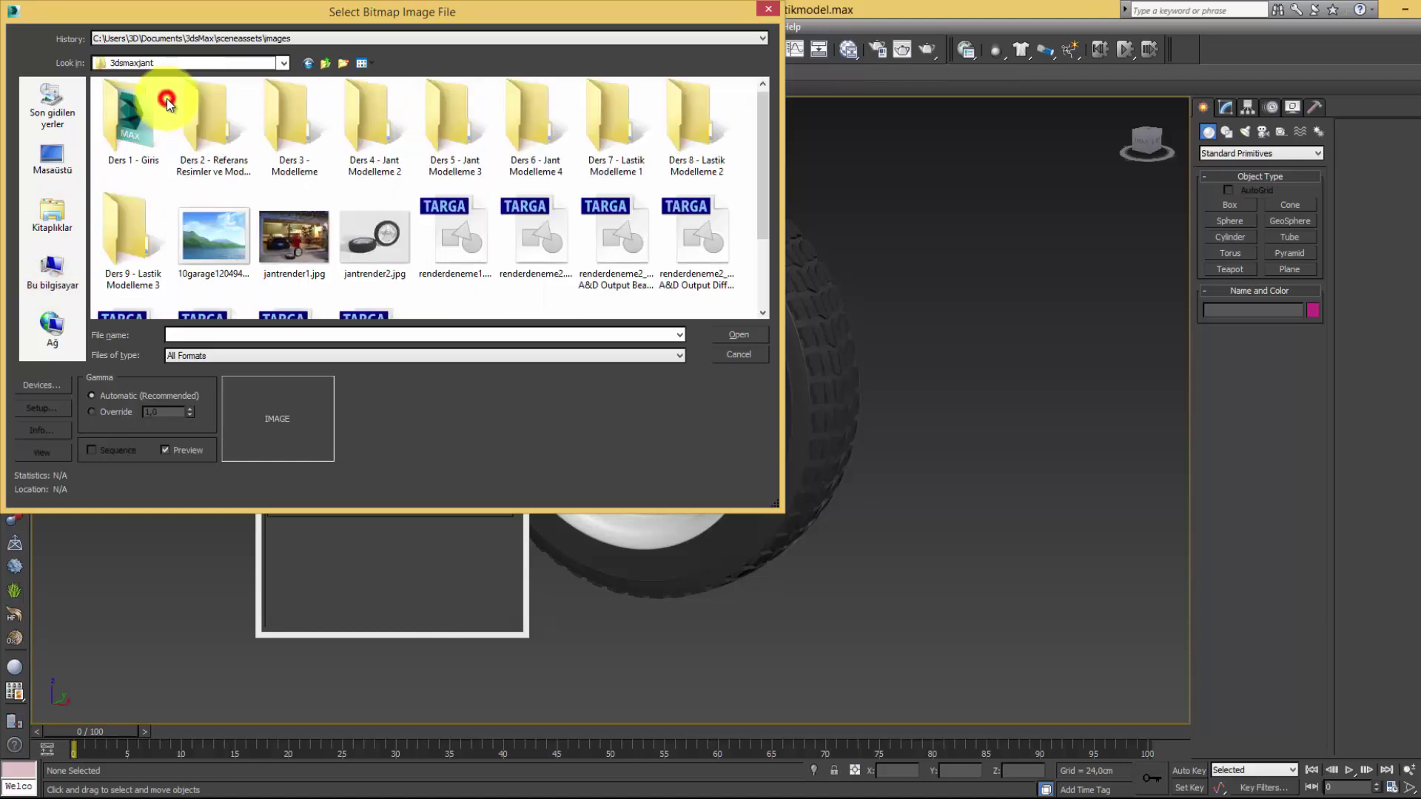
pyautogui.click(317, 249)
pyautogui.scroll(-1, 329, 244)
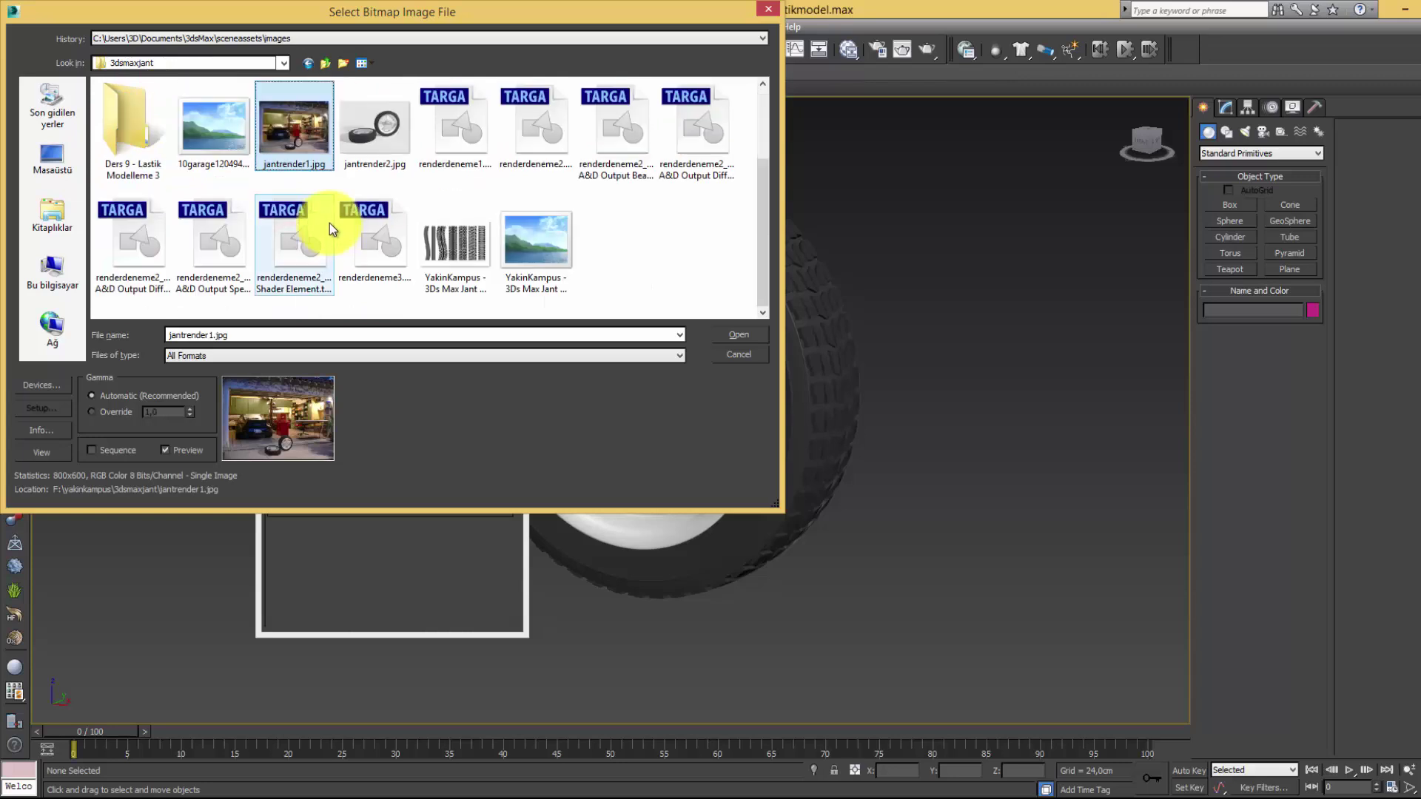
pyautogui.click(214, 129)
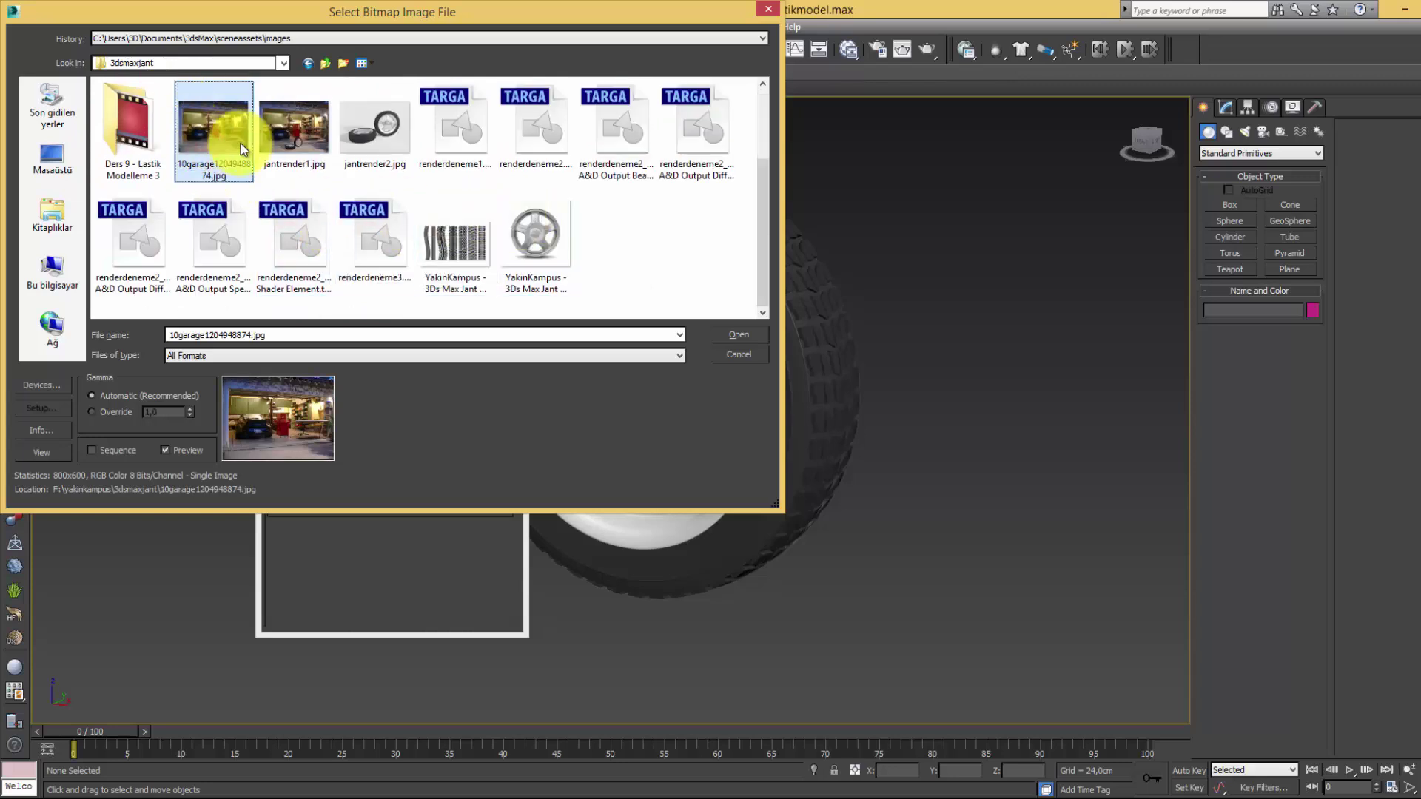
pyautogui.scroll(1, 241, 149)
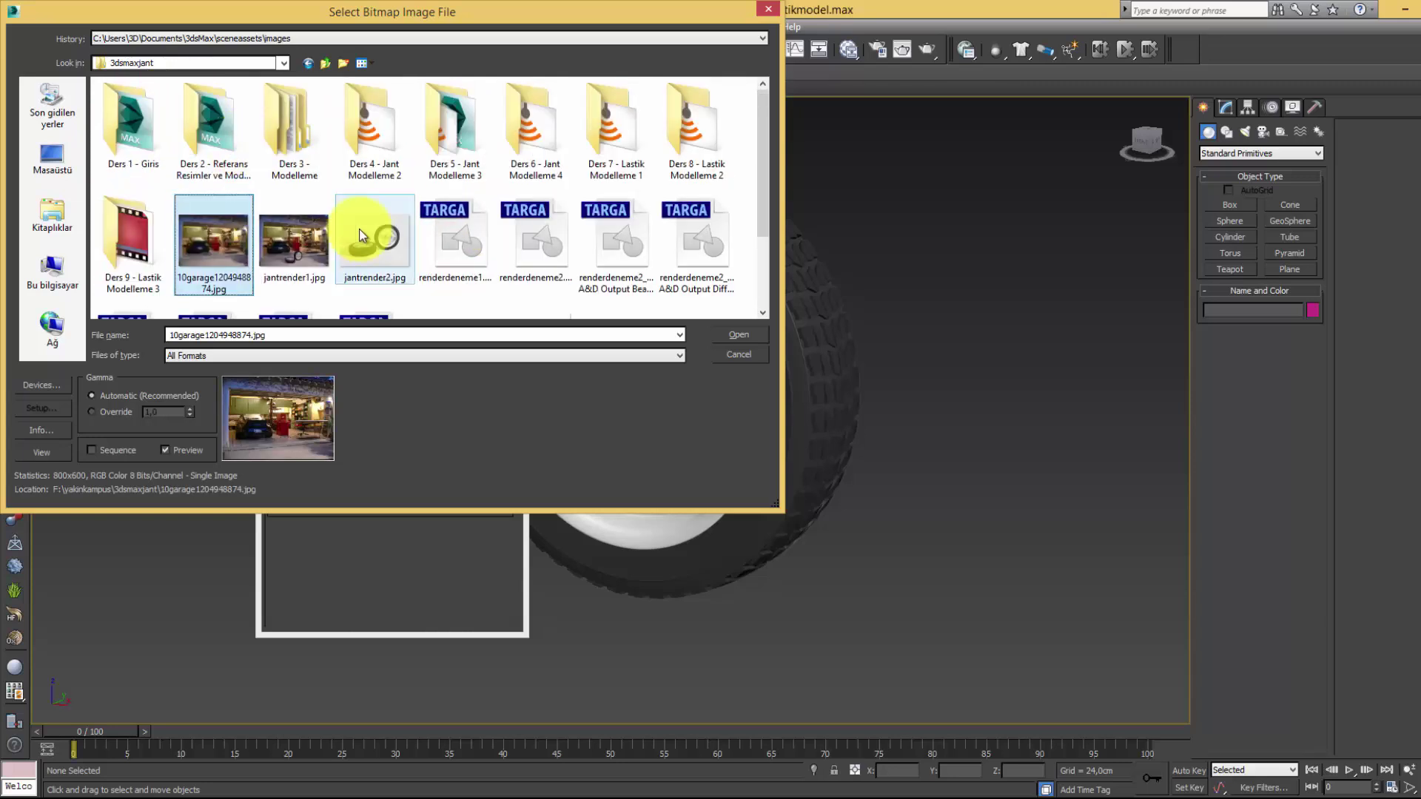
pyautogui.doubleClick(221, 241)
pyautogui.moveTo(419, 90); pyautogui.dragTo(1049, 65)
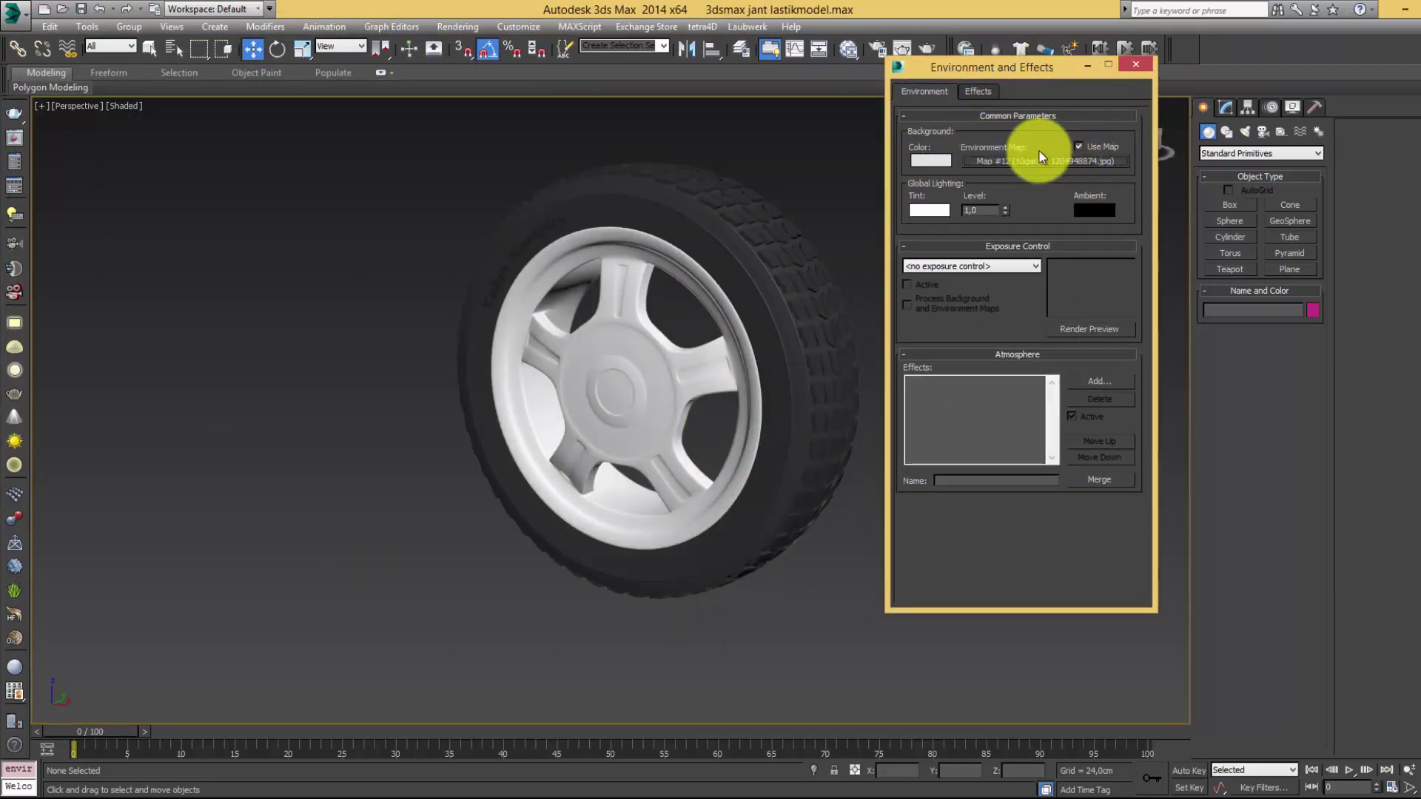
# - Bring the Environment Map into the Slate Material Editor as an instance and open the Map #12 parameters
pyautogui.click(851, 46)
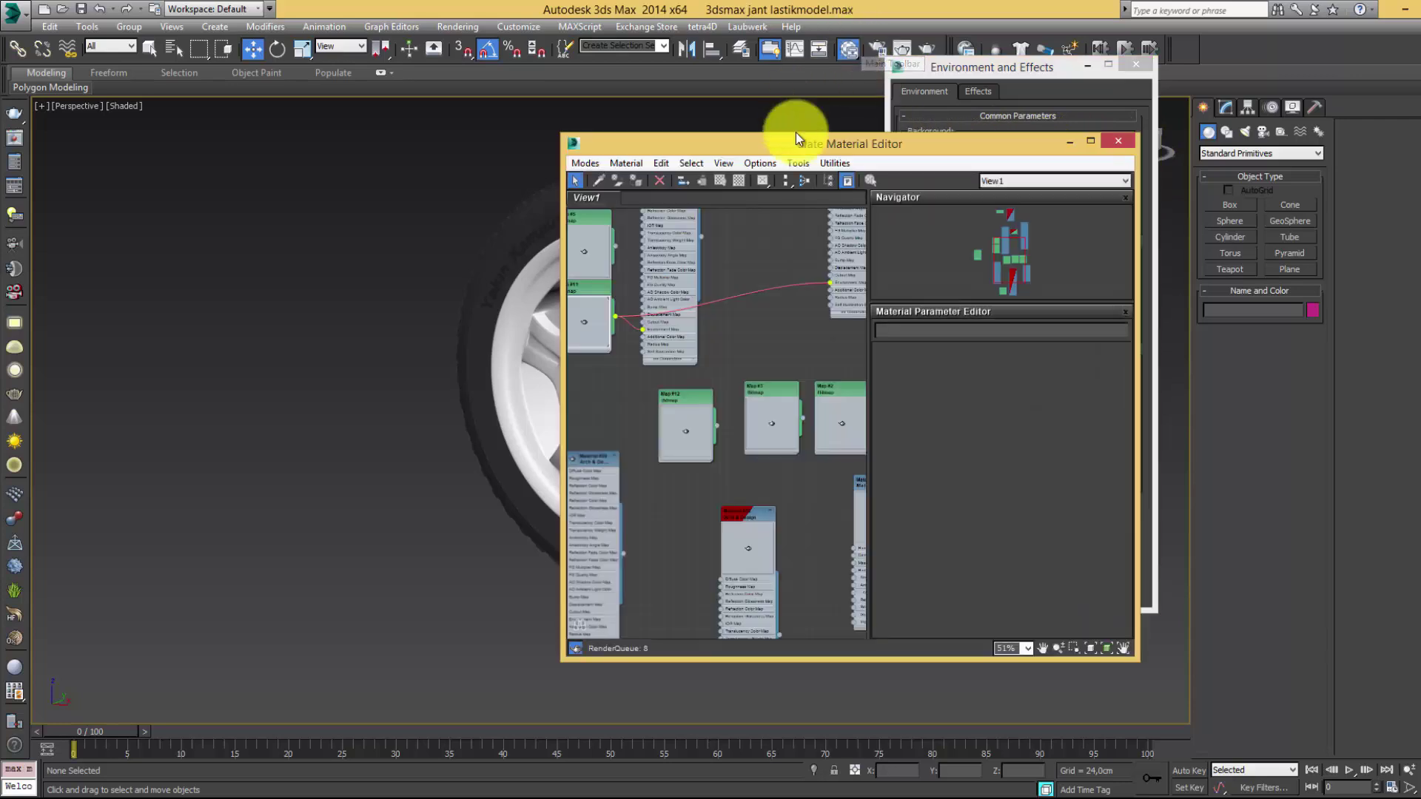
pyautogui.moveTo(818, 150); pyautogui.dragTo(362, 105)
pyautogui.scroll(-4, 333, 375)
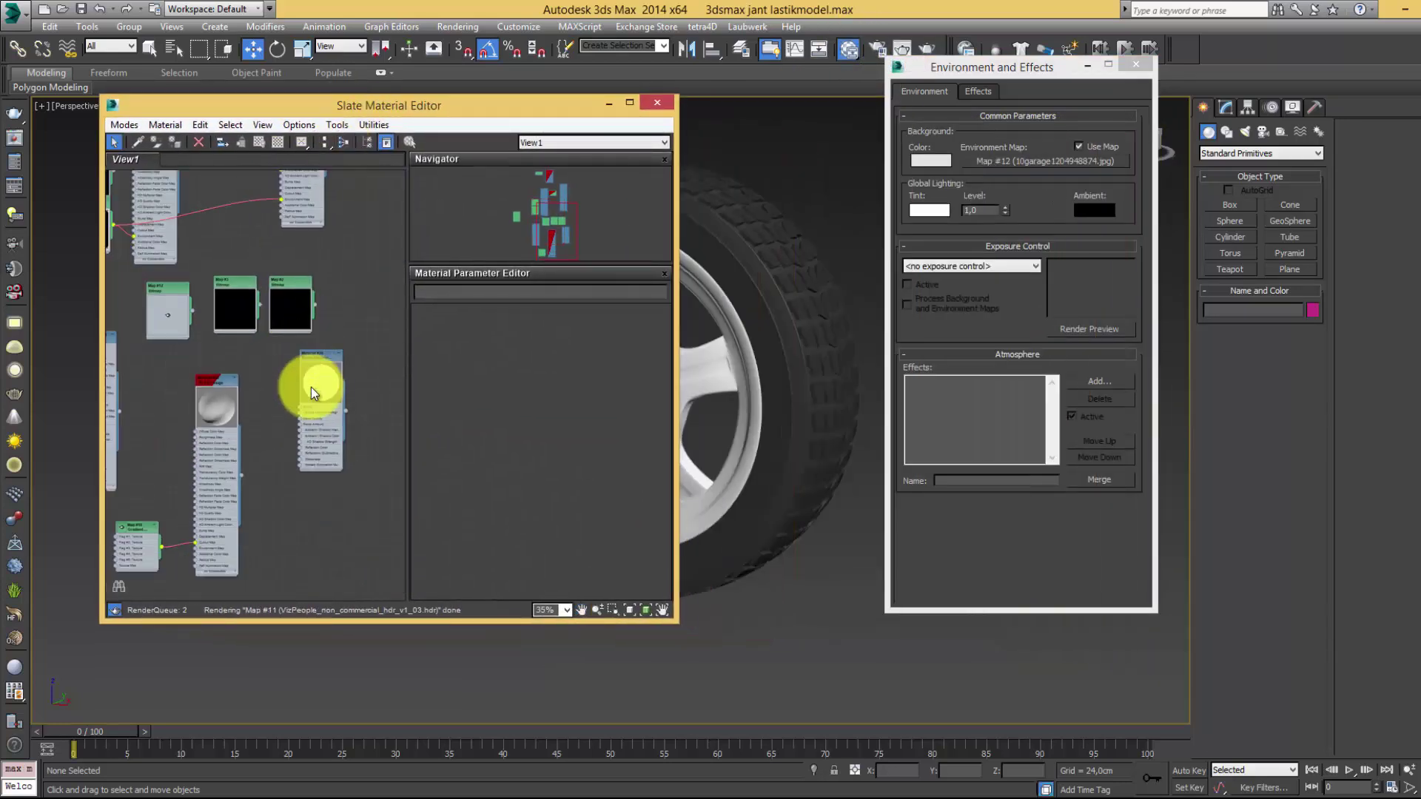
pyautogui.moveTo(308, 387); pyautogui.dragTo(251, 311, button='middle')
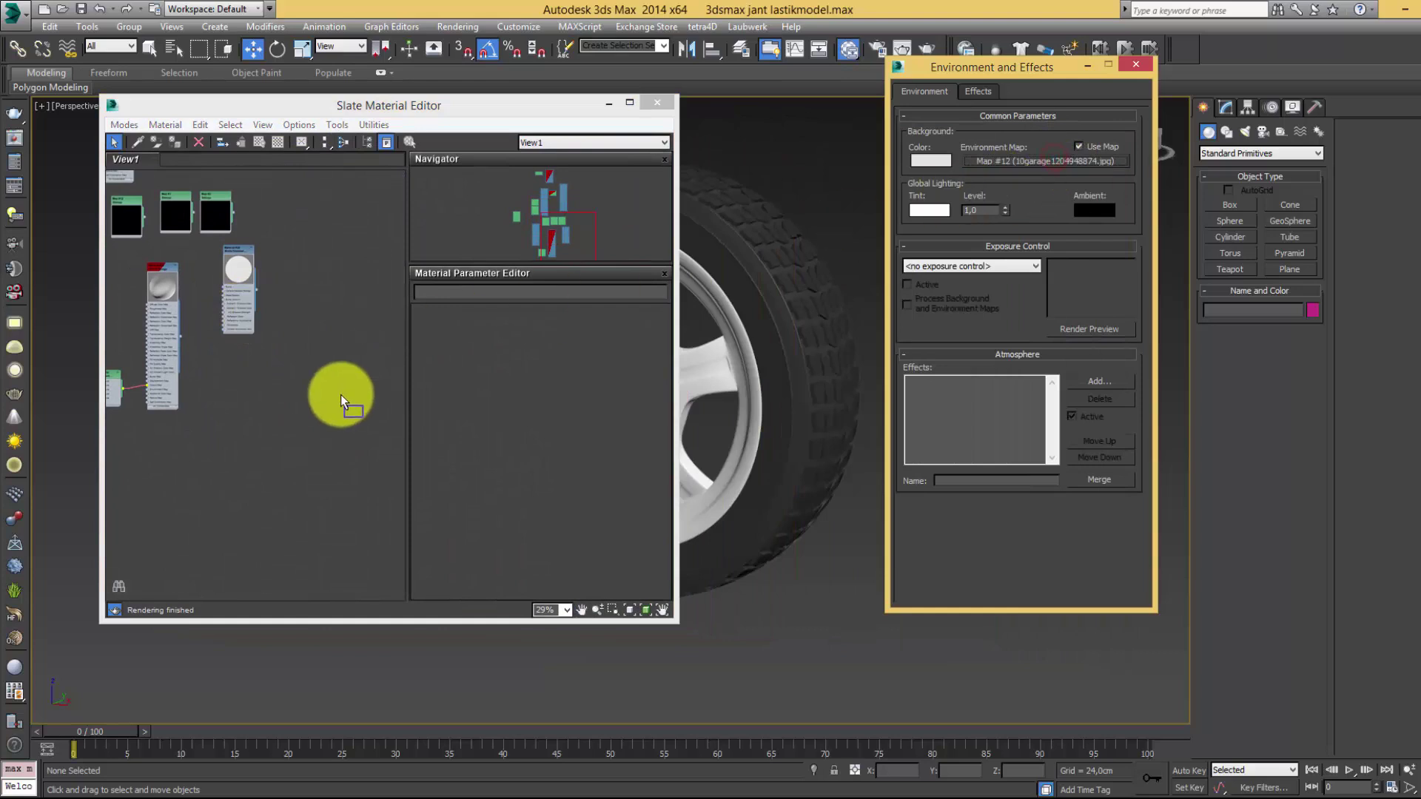
pyautogui.moveTo(1033, 161); pyautogui.dragTo(340, 396)
pyautogui.click(370, 411)
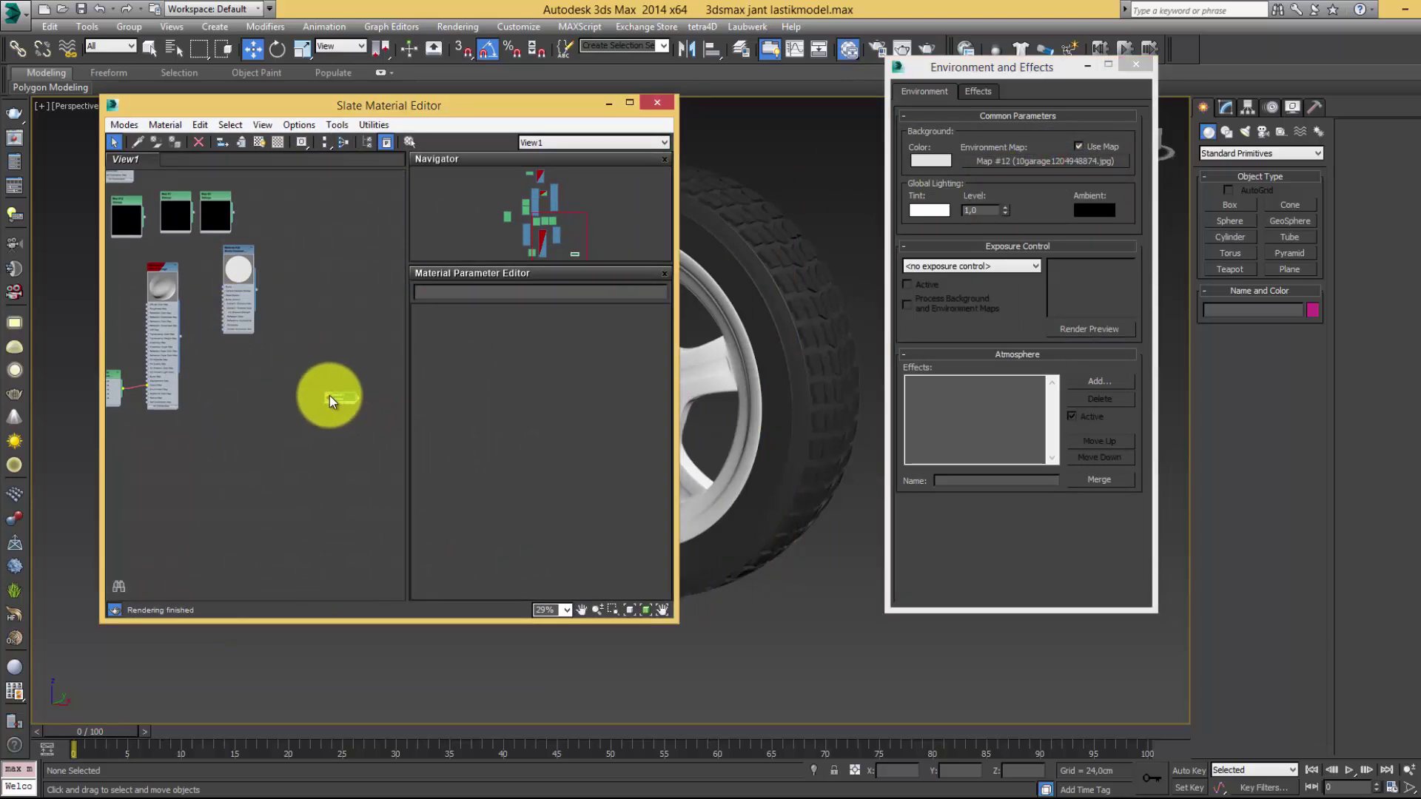
pyautogui.scroll(3, 327, 402)
pyautogui.scroll(3, 347, 405)
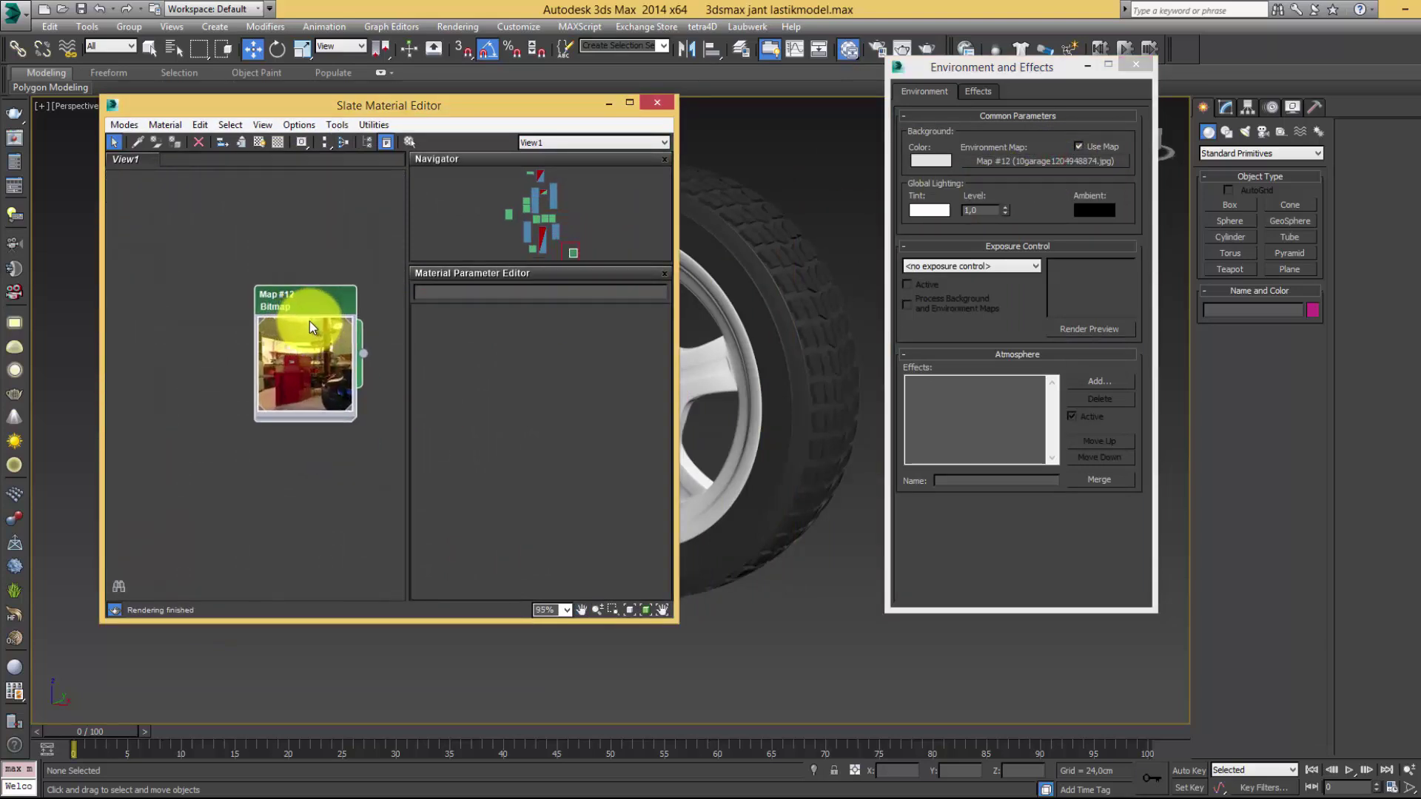
pyautogui.doubleClick(303, 300)
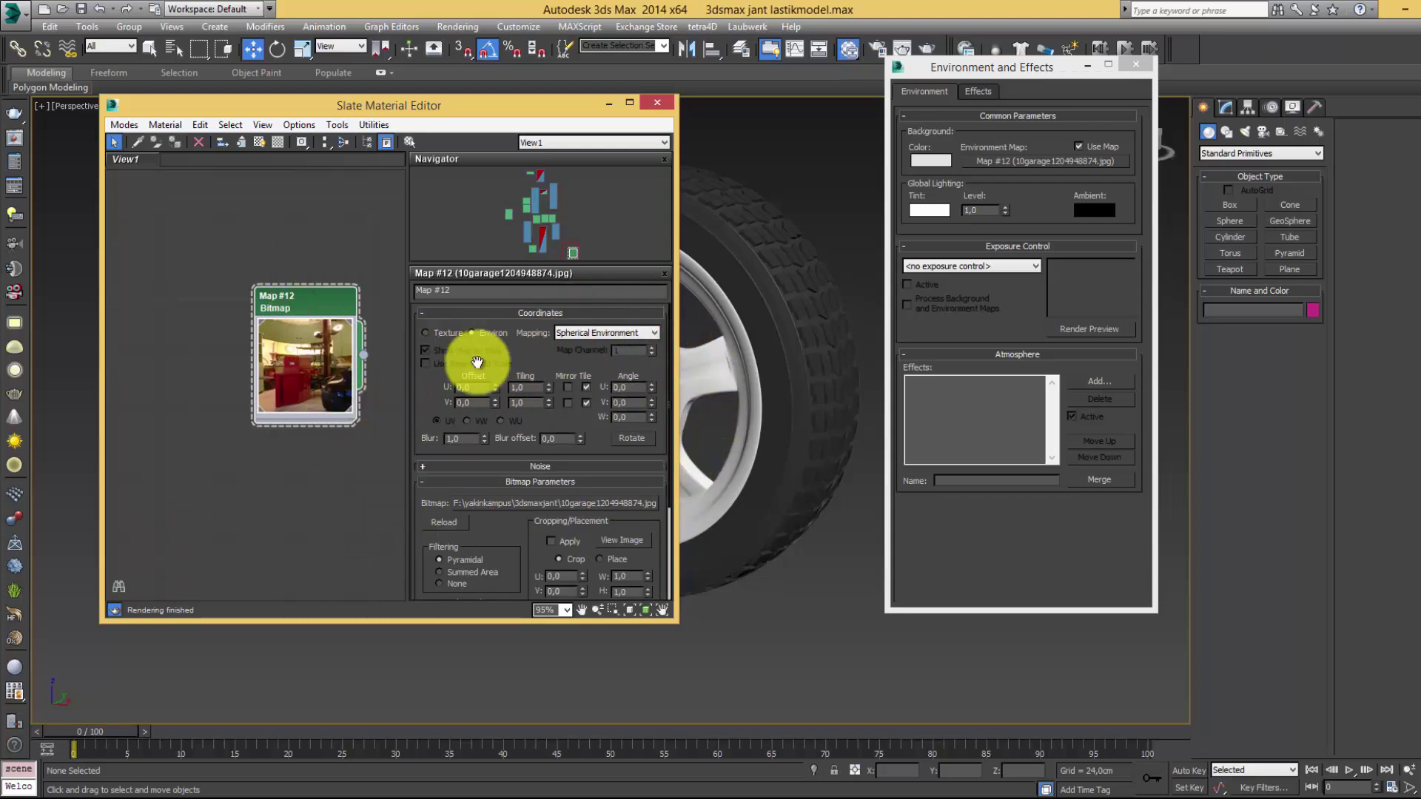
# - Set Map #12's mapping to Screen, reassign it as the environment map, and close both editors
pyautogui.moveTo(422, 396)
pyautogui.mouseDown()
pyautogui.moveTo(422, 370)
pyautogui.moveTo(425, 393)
pyautogui.mouseUp()
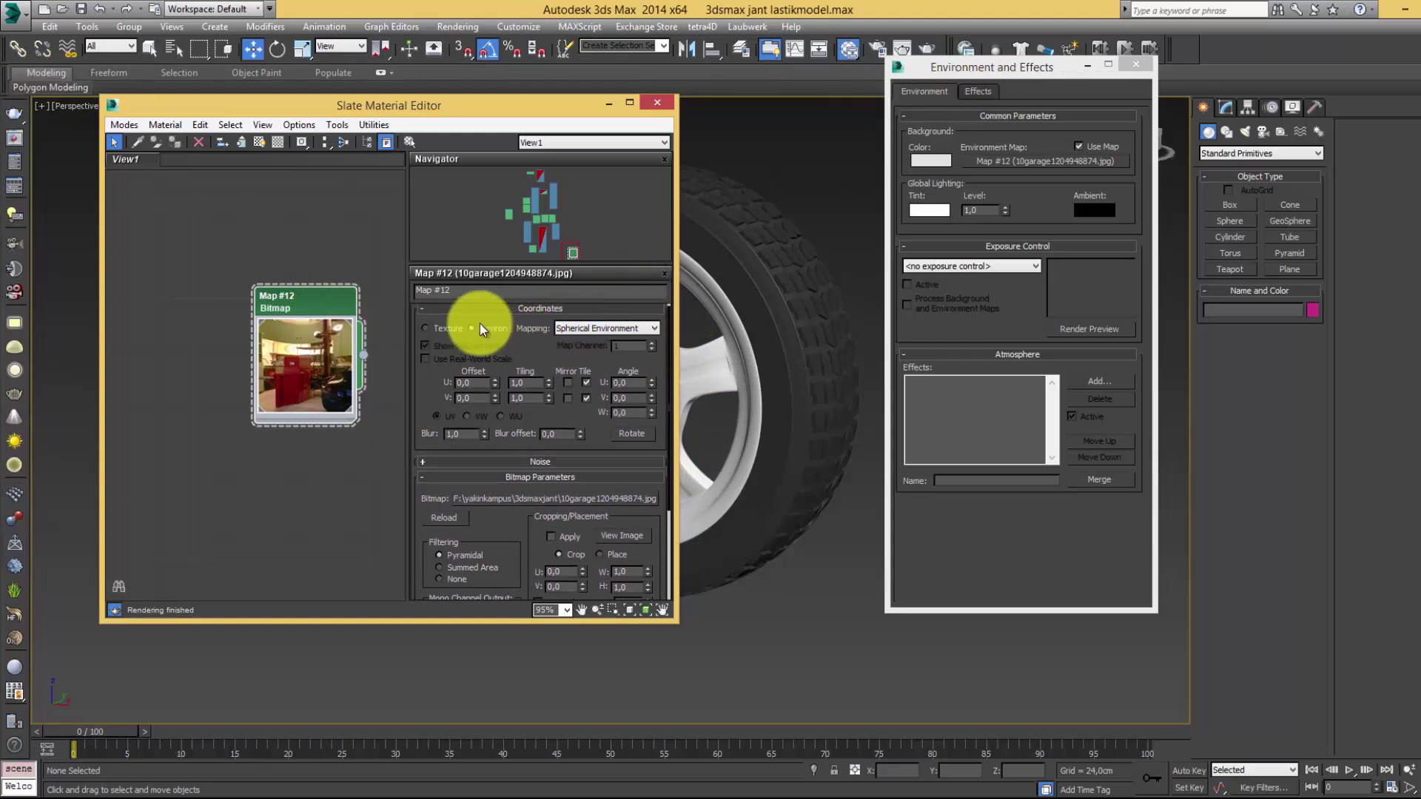
pyautogui.click(562, 330)
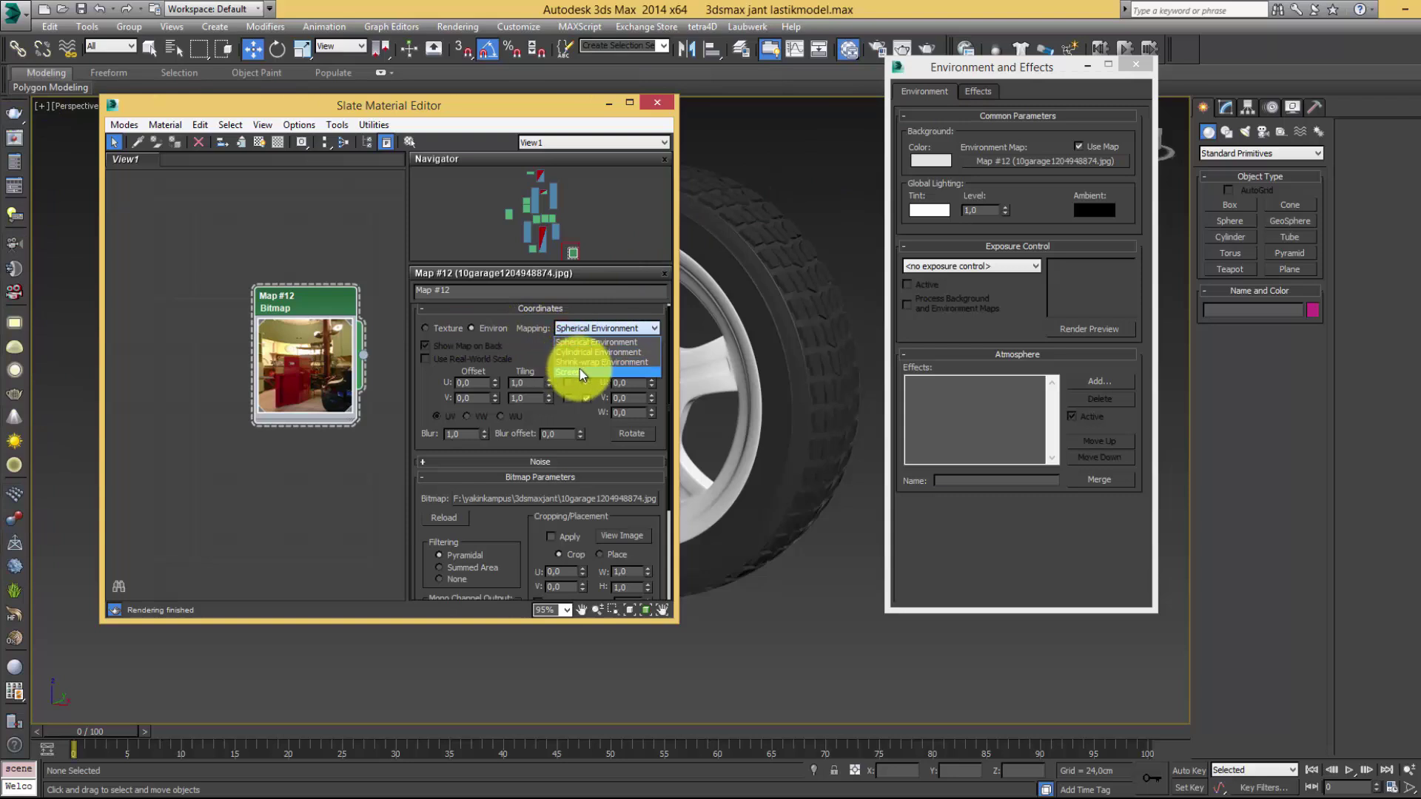
pyautogui.click(580, 369)
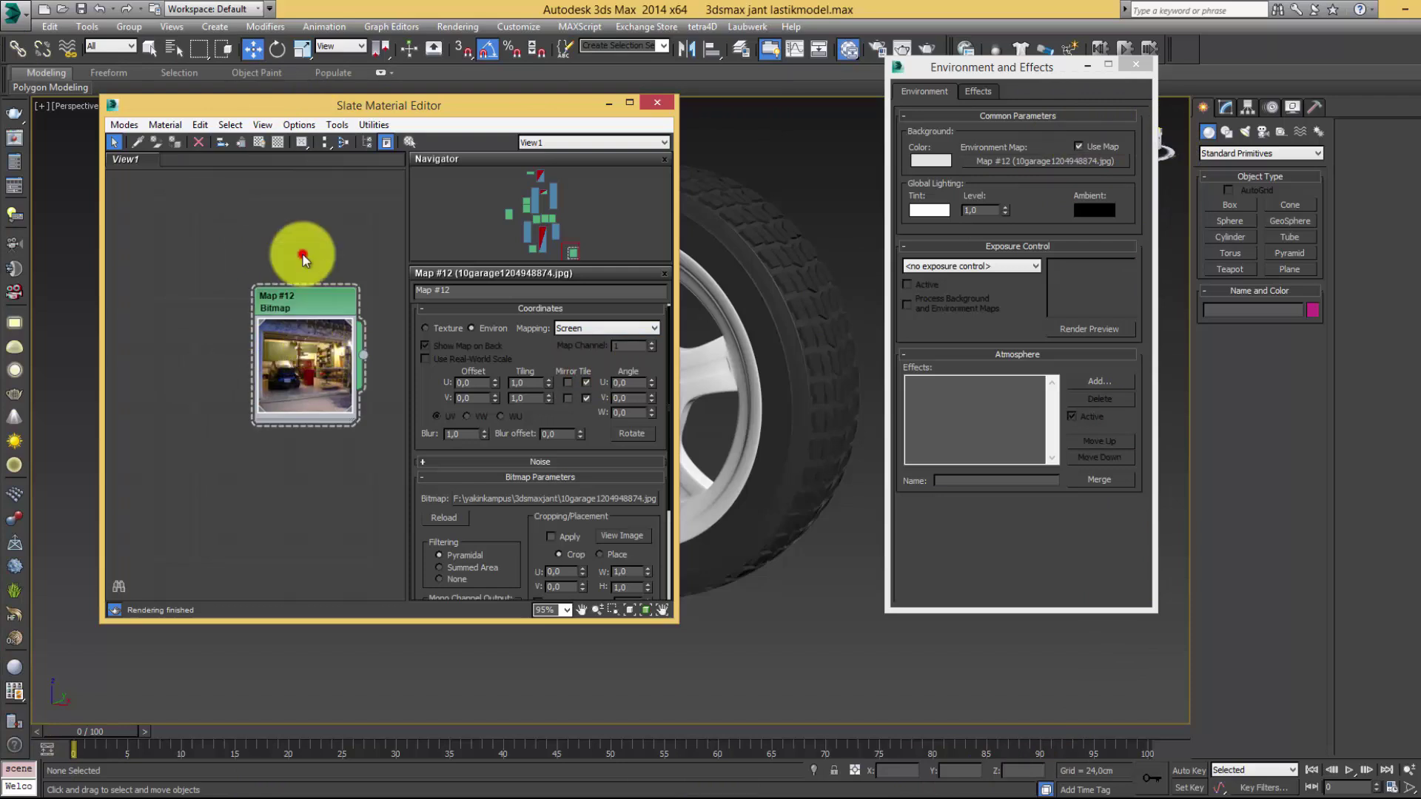
pyautogui.moveTo(313, 338); pyautogui.dragTo(1060, 168)
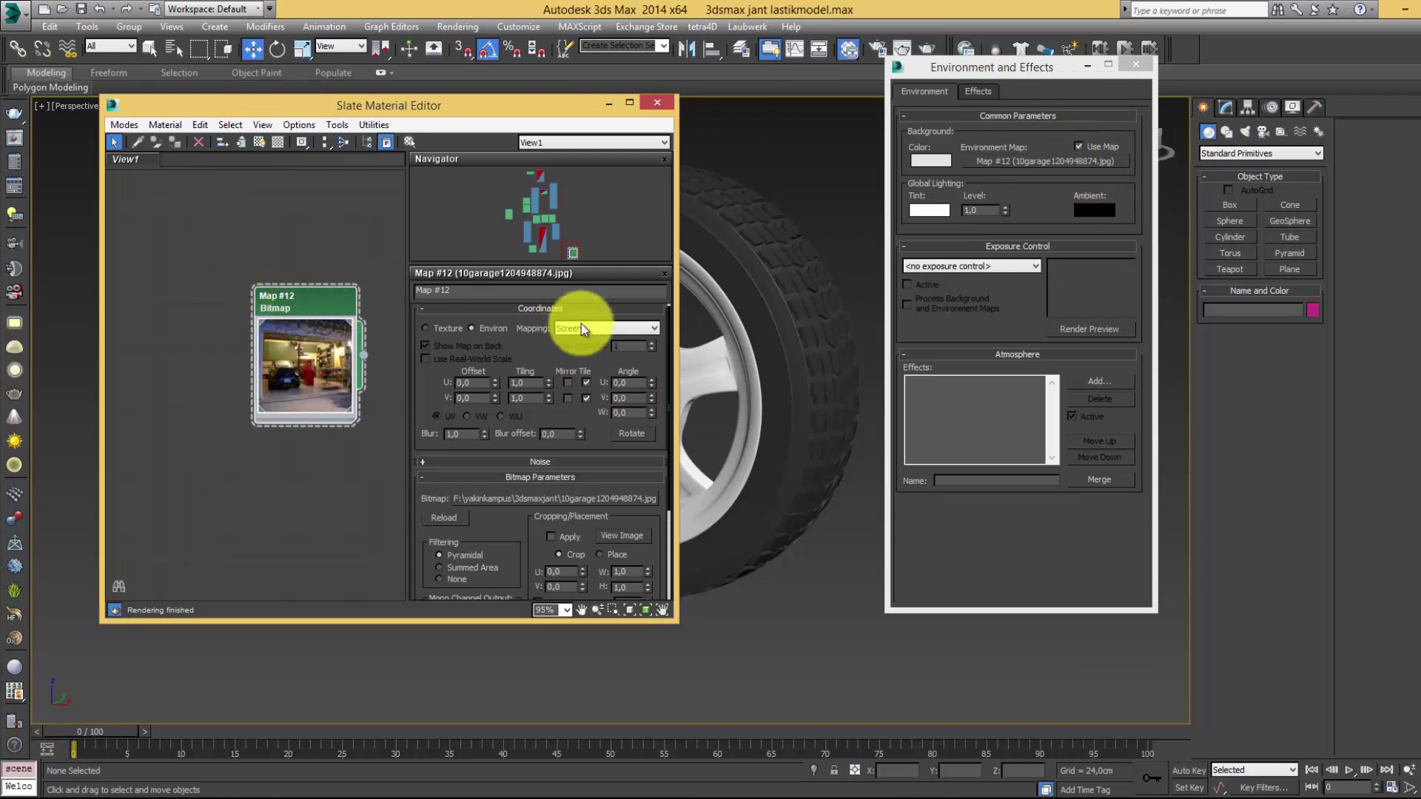
pyautogui.click(661, 106)
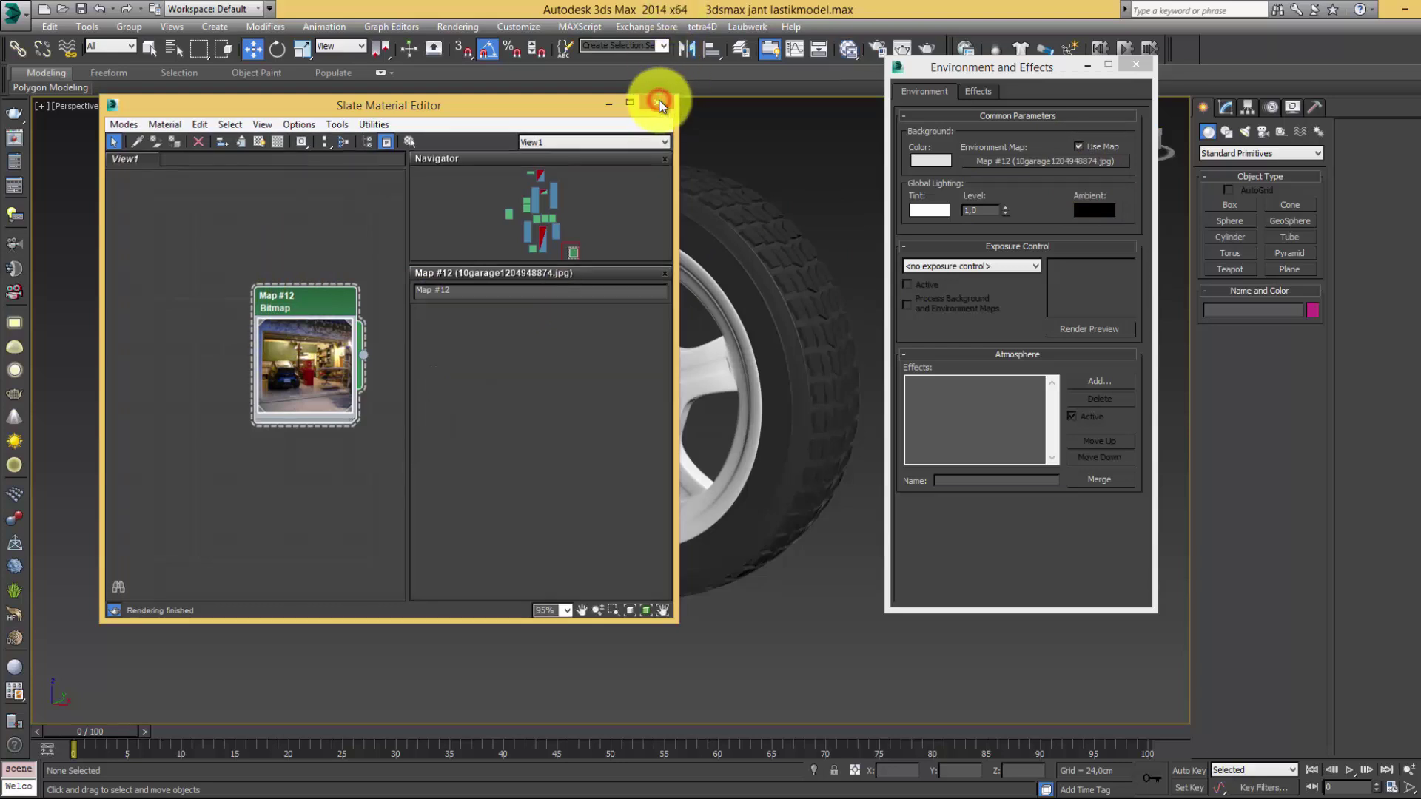
pyautogui.click(900, 60)
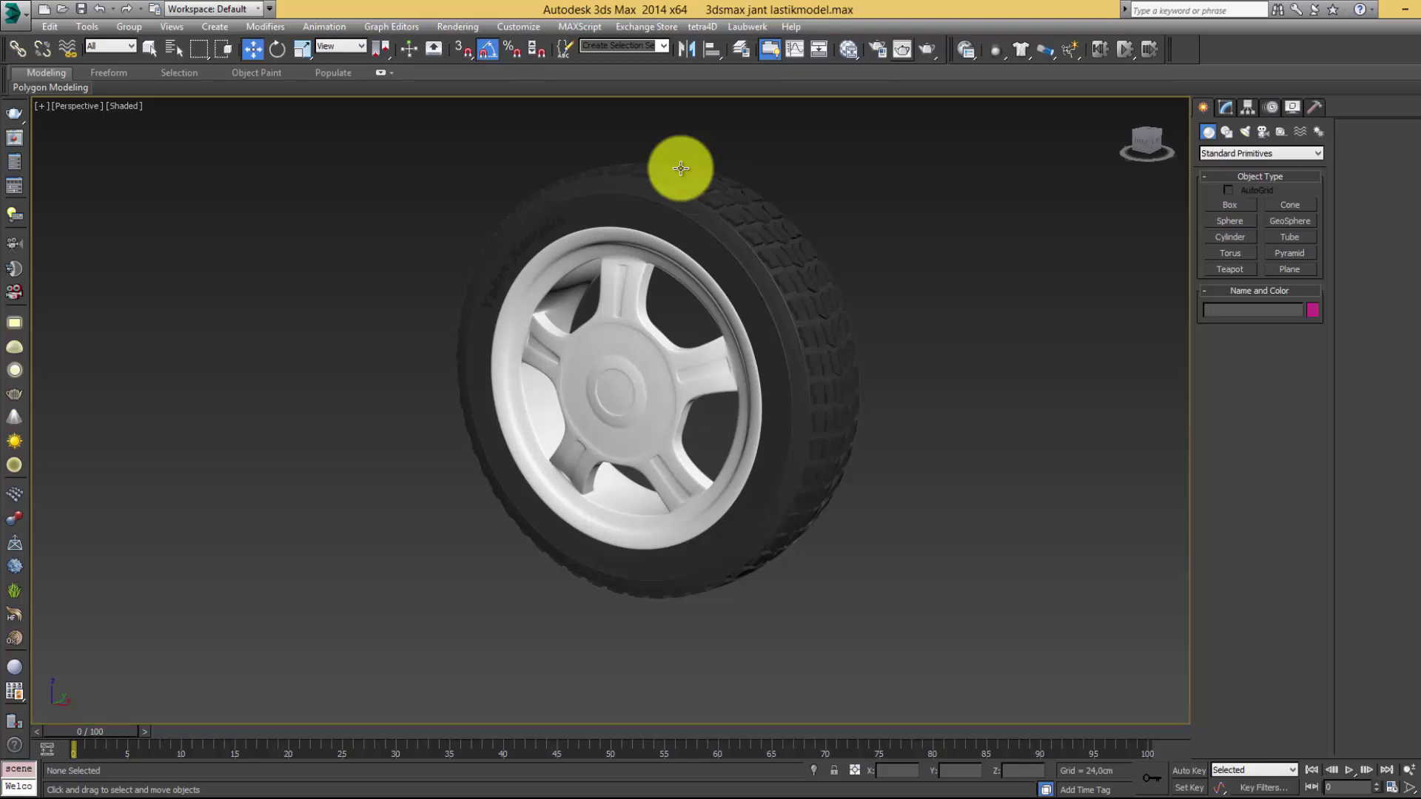
# - Turn on Use Environment Background in Viewport Configuration so the garage photo appears behind the wheel
pyautogui.hotkey('alt', 'b')
pyautogui.moveTo(694, 202)
pyautogui.mouseDown()
pyautogui.moveTo(926, 121)
pyautogui.moveTo(1048, 111)
pyautogui.mouseUp()
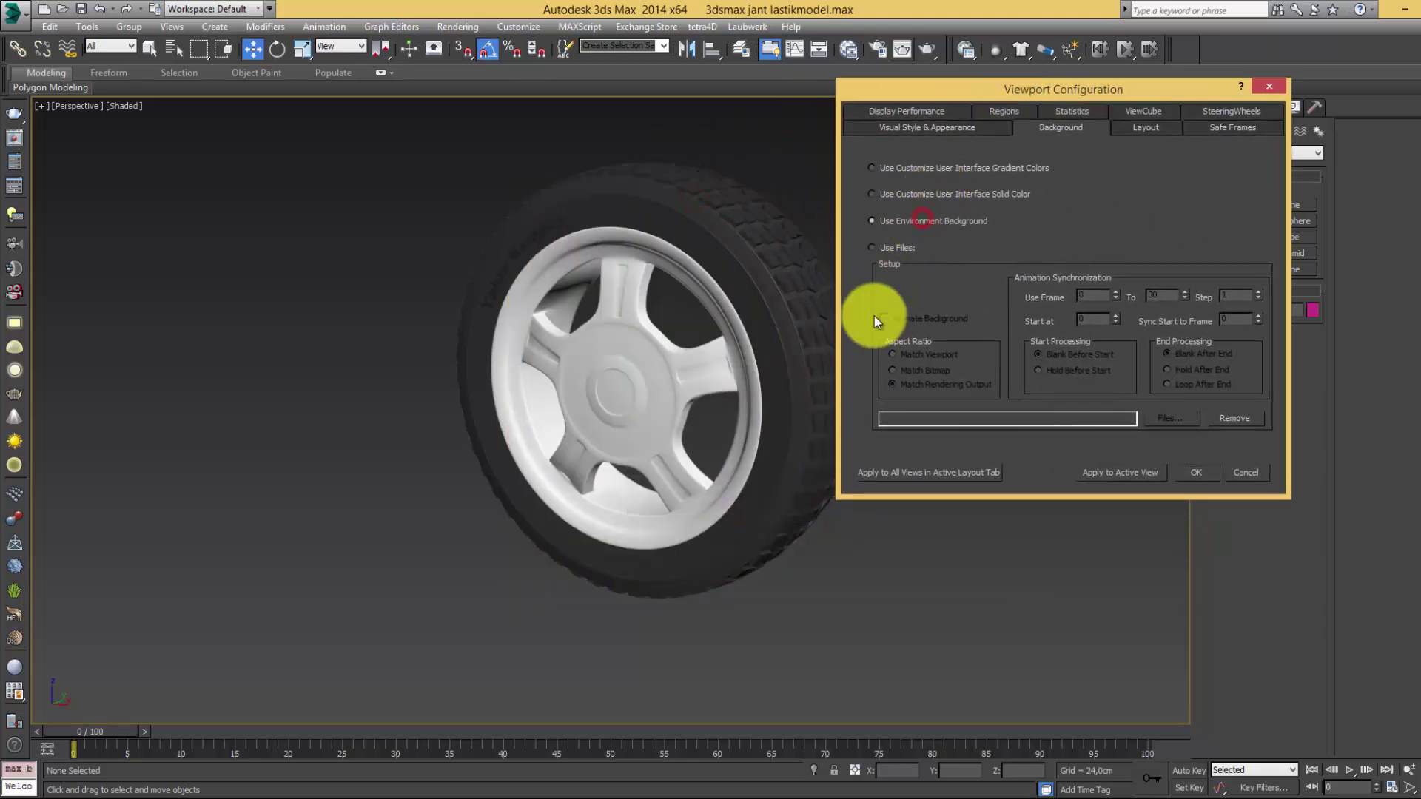
pyautogui.click(1207, 474)
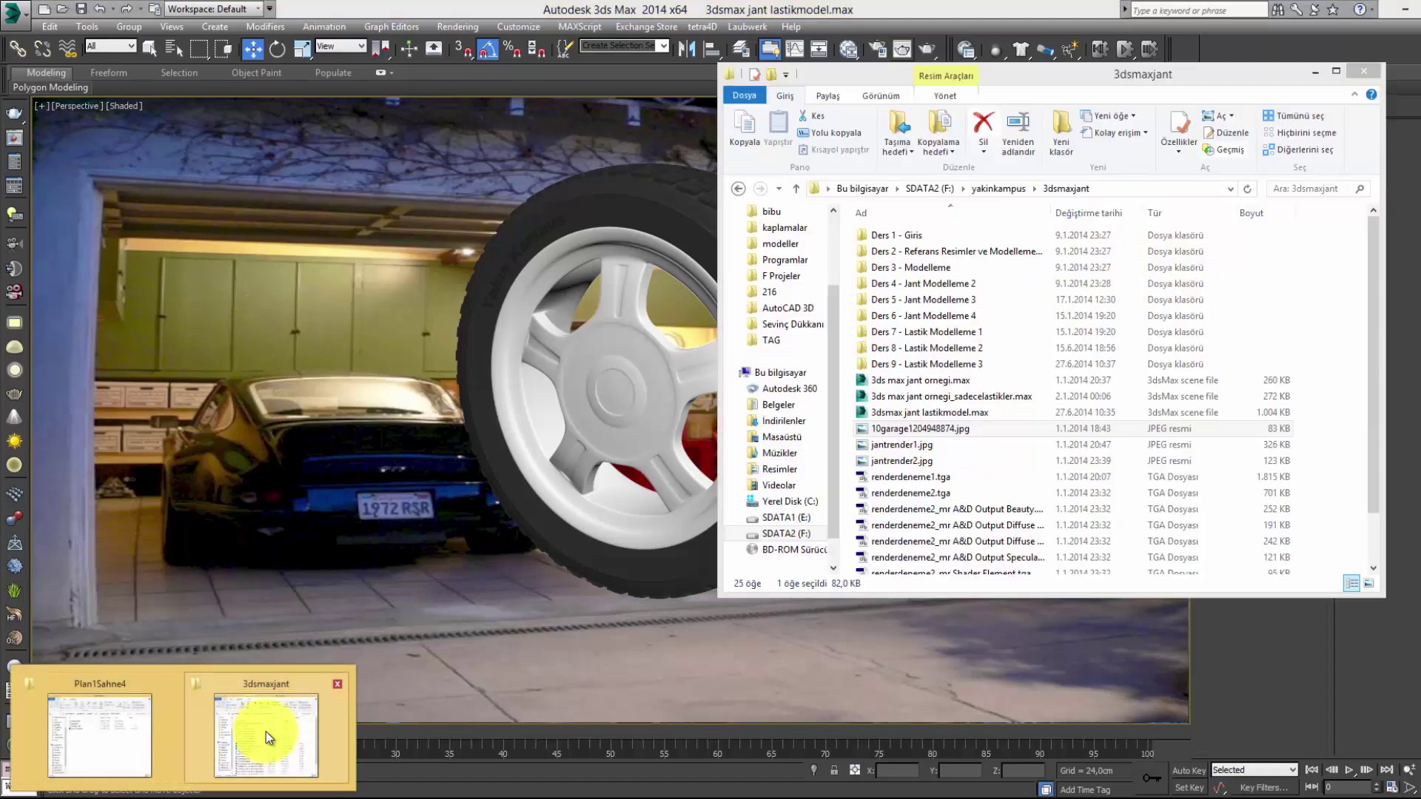
pyautogui.click(265, 731)
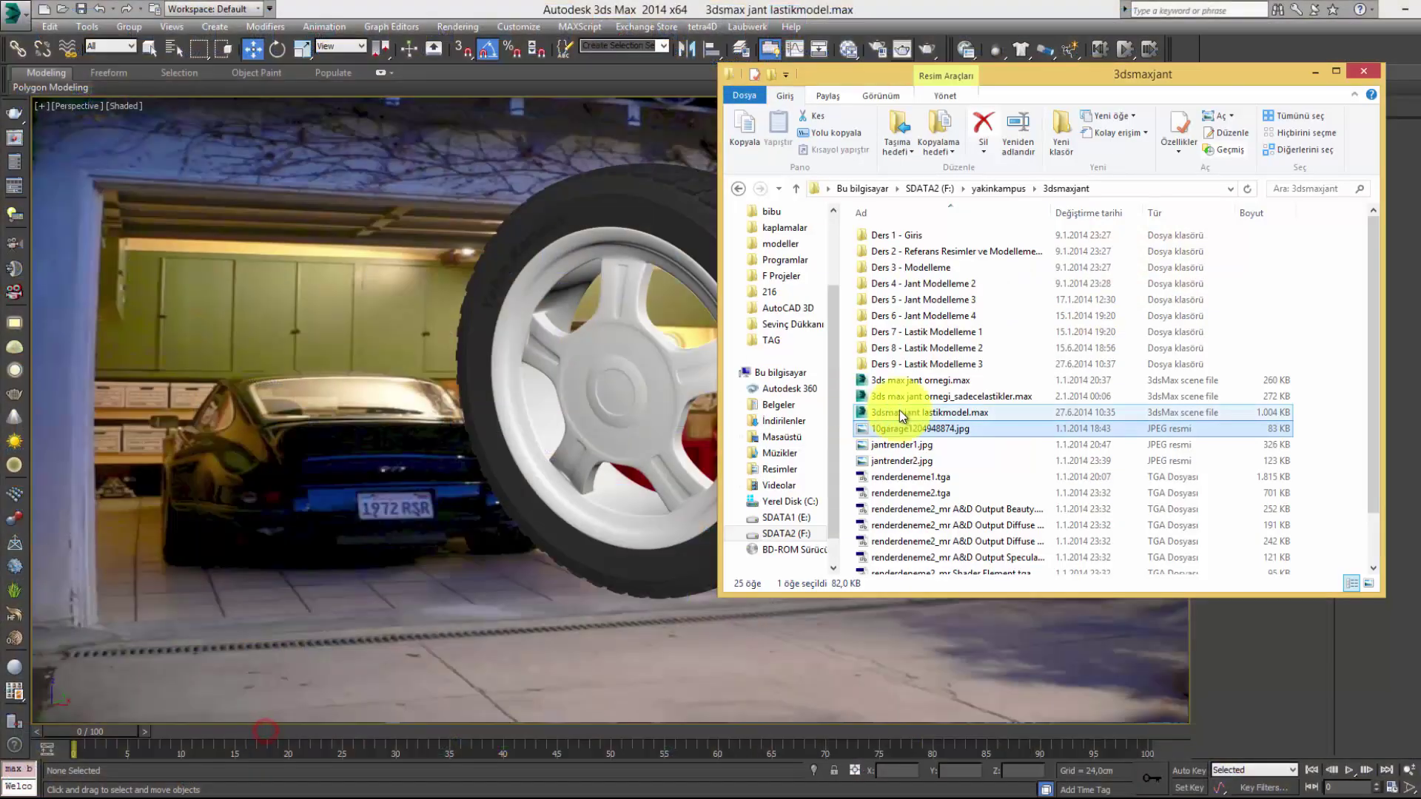
pyautogui.rightClick(886, 433)
pyautogui.click(910, 414)
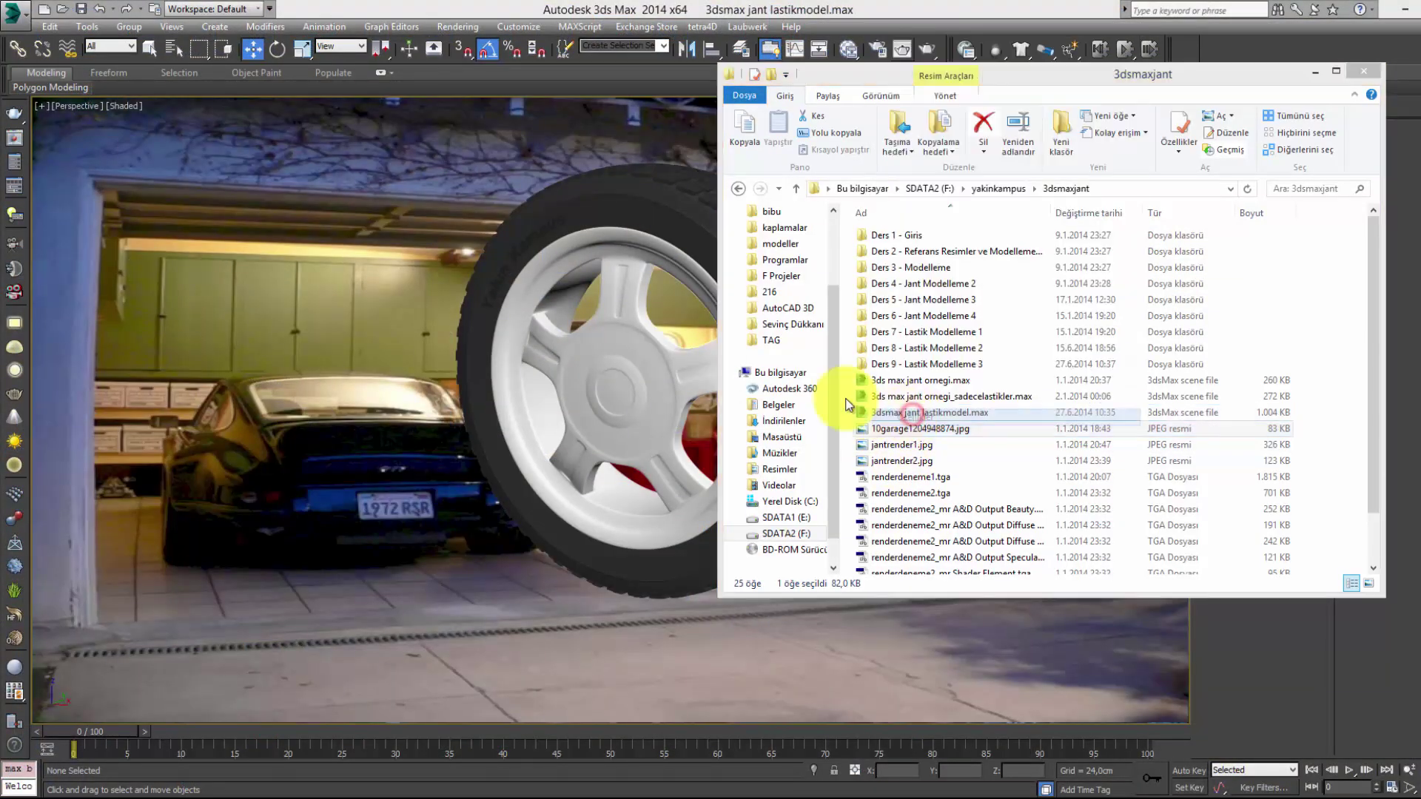
pyautogui.moveTo(992, 402); pyautogui.dragTo(467, 142)
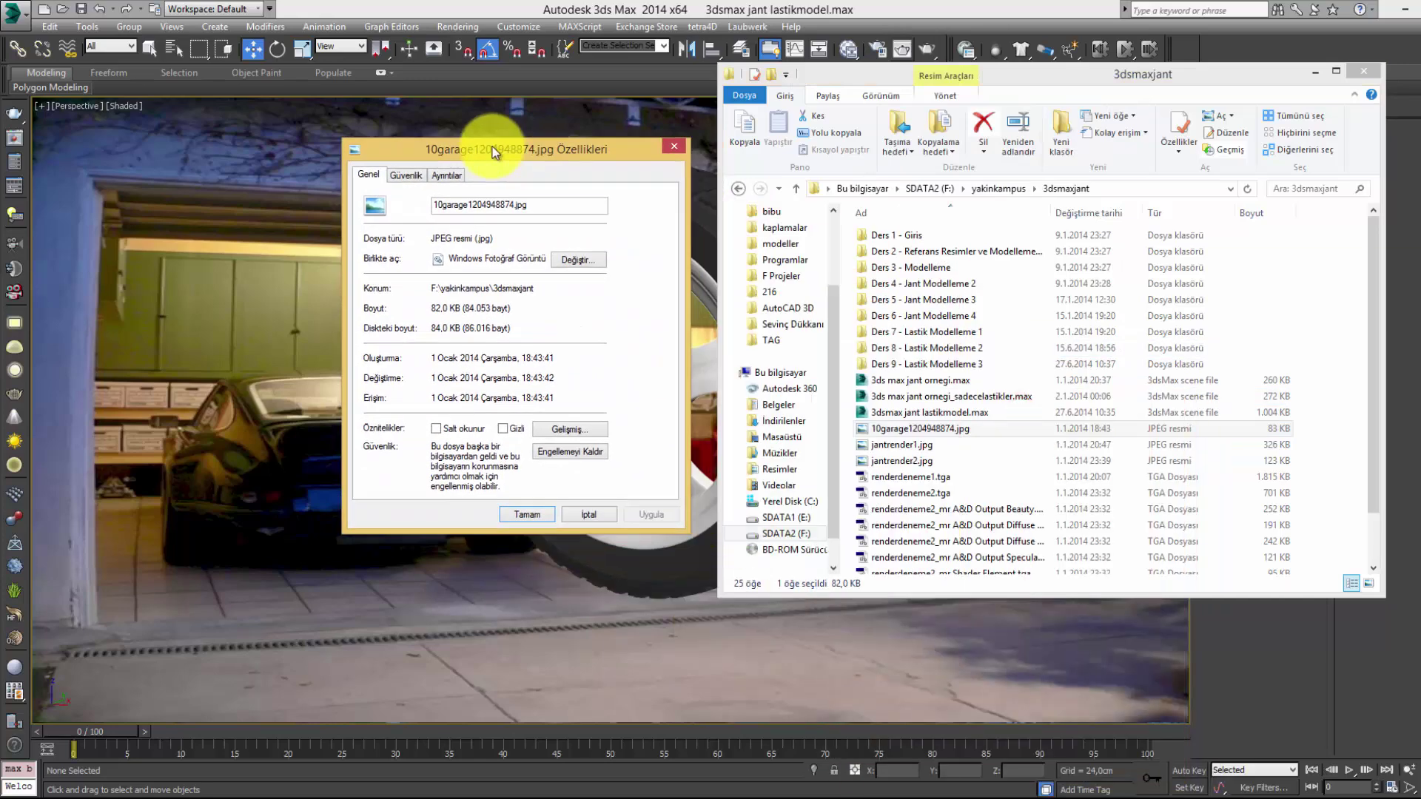
pyautogui.click(445, 176)
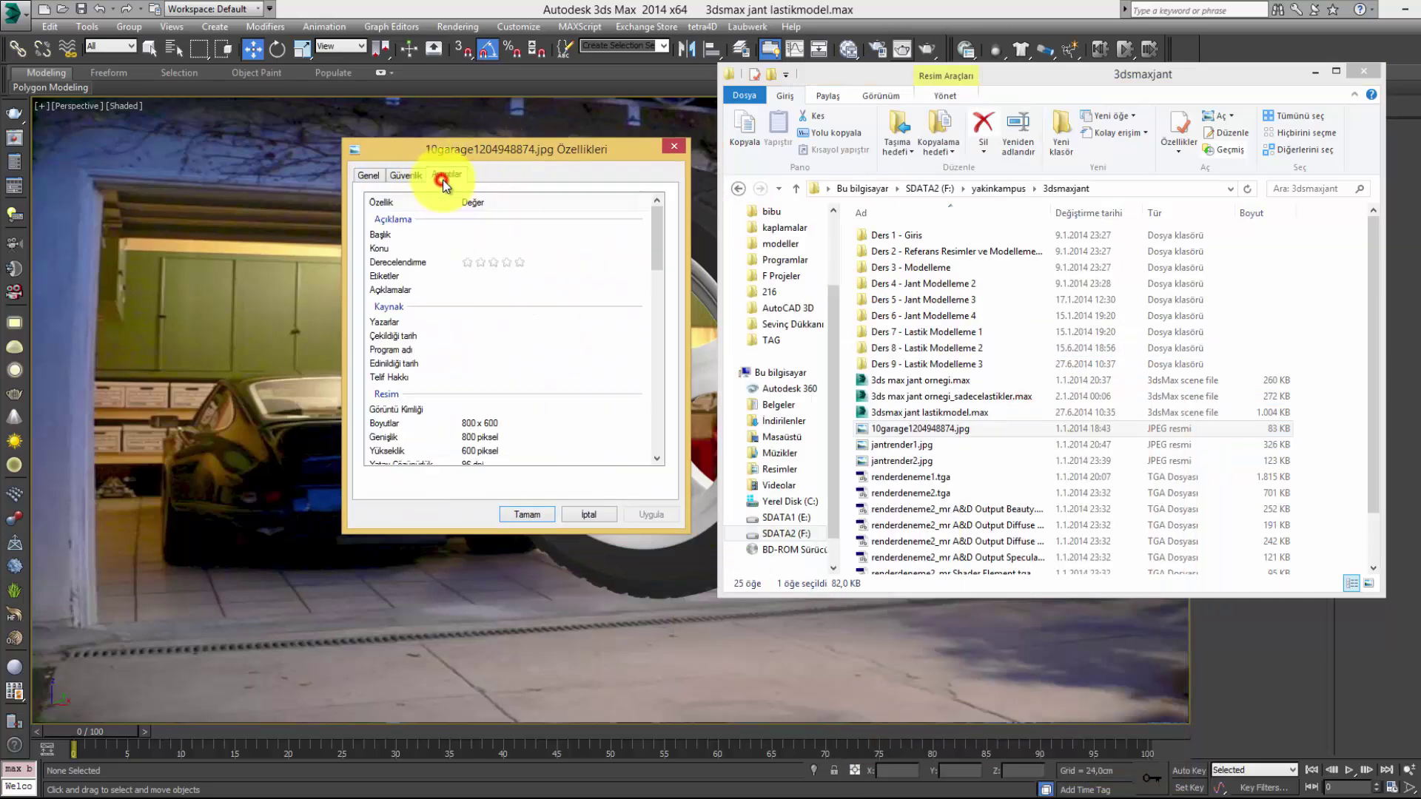
pyautogui.click(437, 424)
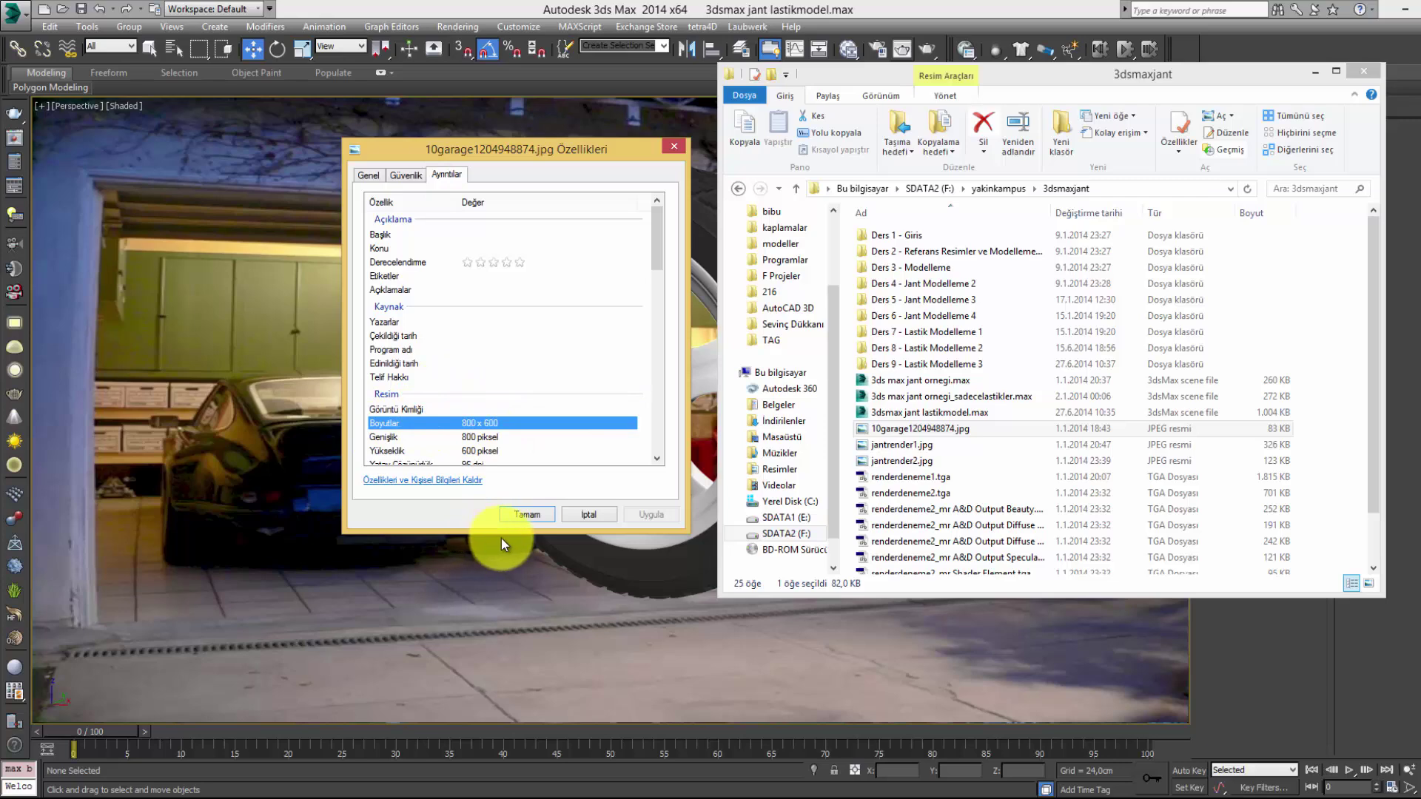
pyautogui.click(589, 516)
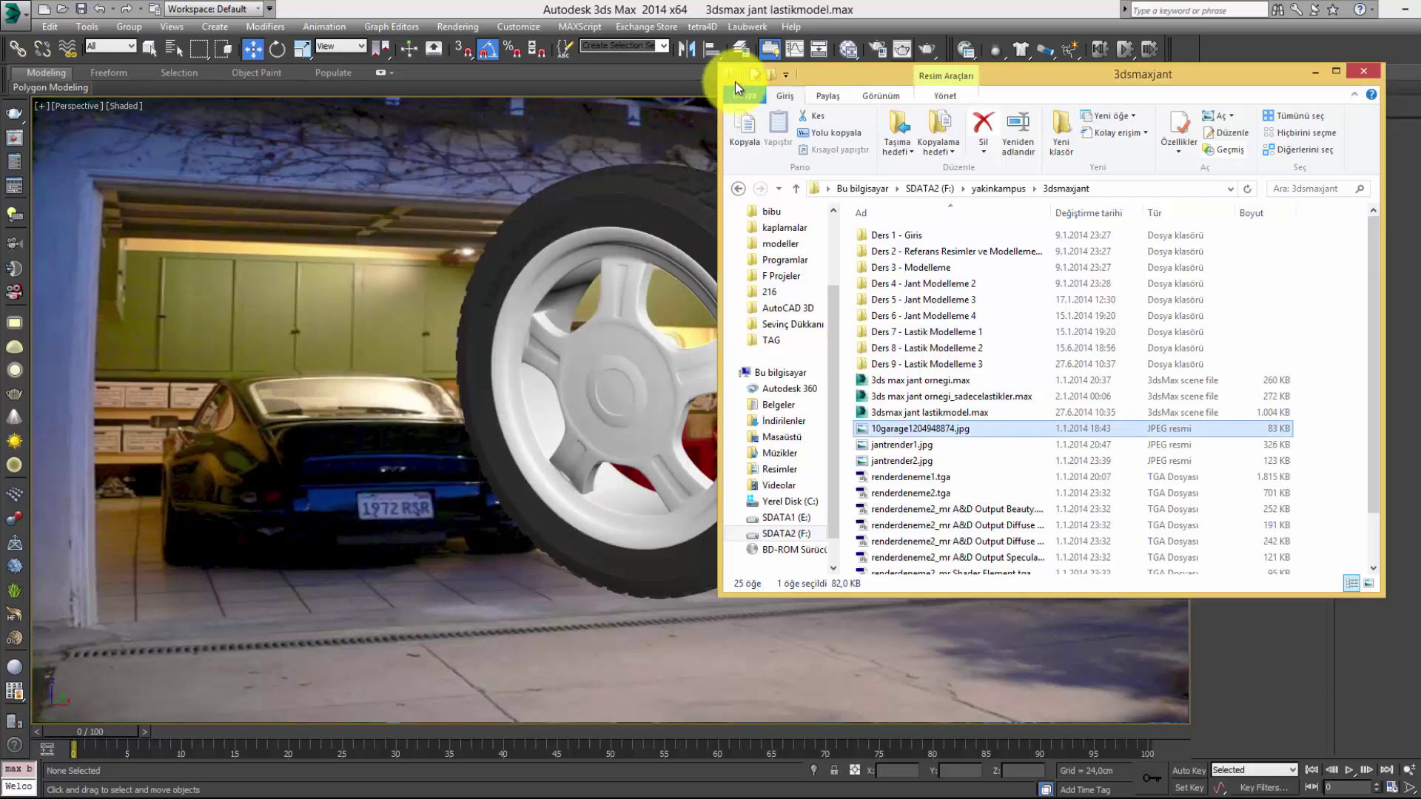
pyautogui.click(863, 54)
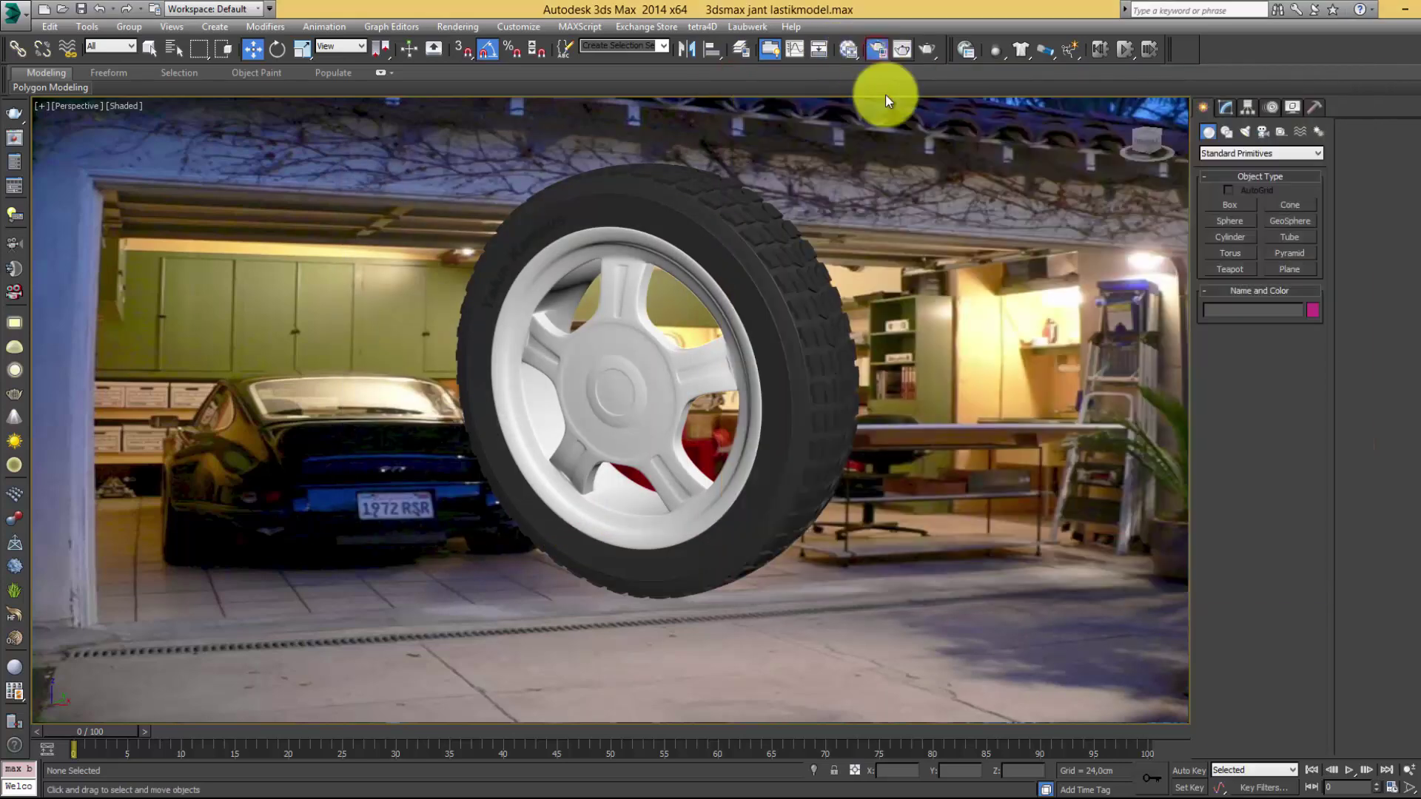
# - Set the render output to the 800 x 600 preset and show Safe Frames in the perspective view
pyautogui.click(1054, 306)
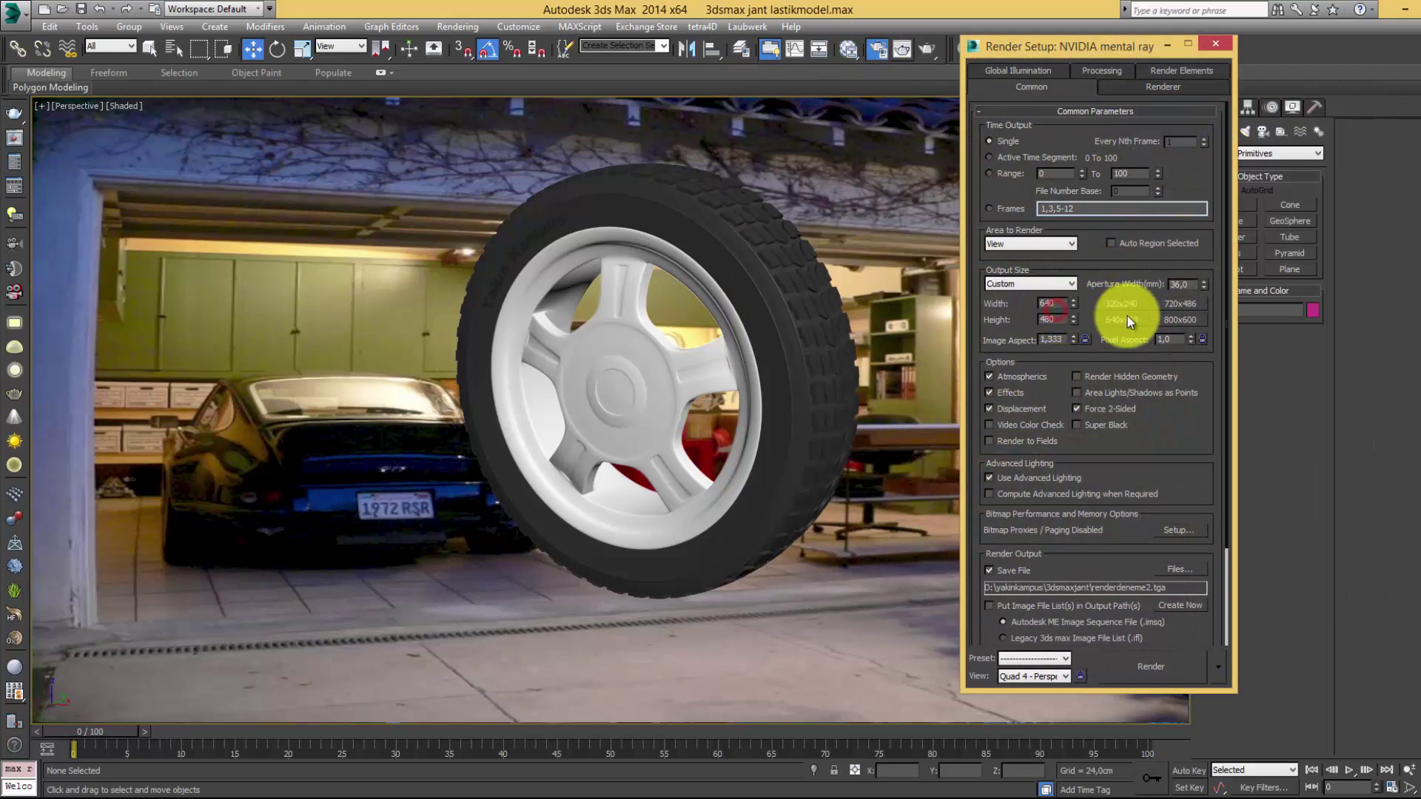
pyautogui.click(1180, 320)
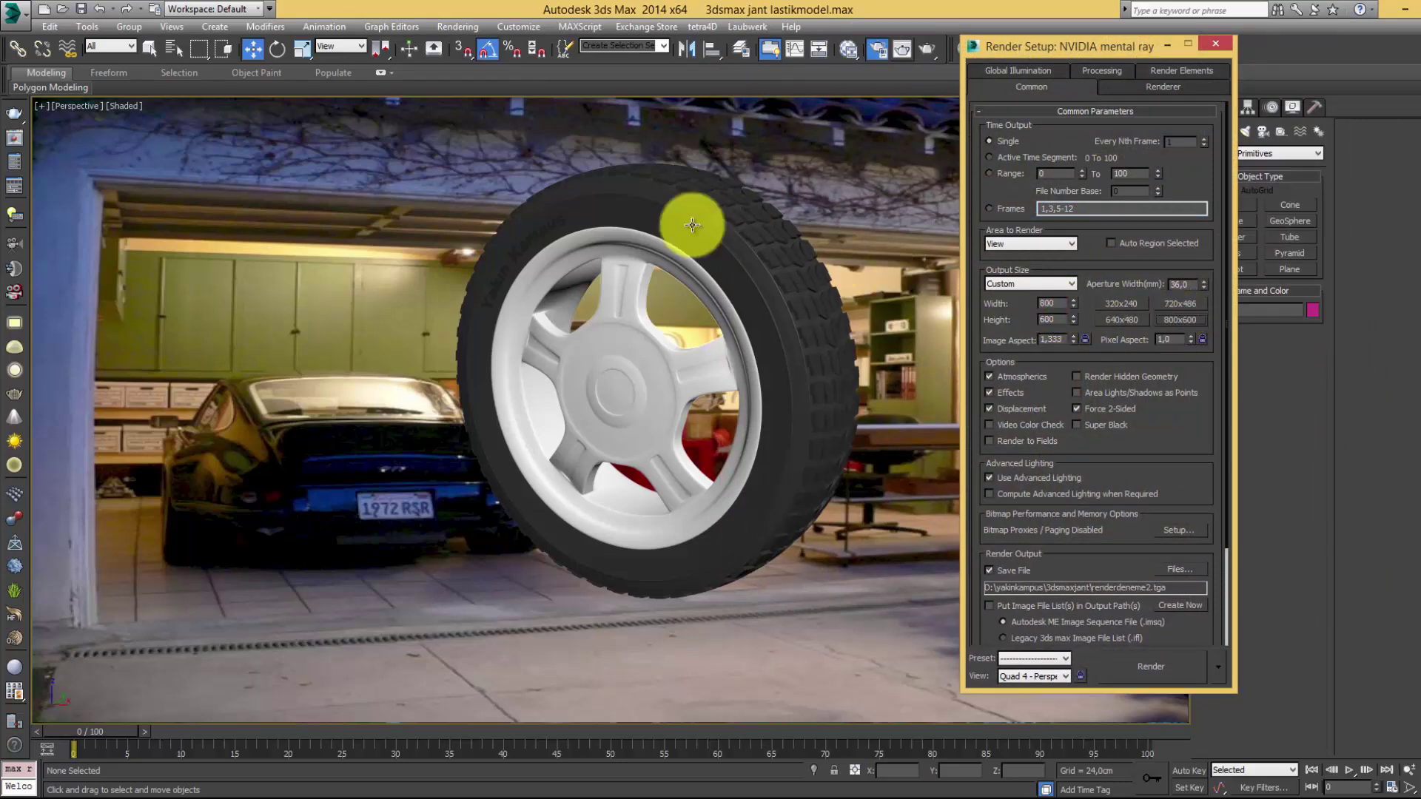
pyautogui.click(37, 106)
pyautogui.click(1263, 109)
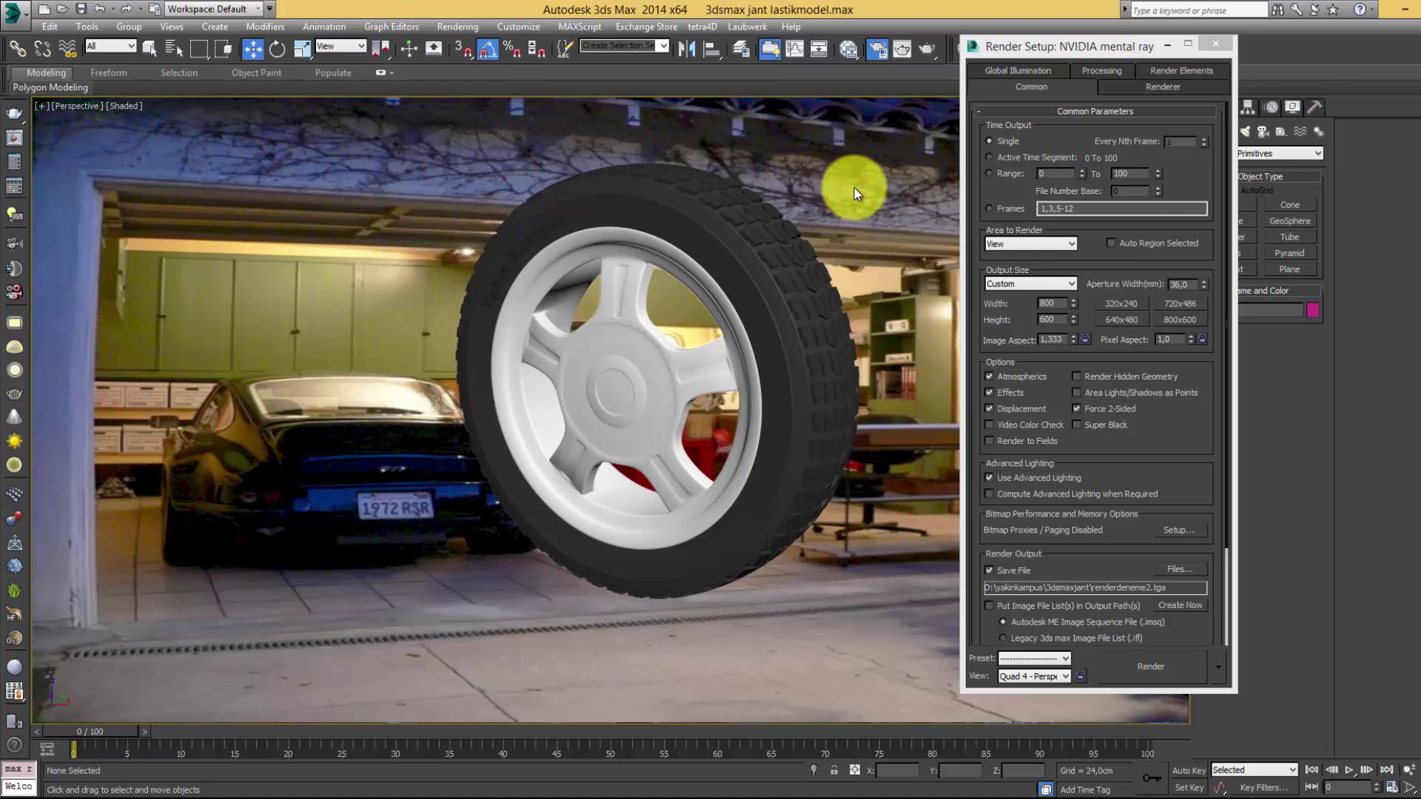
pyautogui.hotkey('shift', 'f')
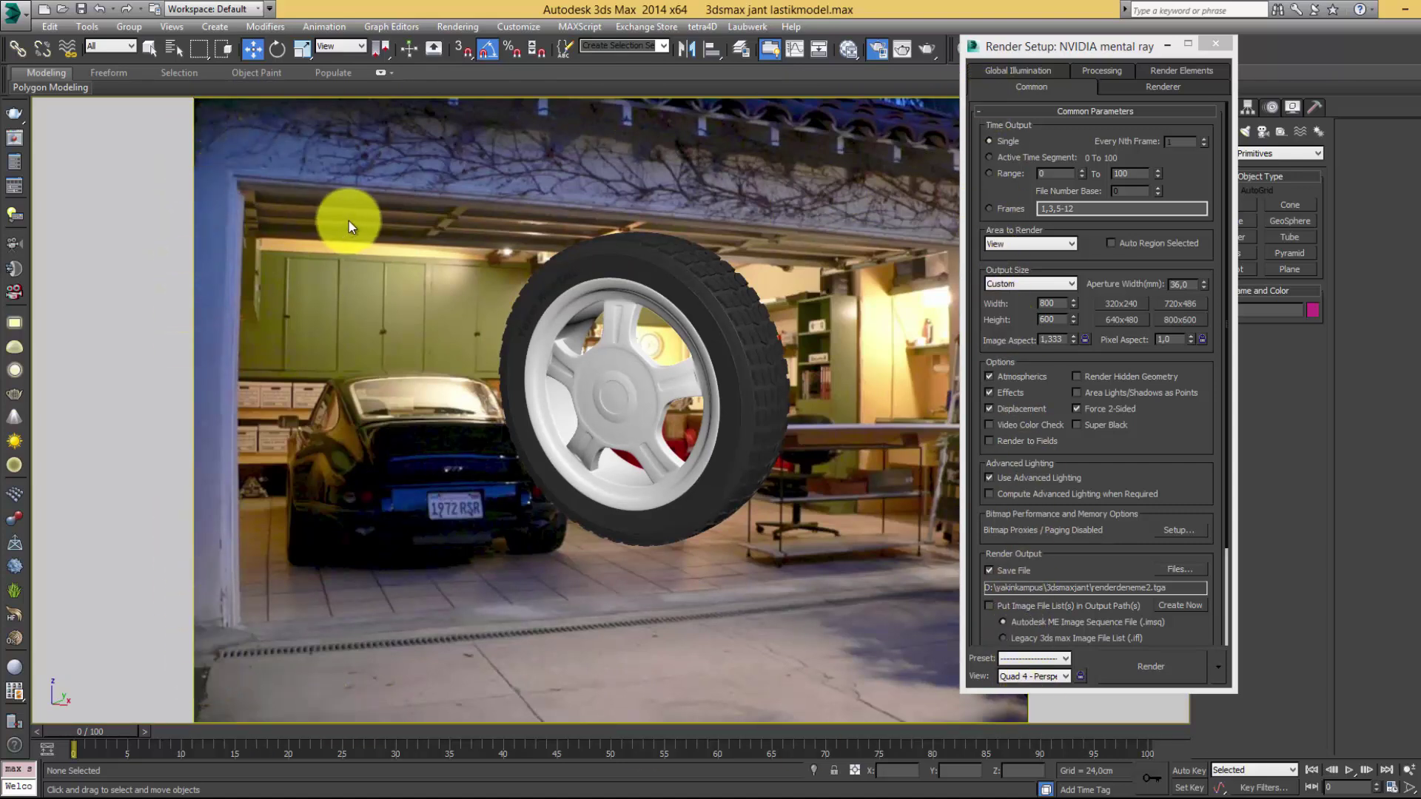
pyautogui.click(397, 709)
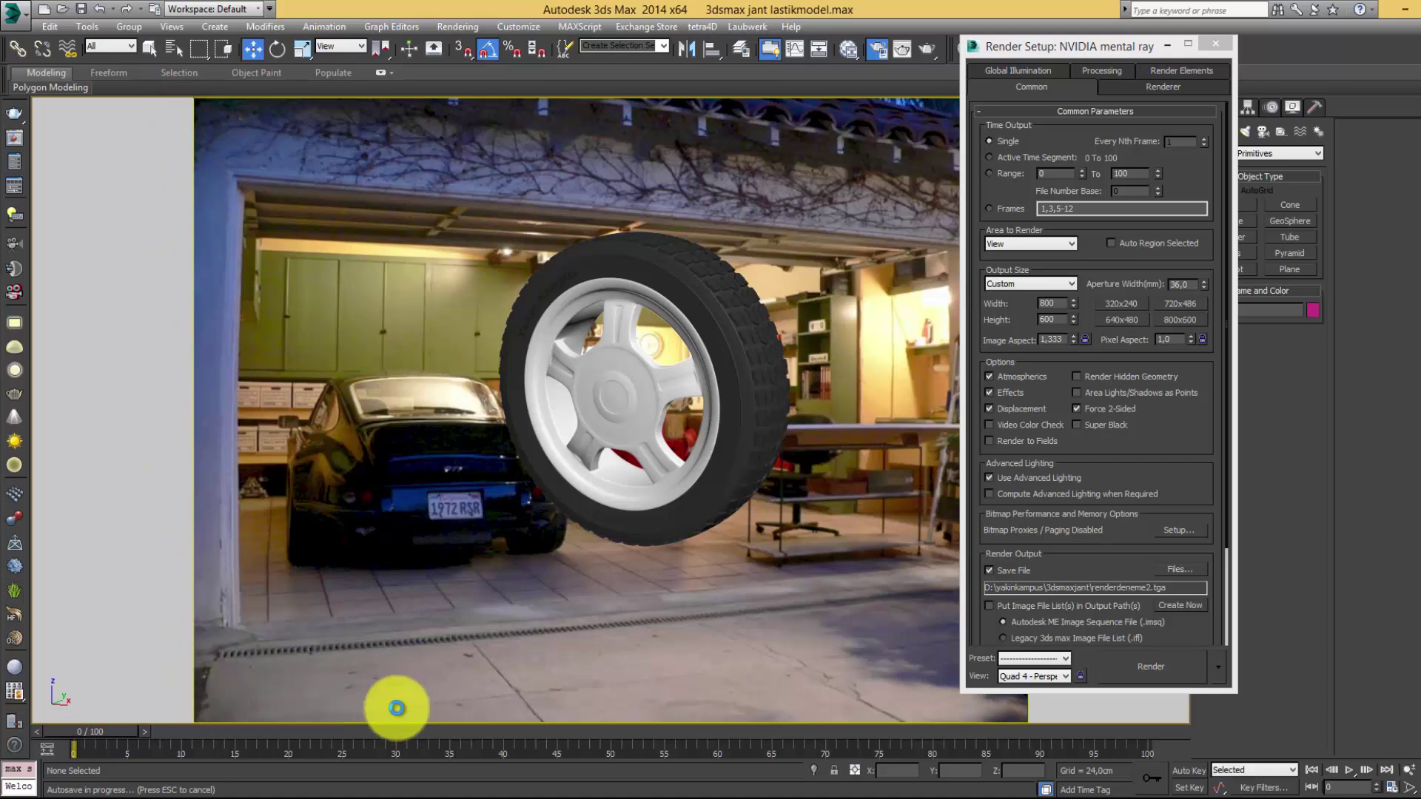
# - Close Render Setup and pan and zoom the perspective view around the wheel
pyautogui.click(1214, 48)
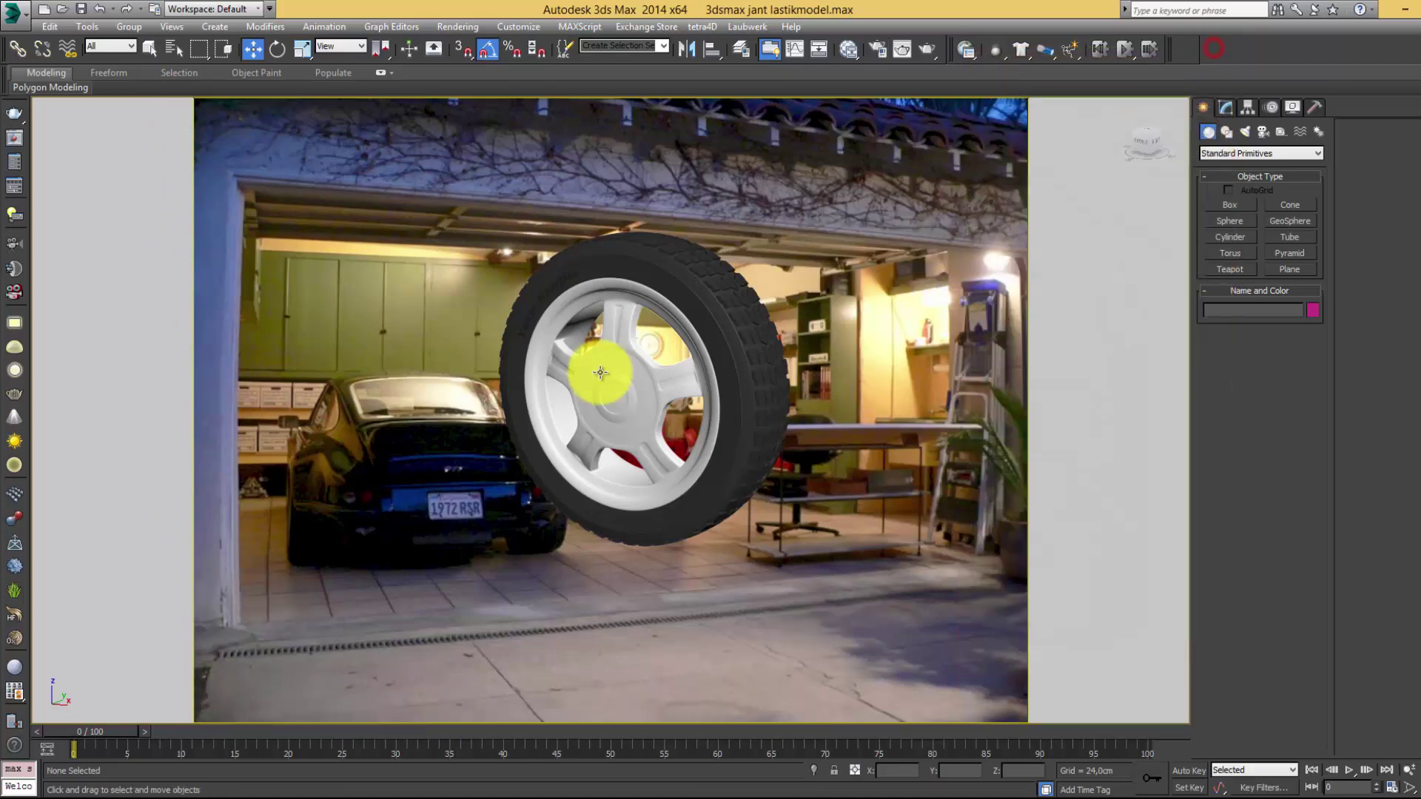
pyautogui.moveTo(704, 419)
pyautogui.mouseDown(button='middle')
pyautogui.moveTo(590, 382)
pyautogui.moveTo(587, 501)
pyautogui.moveTo(539, 518)
pyautogui.mouseUp(button='middle')
pyautogui.moveTo(575, 415)
pyautogui.mouseDown(button='middle')
pyautogui.moveTo(673, 467)
pyautogui.moveTo(714, 340)
pyautogui.mouseUp(button='middle')
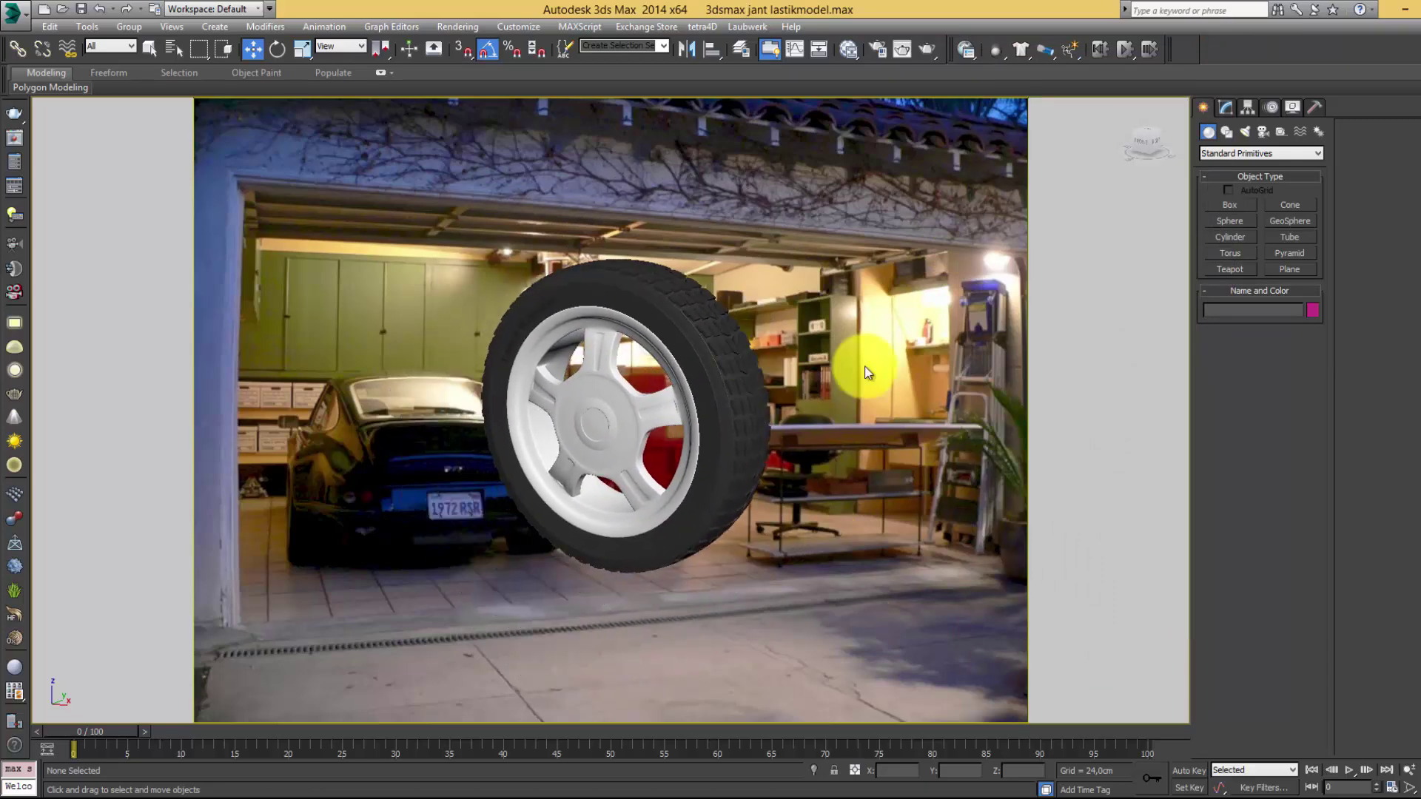
pyautogui.moveTo(818, 279)
pyautogui.mouseDown(button='middle')
pyautogui.moveTo(881, 308)
pyautogui.moveTo(523, 384)
pyautogui.moveTo(895, 374)
pyautogui.moveTo(926, 342)
pyautogui.moveTo(894, 333)
pyautogui.mouseUp(button='middle')
pyautogui.moveTo(870, 388); pyautogui.dragTo(735, 326, button='middle')
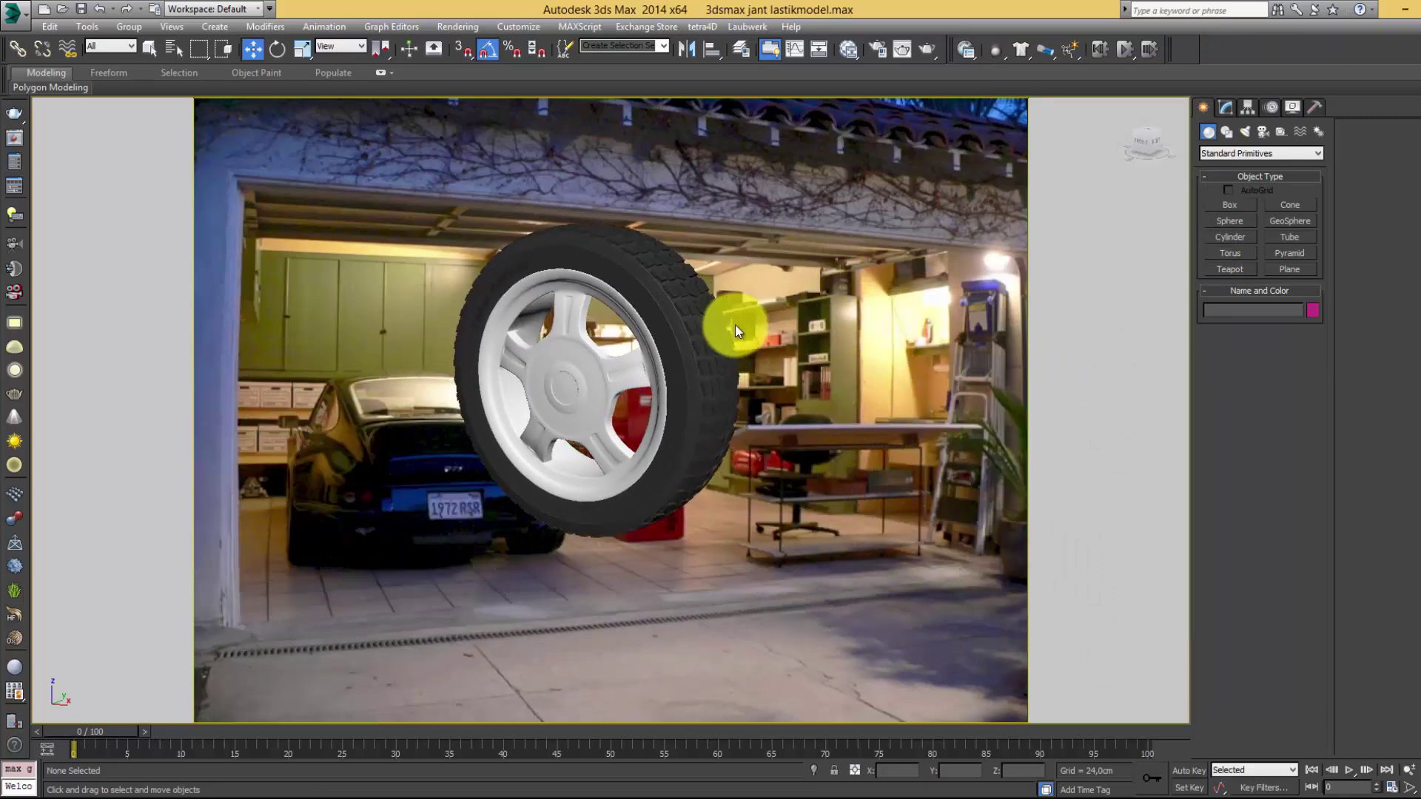
pyautogui.scroll(-3, 735, 326)
pyautogui.scroll(-2, 841, 388)
pyautogui.scroll(4, 745, 412)
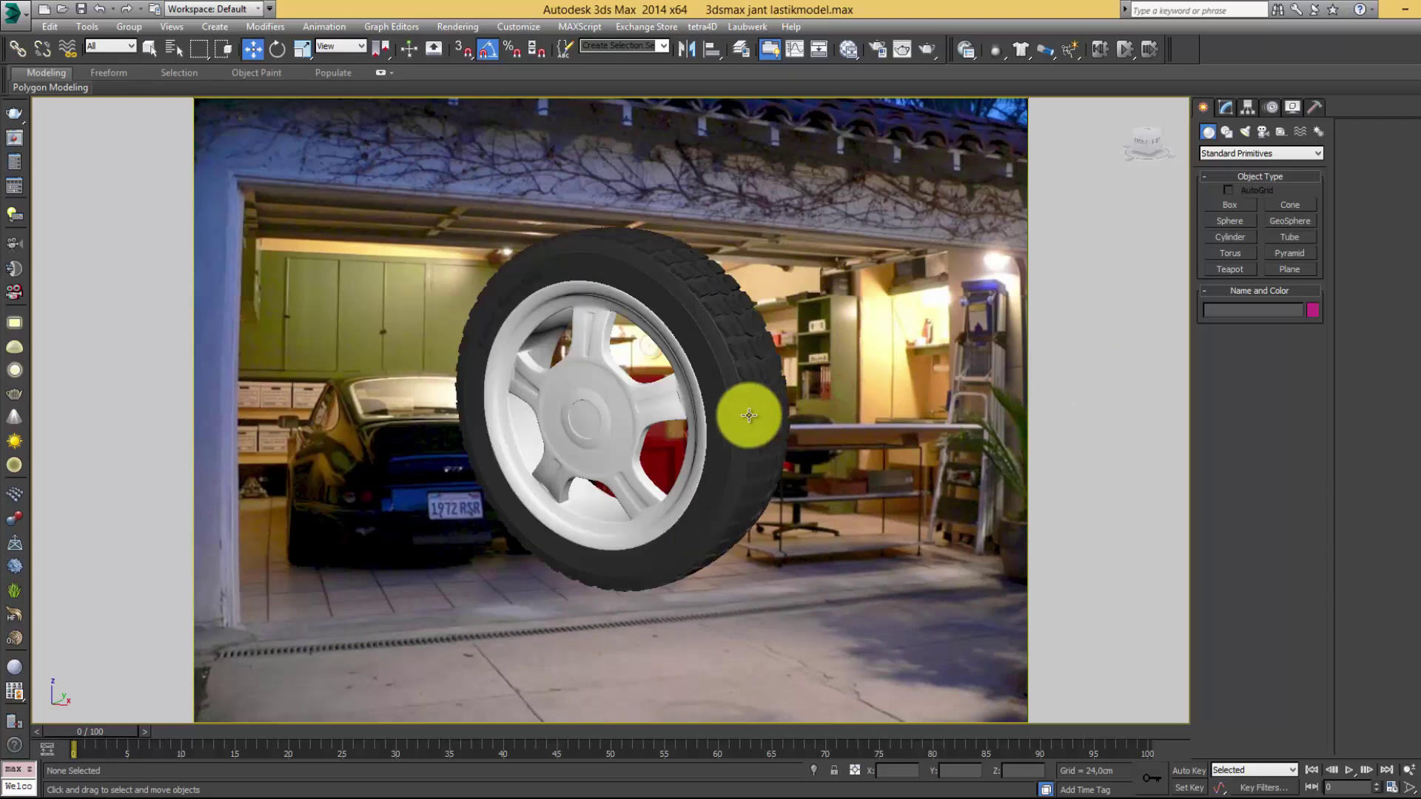
pyautogui.scroll(-5, 710, 413)
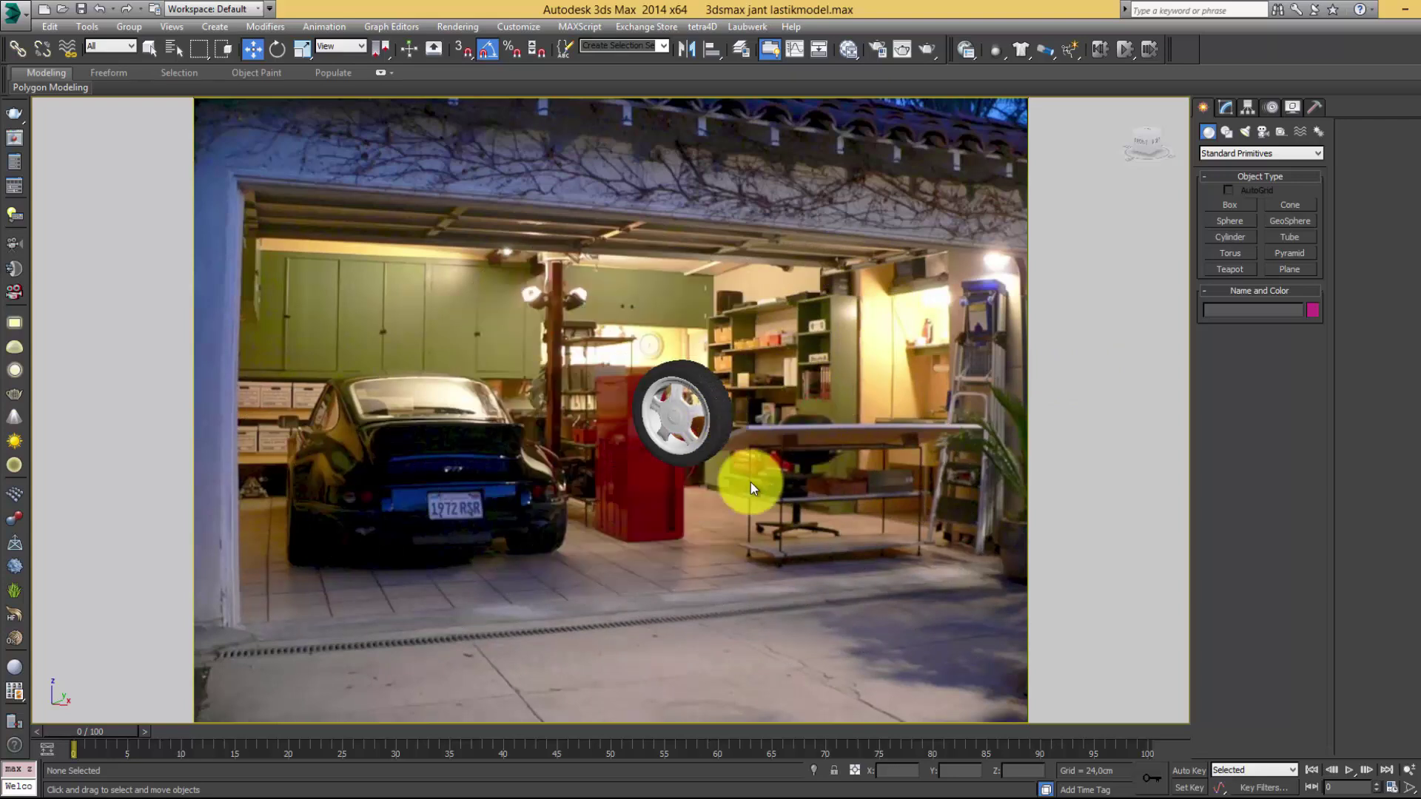
pyautogui.scroll(-5, 749, 482)
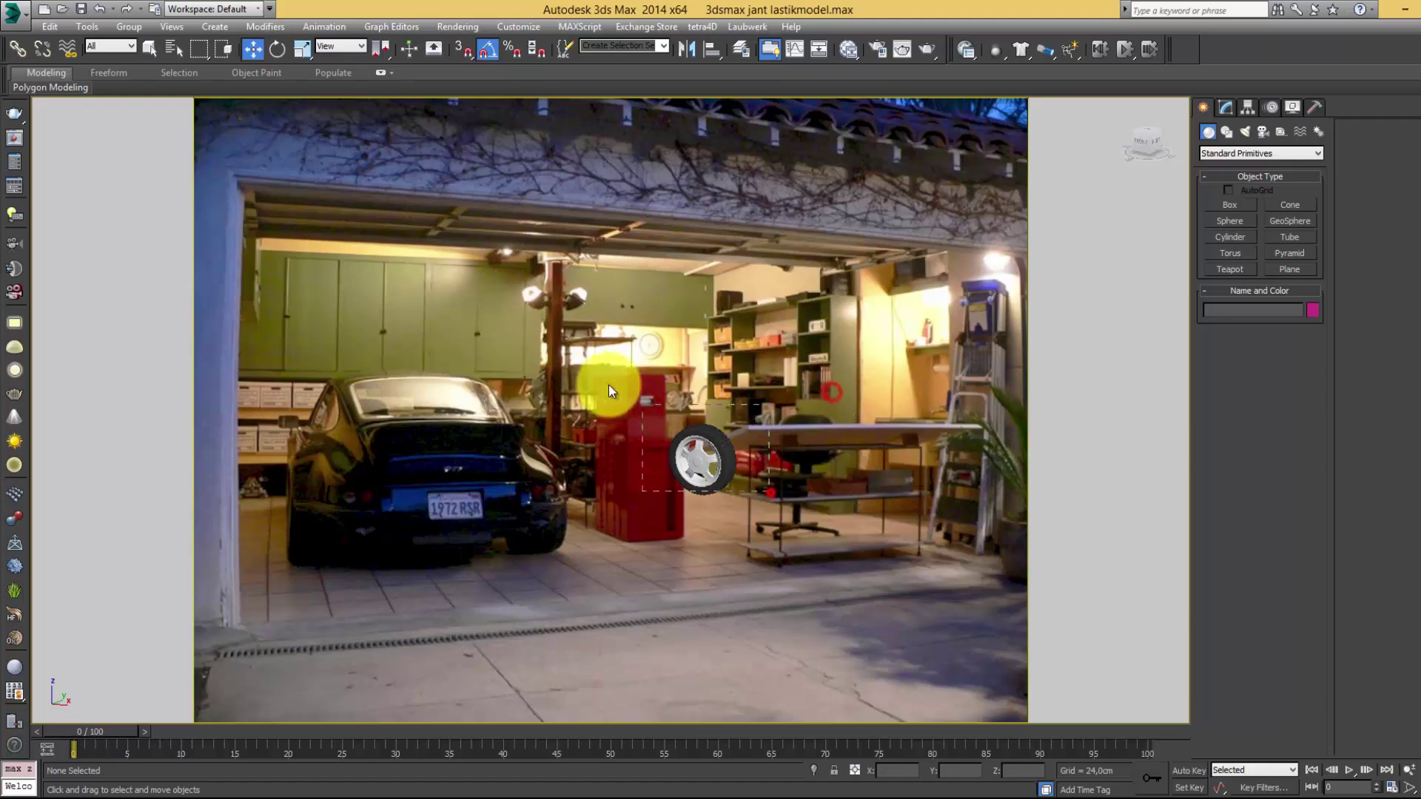
# - Zero the lastik1 group's X and Z position so it sits at the world origin
pyautogui.click(699, 444)
pyautogui.rightClick(927, 772)
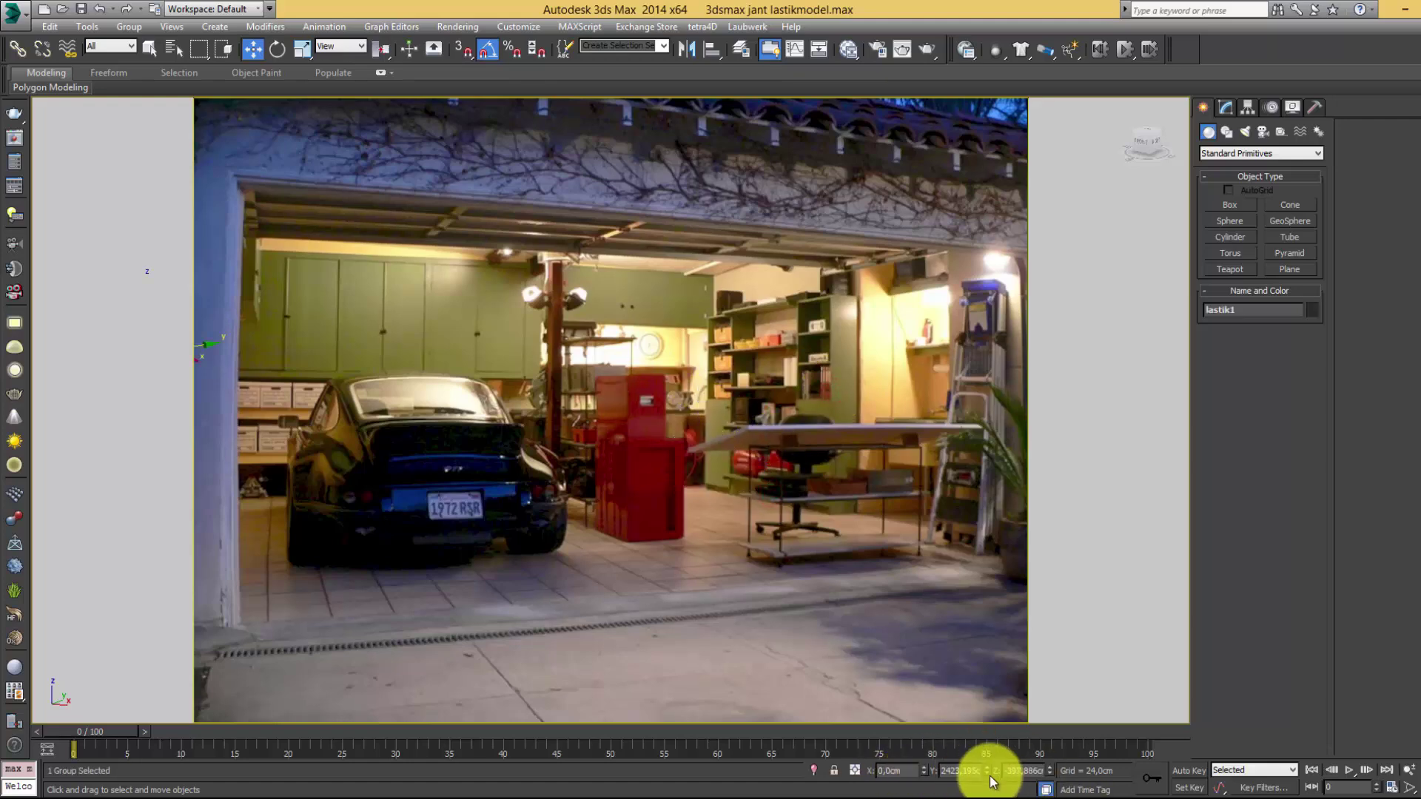
pyautogui.scroll(-2, 788, 490)
pyautogui.scroll(-1, 788, 490)
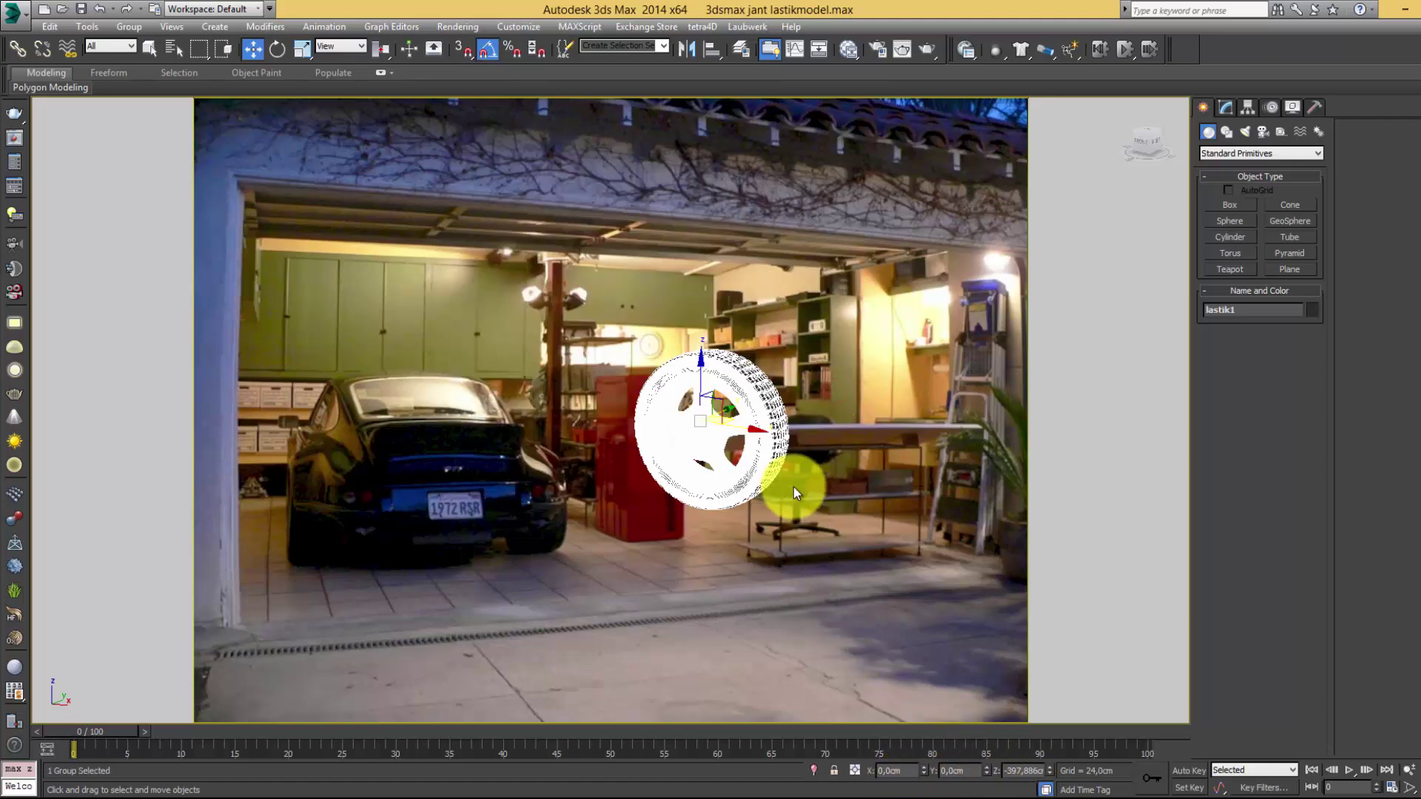
pyautogui.rightClick(1049, 771)
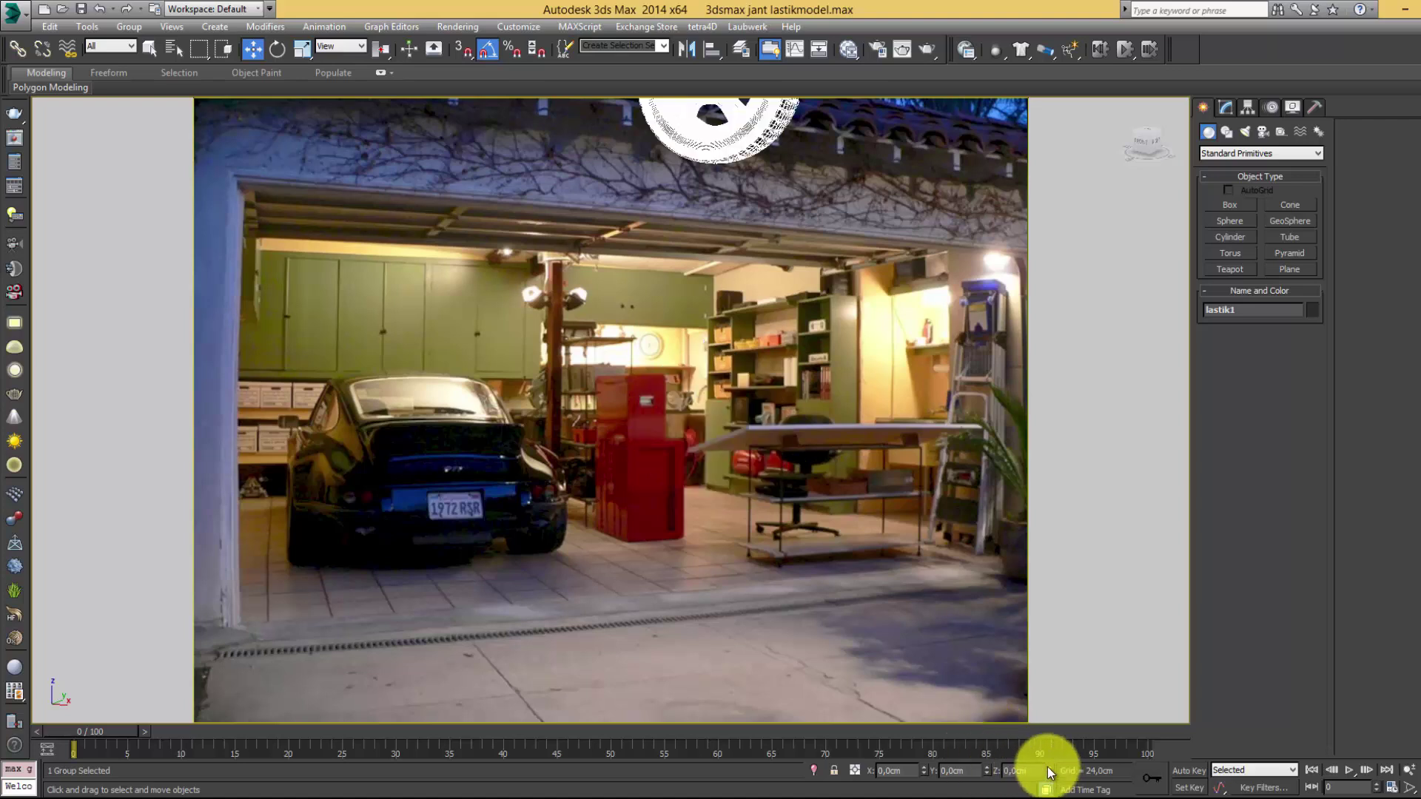
pyautogui.moveTo(749, 353)
pyautogui.mouseDown(button='middle')
pyautogui.moveTo(749, 492)
pyautogui.moveTo(740, 404)
pyautogui.moveTo(738, 453)
pyautogui.mouseUp(button='middle')
pyautogui.scroll(3, 738, 453)
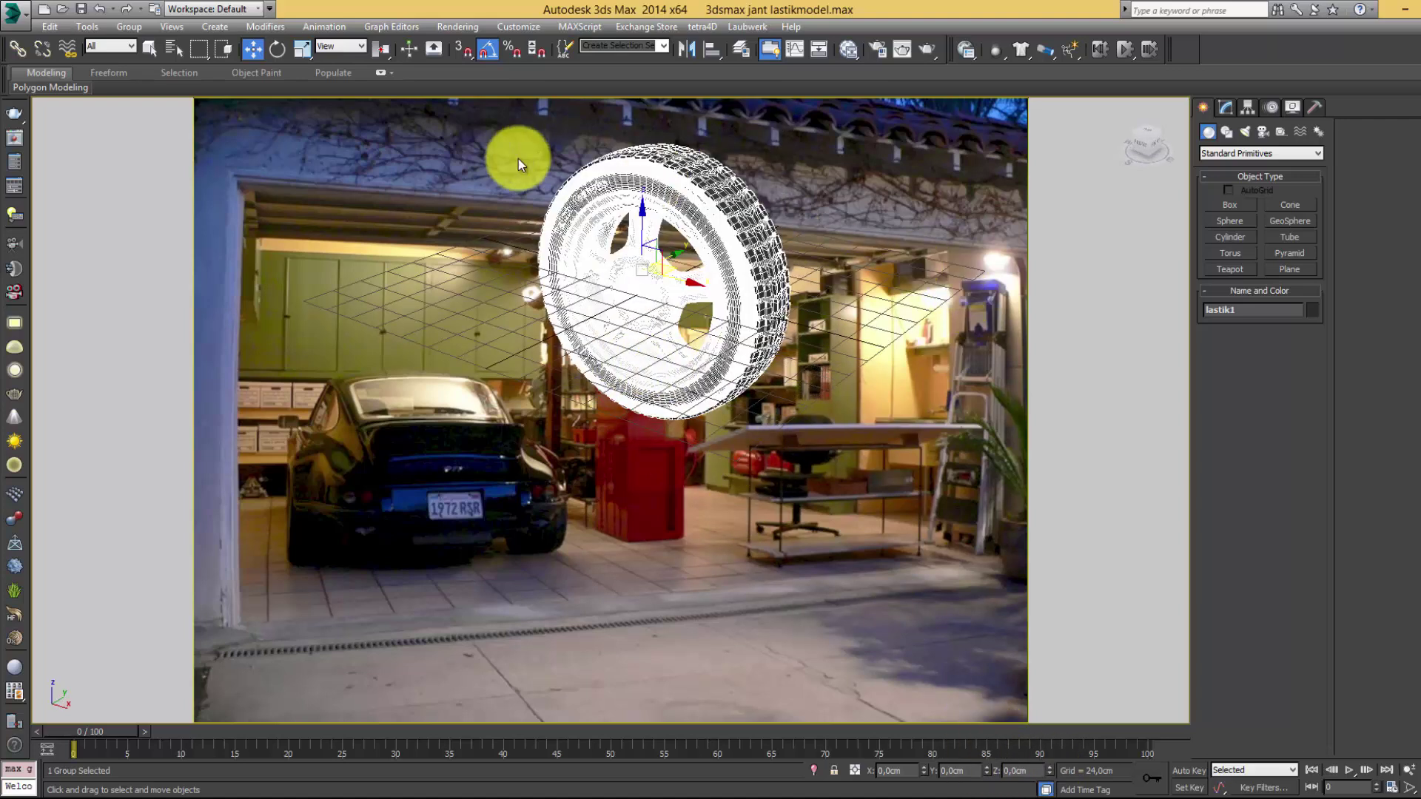
pyautogui.moveTo(518, 159); pyautogui.dragTo(545, 434, button='middle')
pyautogui.moveTo(555, 238)
pyautogui.mouseDown(button='middle')
pyautogui.moveTo(508, 513)
pyautogui.moveTo(820, 451)
pyautogui.moveTo(556, 476)
pyautogui.moveTo(674, 524)
pyautogui.moveTo(676, 507)
pyautogui.moveTo(704, 508)
pyautogui.moveTo(691, 602)
pyautogui.moveTo(694, 581)
pyautogui.mouseUp(button='middle')
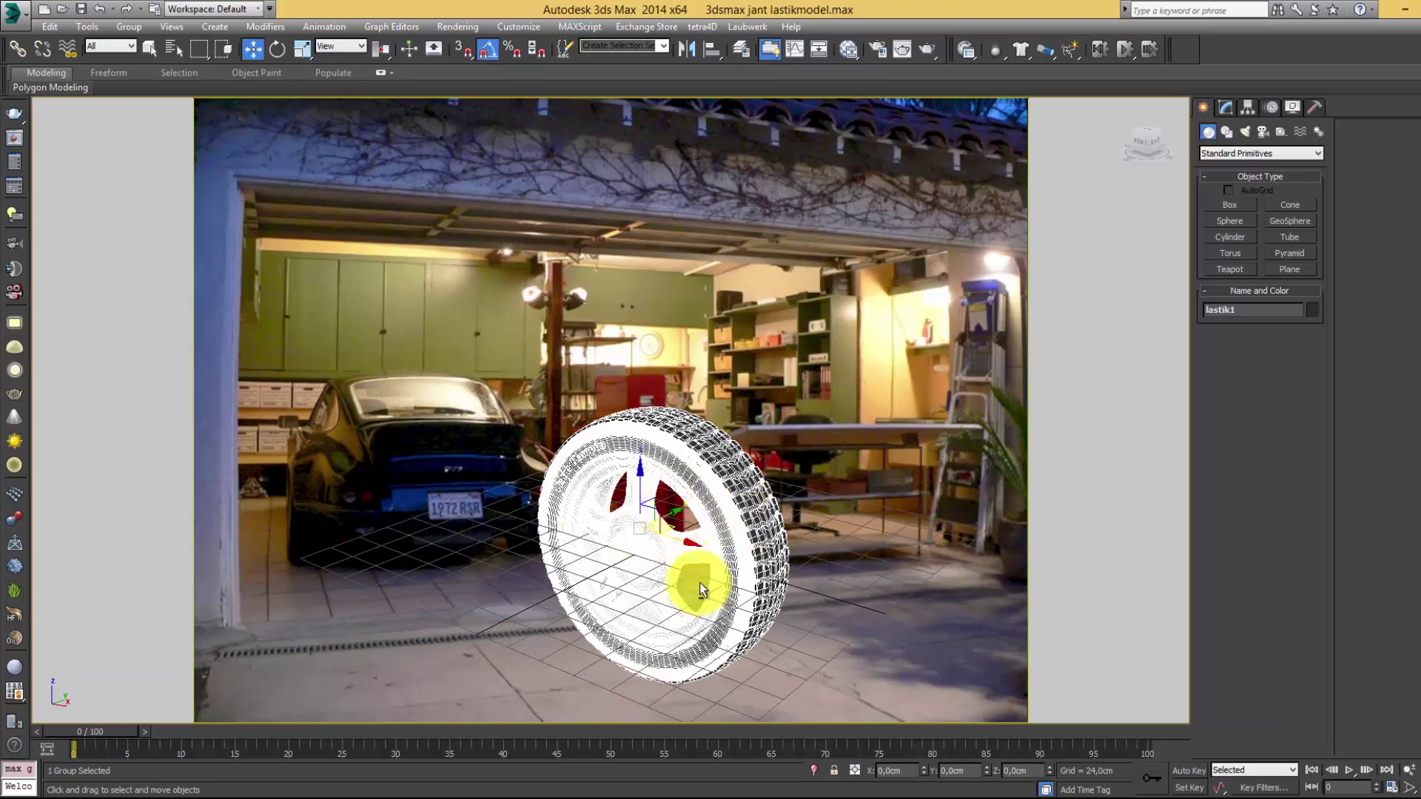
pyautogui.moveTo(695, 581)
pyautogui.keyDown('alt'); pyautogui.mouseDown(button='middle')
pyautogui.moveTo(714, 518)
pyautogui.moveTo(708, 718)
pyautogui.moveTo(704, 540)
pyautogui.moveTo(707, 586)
pyautogui.mouseUp(button='middle'); pyautogui.keyUp('alt')
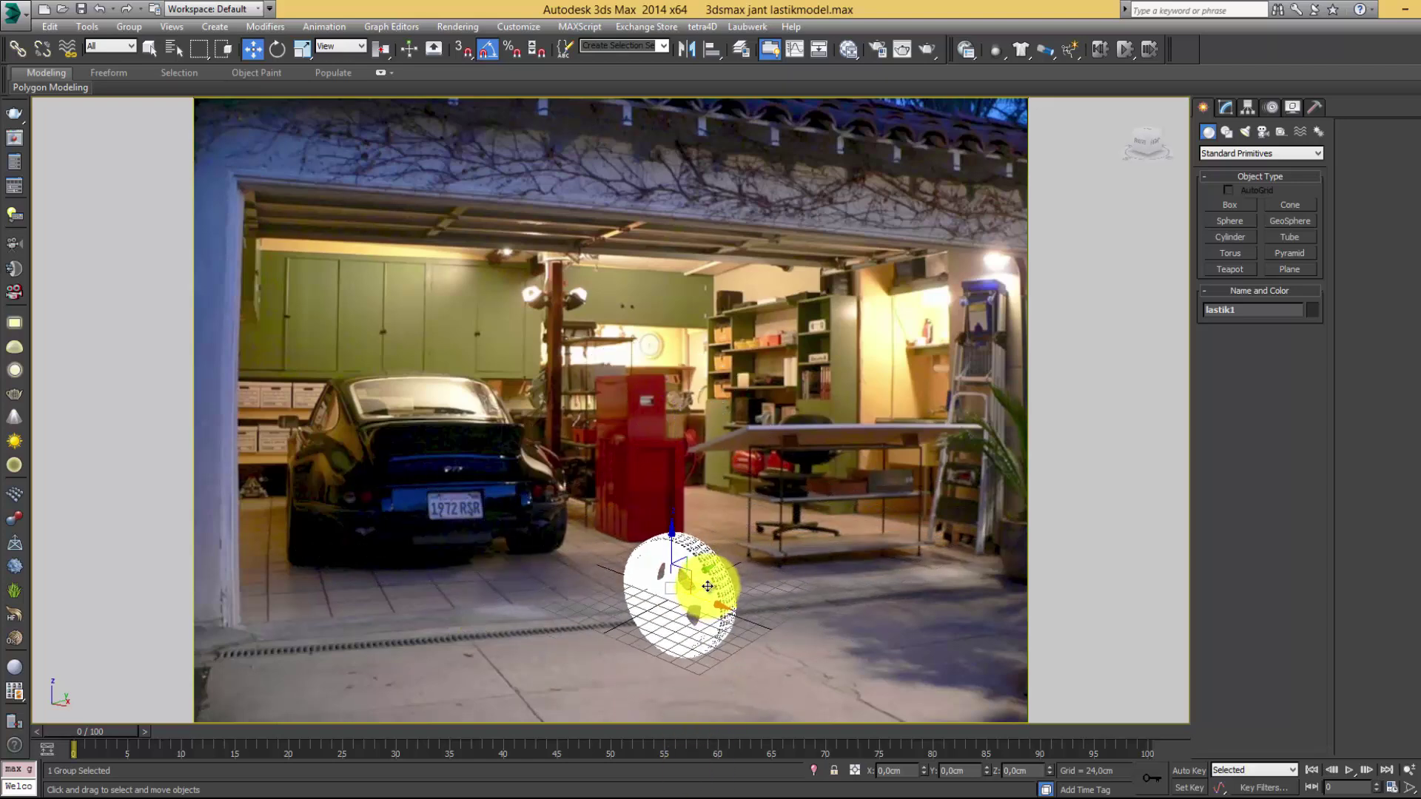
# - Orbit to face the wheel front-on and compare against the earlier render jantrender1.jpg
pyautogui.click(425, 593)
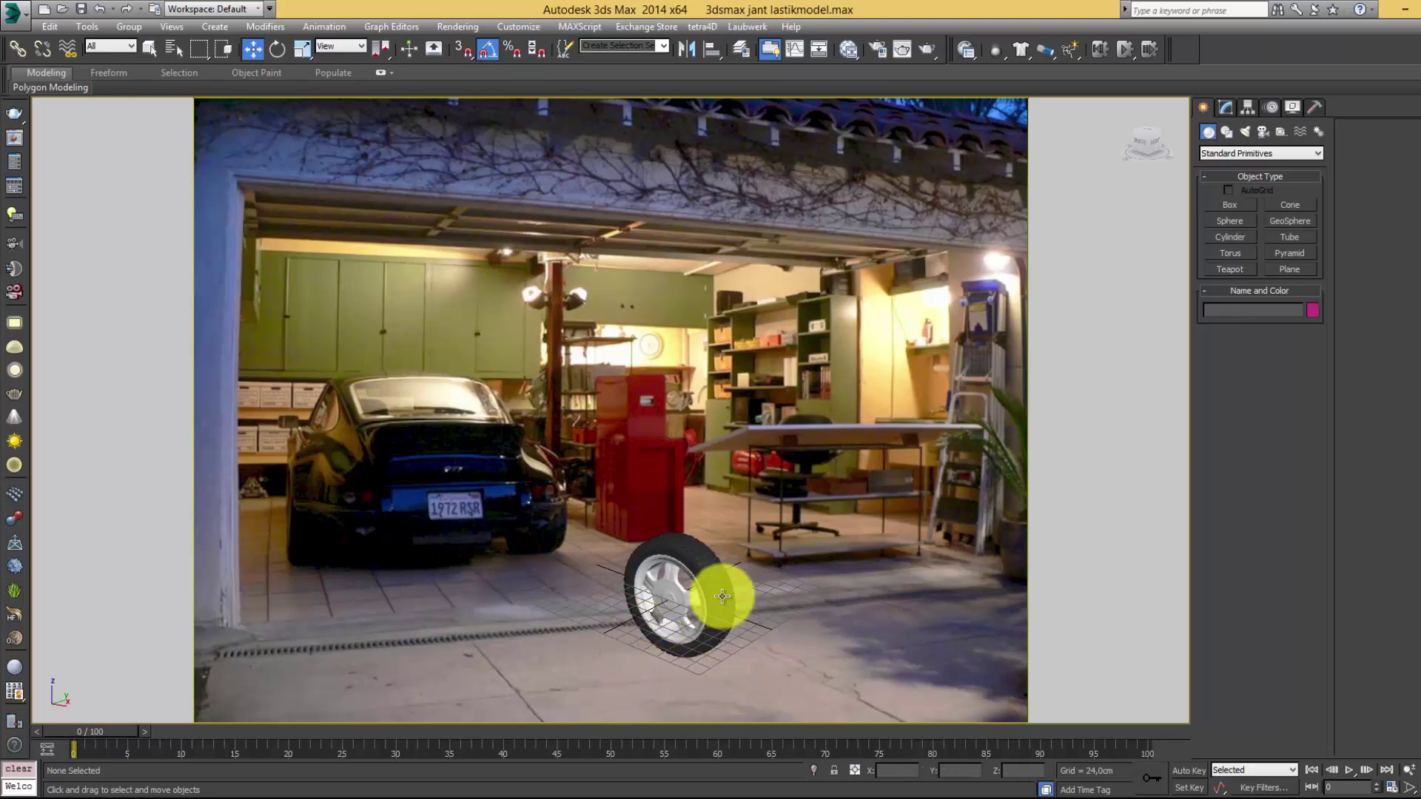
pyautogui.scroll(3, 657, 651)
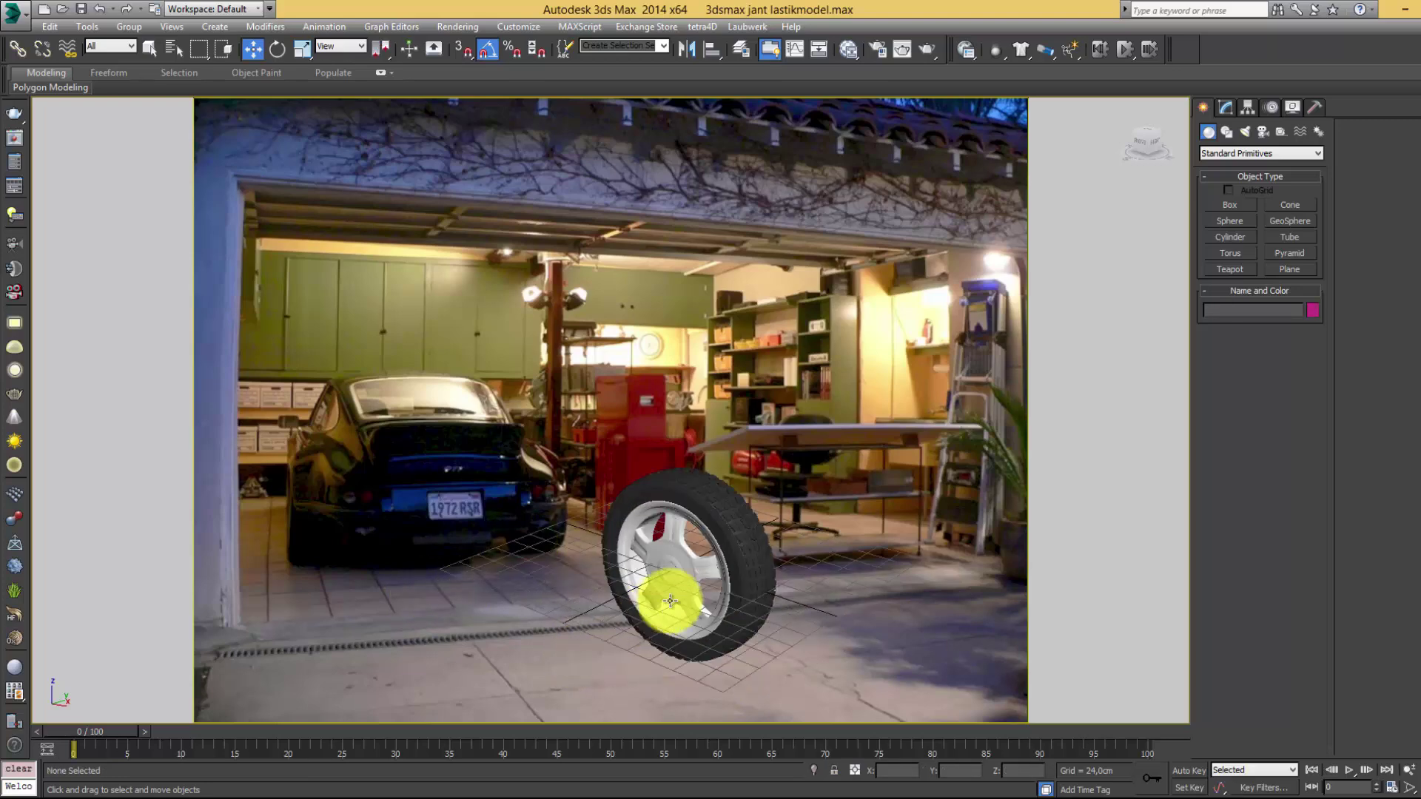
pyautogui.click(670, 601)
pyautogui.moveTo(669, 601)
pyautogui.keyDown('alt'); pyautogui.mouseDown(button='middle')
pyautogui.moveTo(619, 565)
pyautogui.moveTo(605, 496)
pyautogui.mouseUp(button='middle'); pyautogui.keyUp('alt')
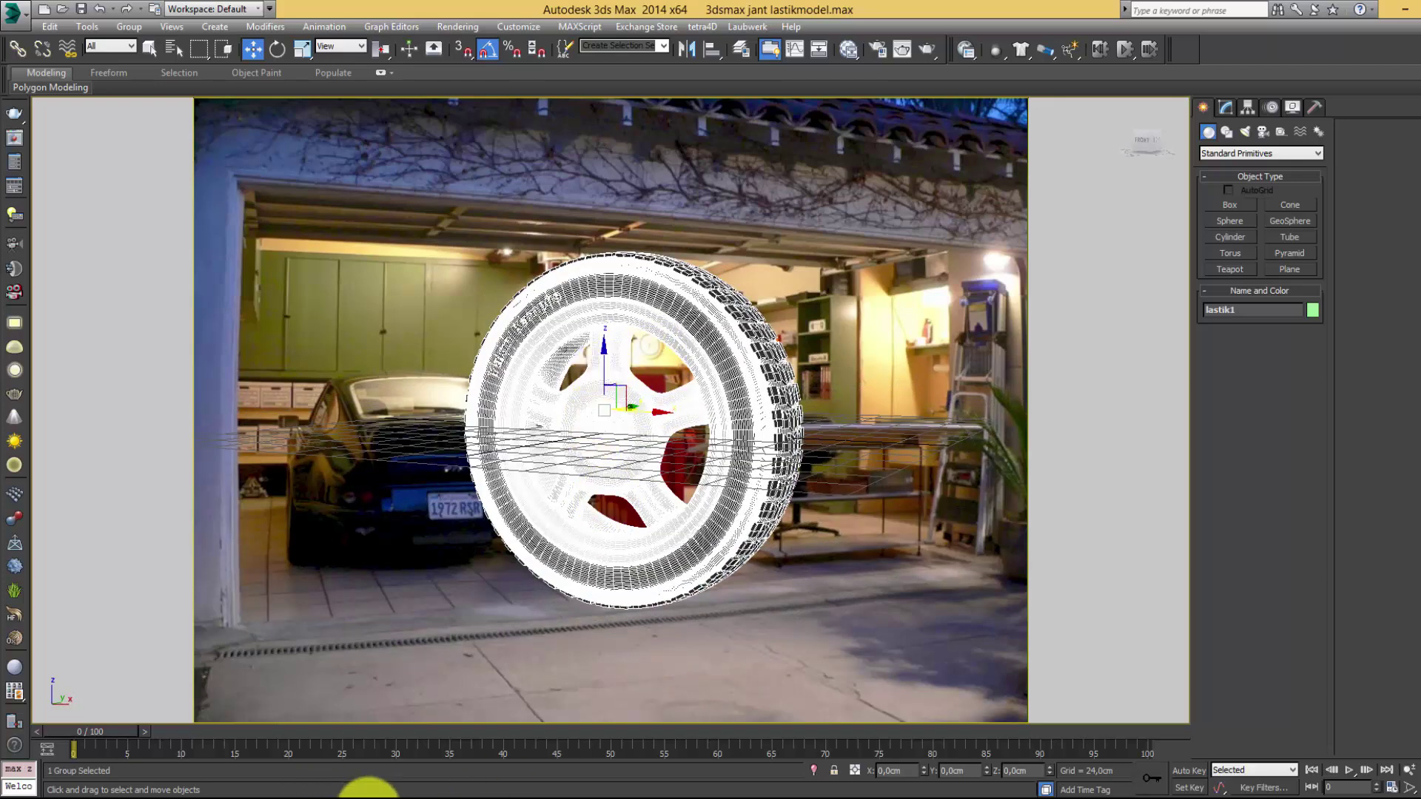
pyautogui.click(419, 783)
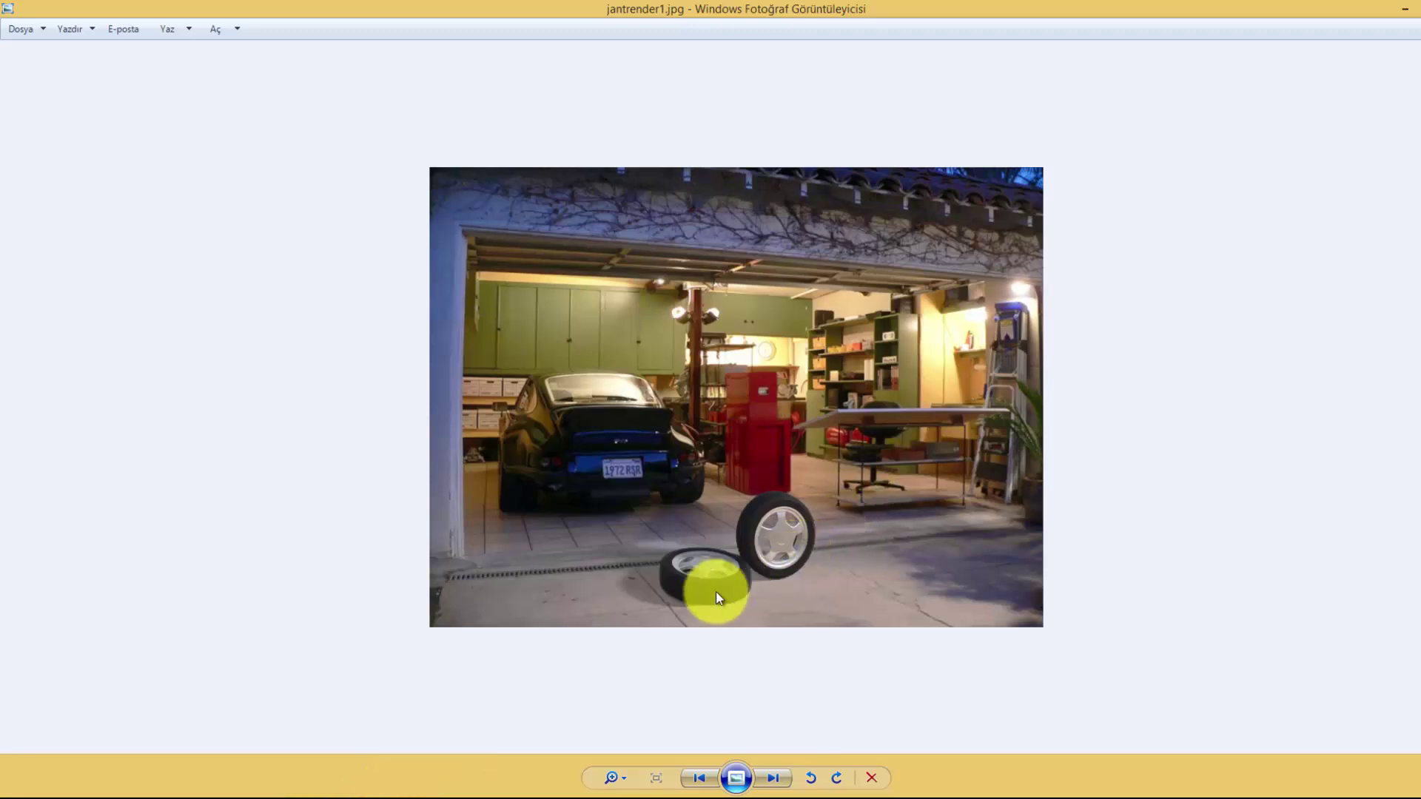
pyautogui.click(1408, 6)
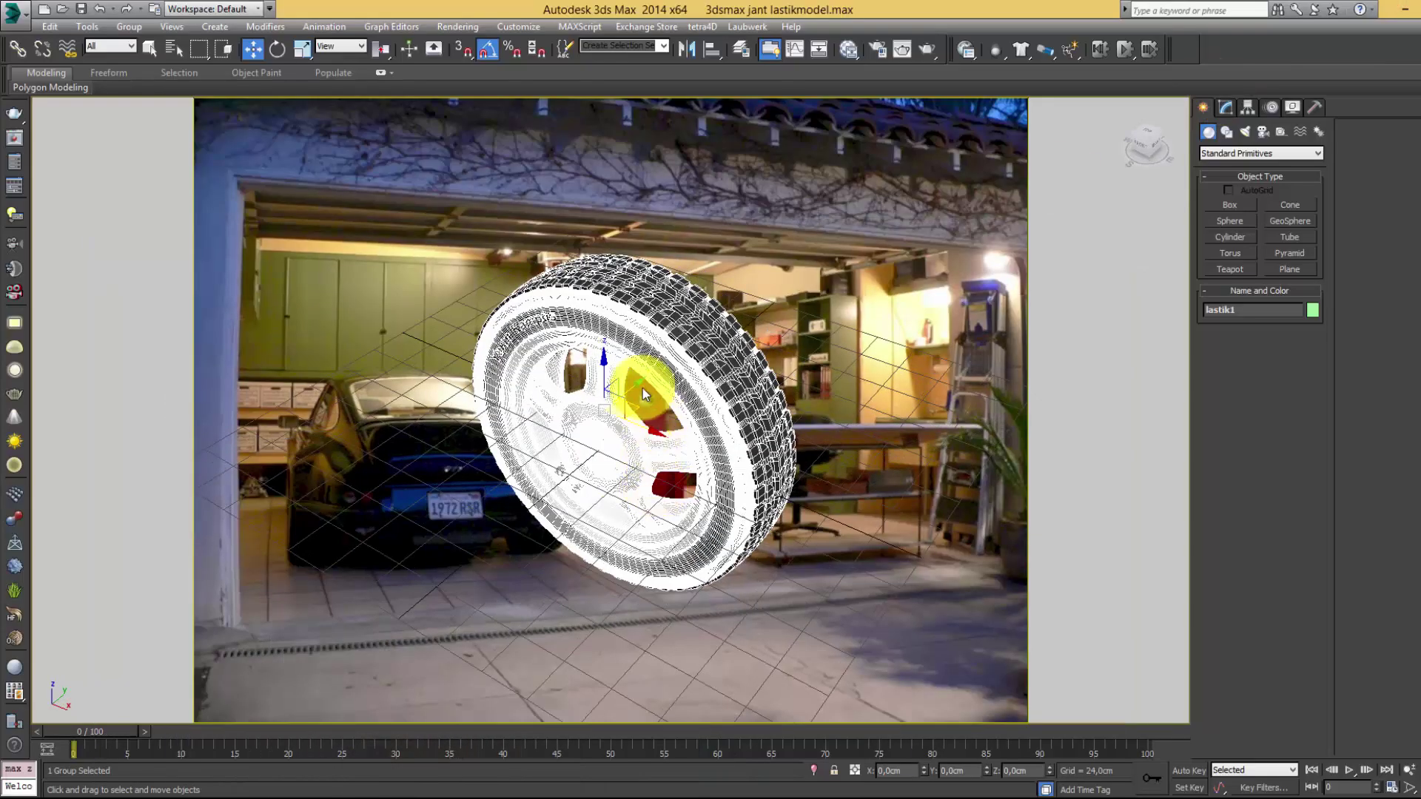
# - Clone the wheel as Copy lastik002 and rotate it -90° on X with Angle Snap on
pyautogui.keyDown('shift'); pyautogui.moveTo(642, 387); pyautogui.dragTo(468, 509); pyautogui.keyUp('shift')
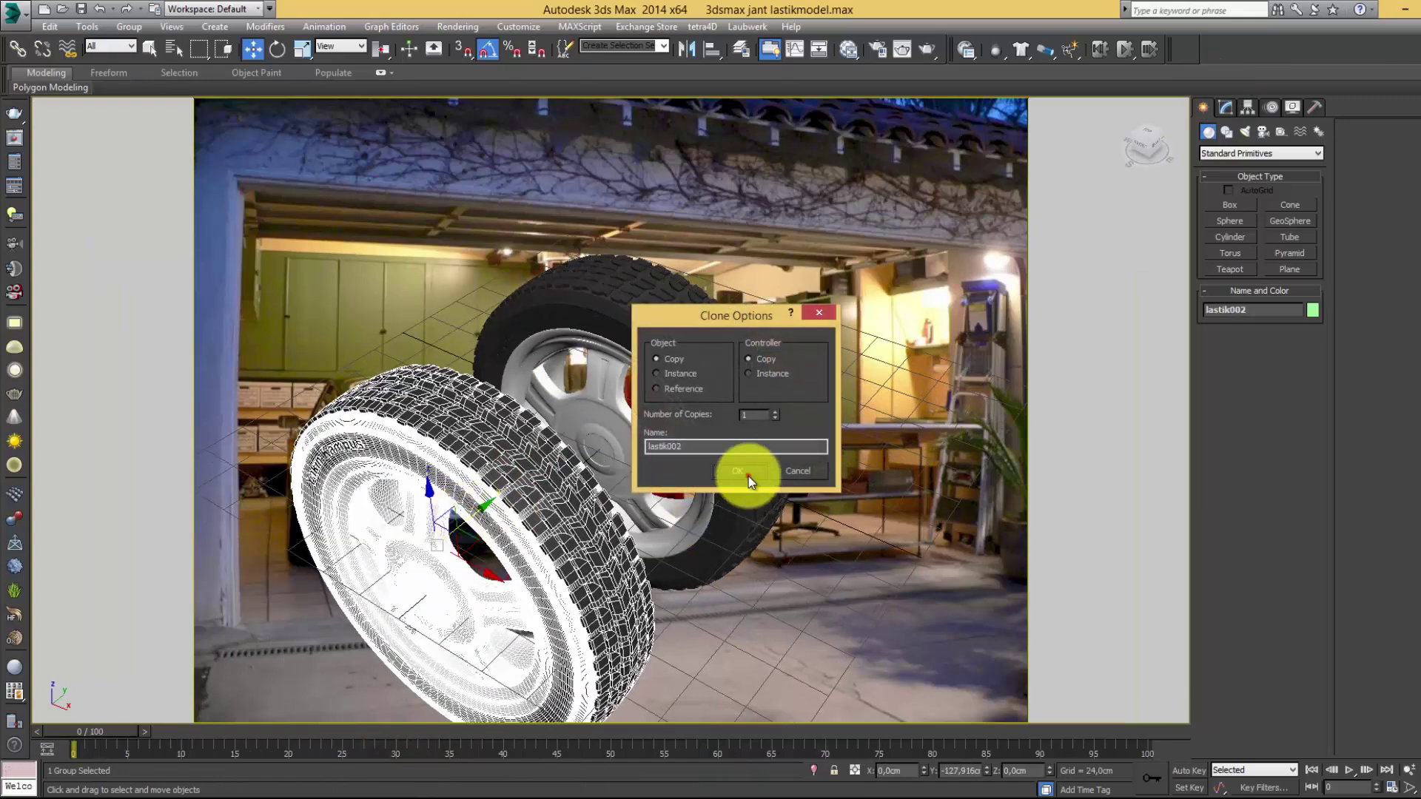
pyautogui.click(748, 477)
pyautogui.scroll(-3, 518, 414)
pyautogui.press('e')
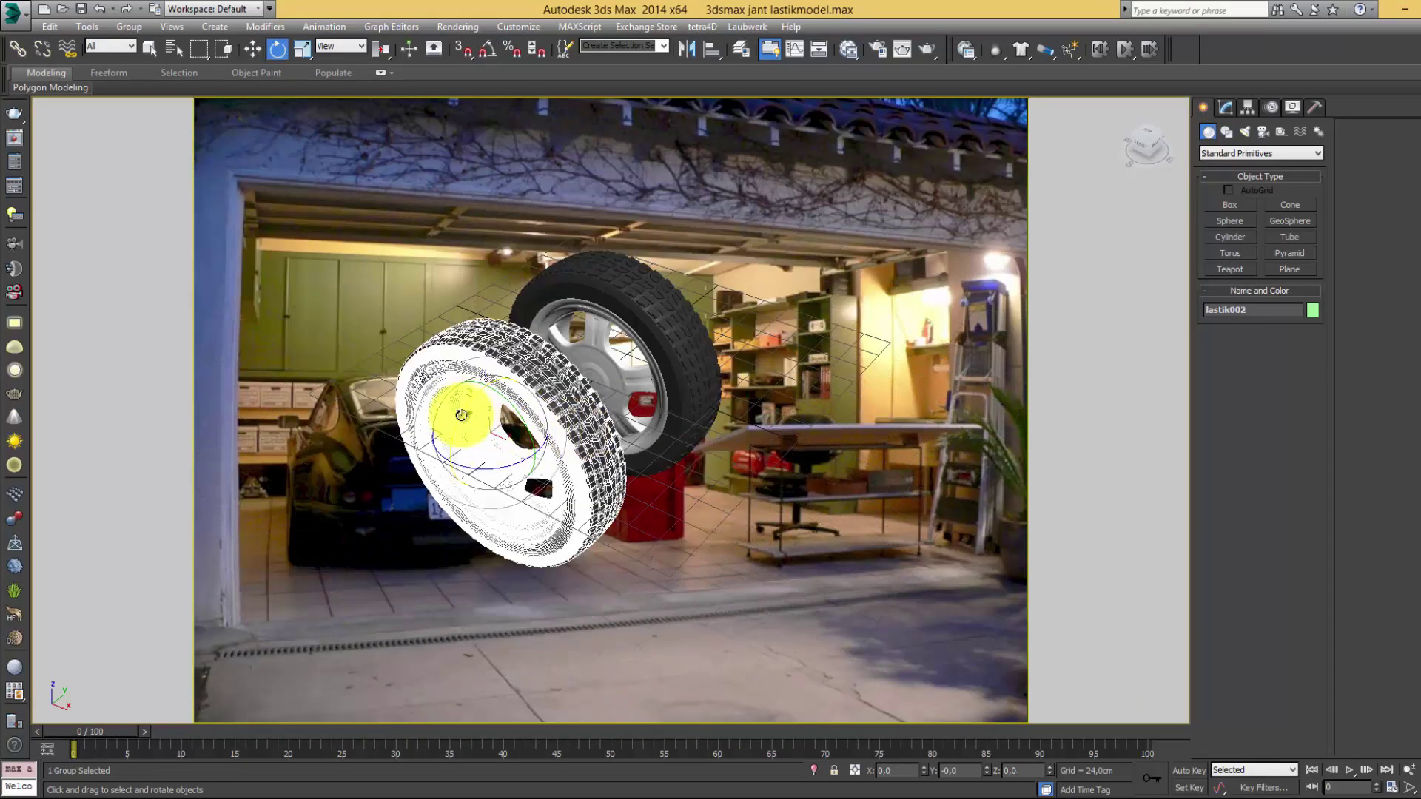
pyautogui.click(483, 50)
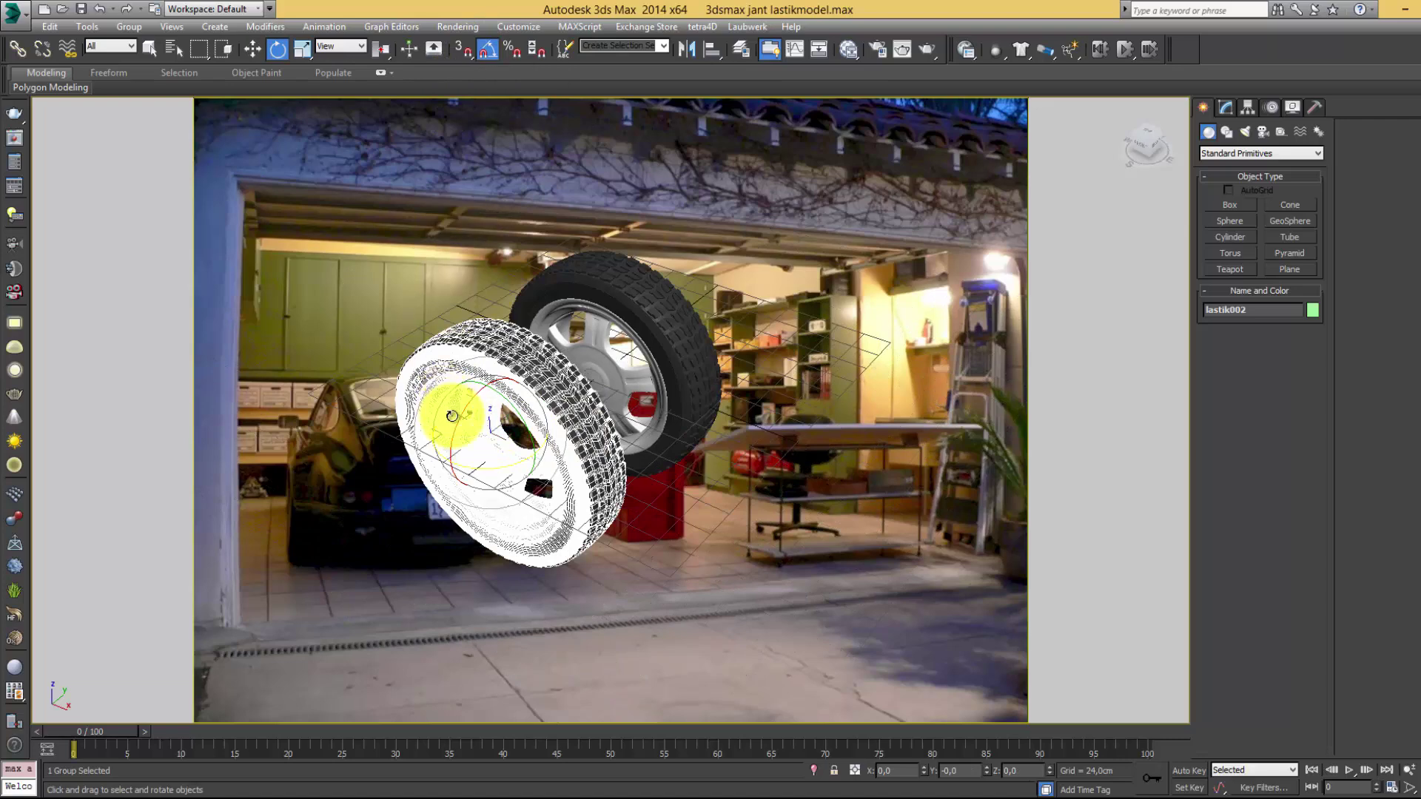
pyautogui.moveTo(488, 415)
pyautogui.mouseDown()
pyautogui.moveTo(490, 386)
pyautogui.moveTo(516, 368)
pyautogui.mouseUp()
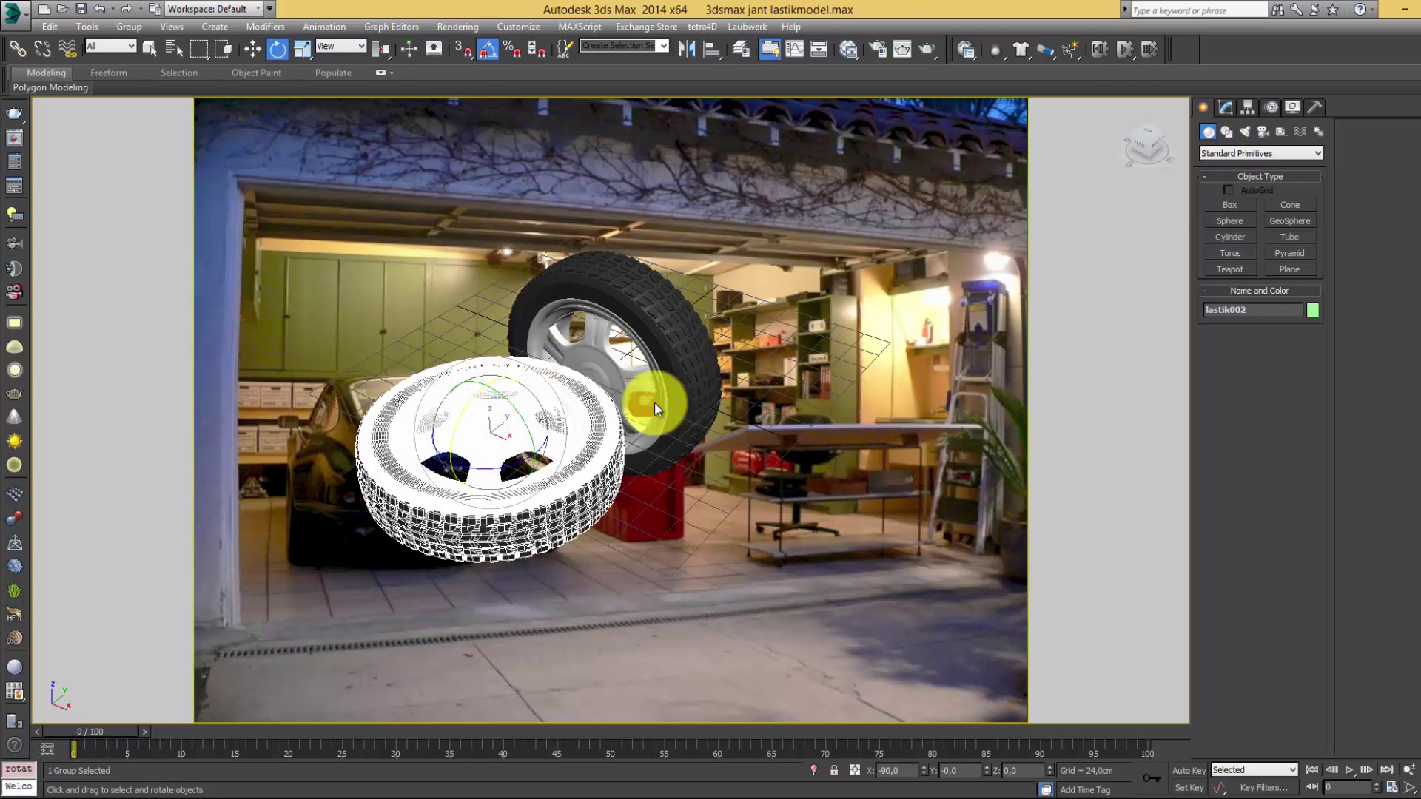
pyautogui.press('l')
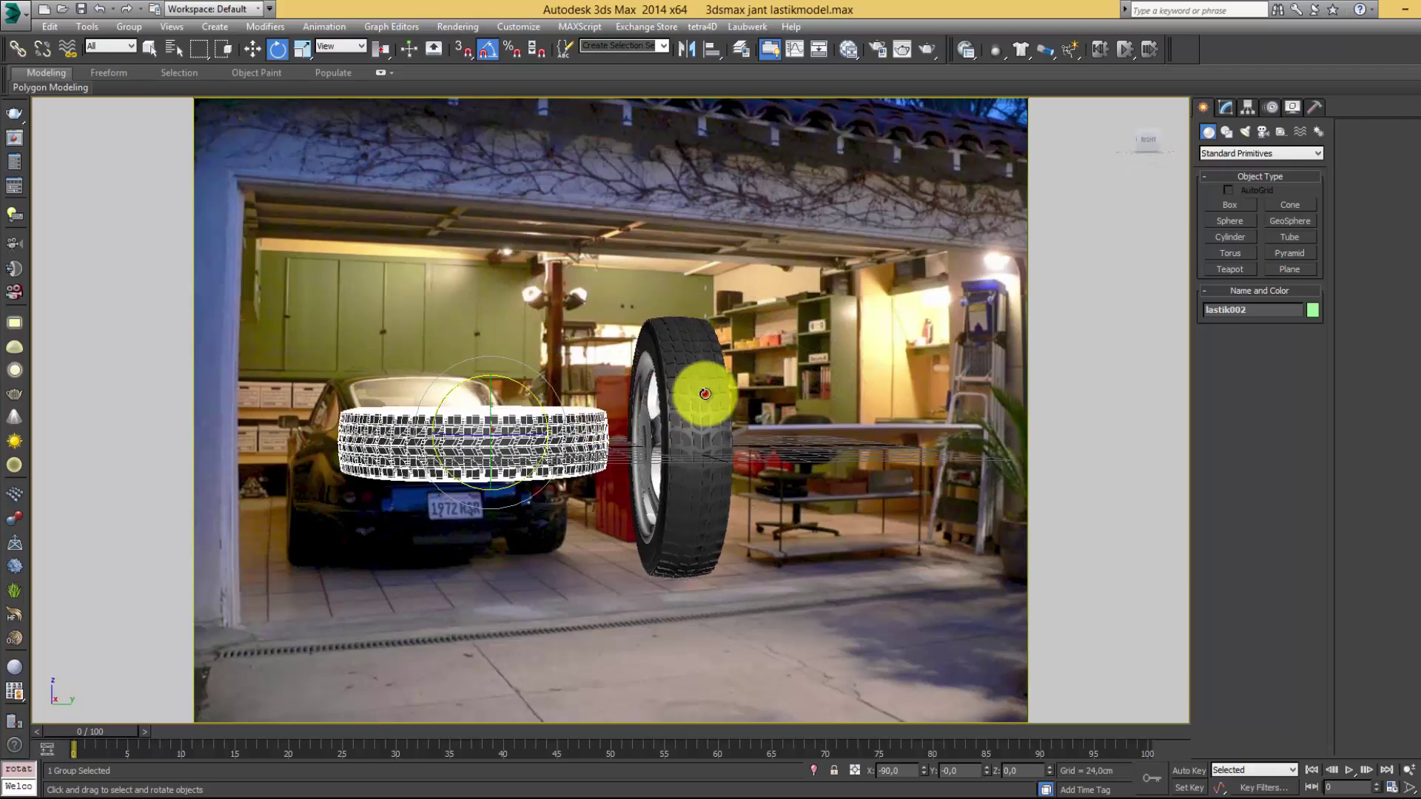
pyautogui.click(704, 394)
pyautogui.keyDown('alt'); pyautogui.moveTo(603, 444); pyautogui.dragTo(635, 460, button='middle'); pyautogui.keyUp('alt')
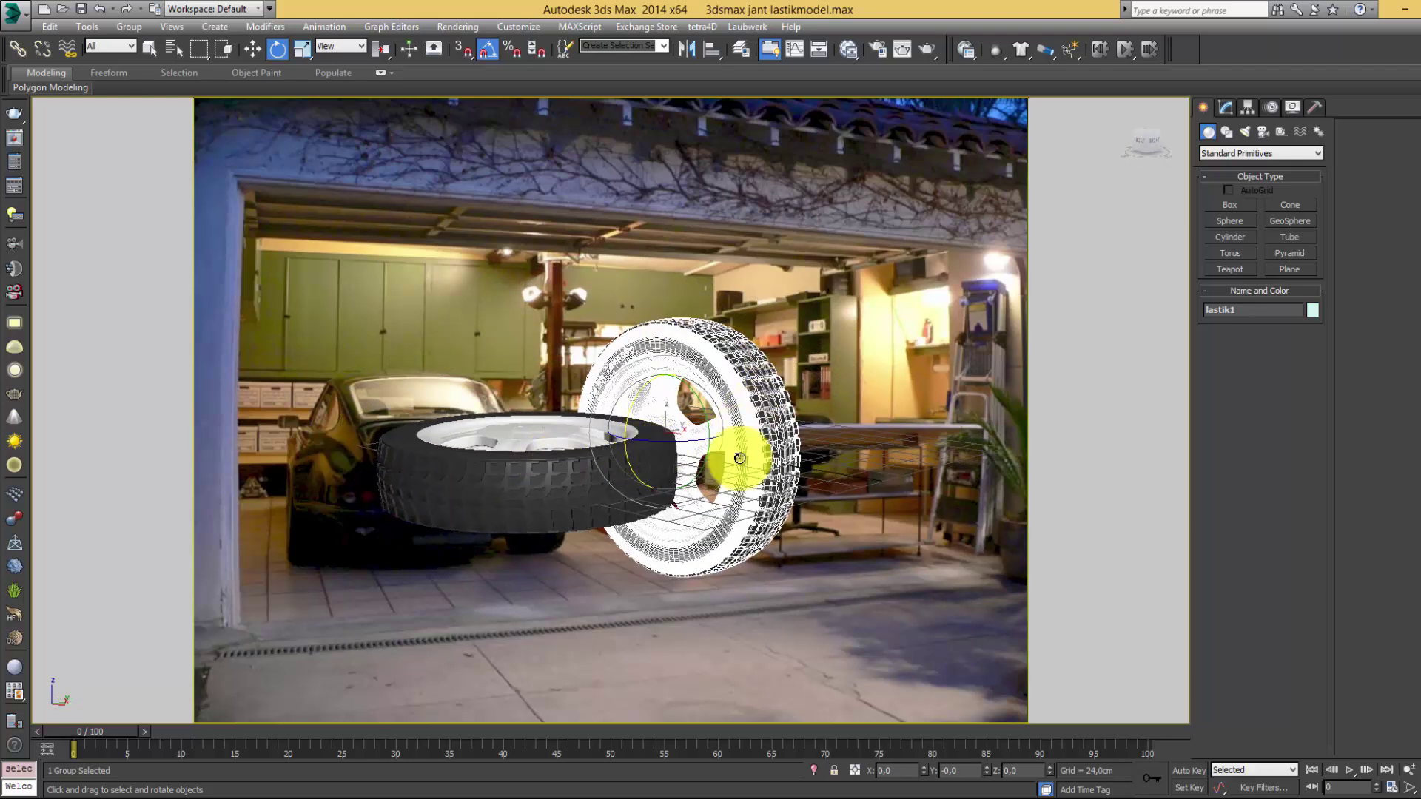
pyautogui.keyDown('alt'); pyautogui.moveTo(739, 458); pyautogui.dragTo(770, 451, button='middle'); pyautogui.keyUp('alt')
pyautogui.click(1290, 269)
# - Draw a floor plane under the wheels sized 500 x 500 cm with 1 x 1 segments
pyautogui.keyDown('alt'); pyautogui.moveTo(863, 415); pyautogui.dragTo(848, 380, button='middle'); pyautogui.keyUp('alt')
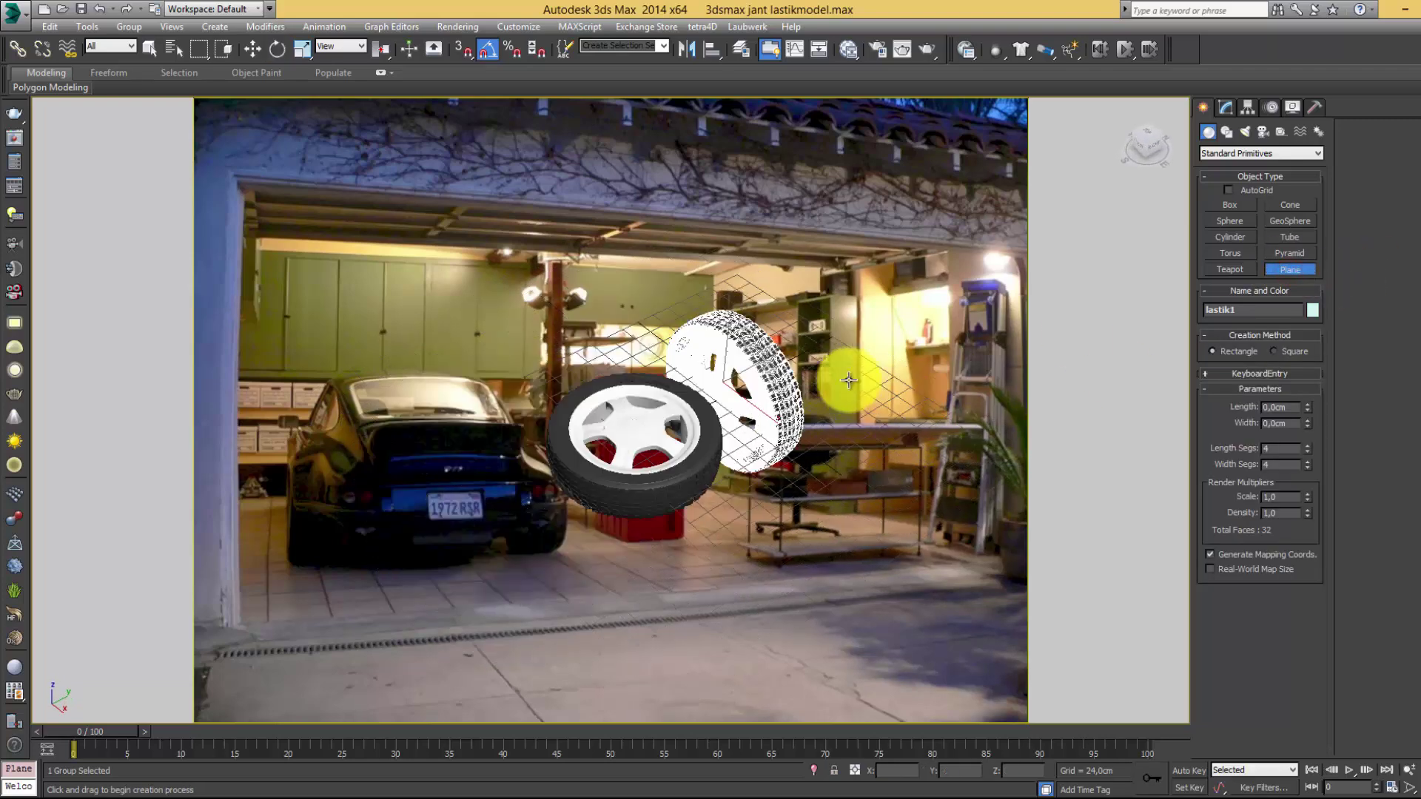
pyautogui.moveTo(739, 217); pyautogui.dragTo(681, 783)
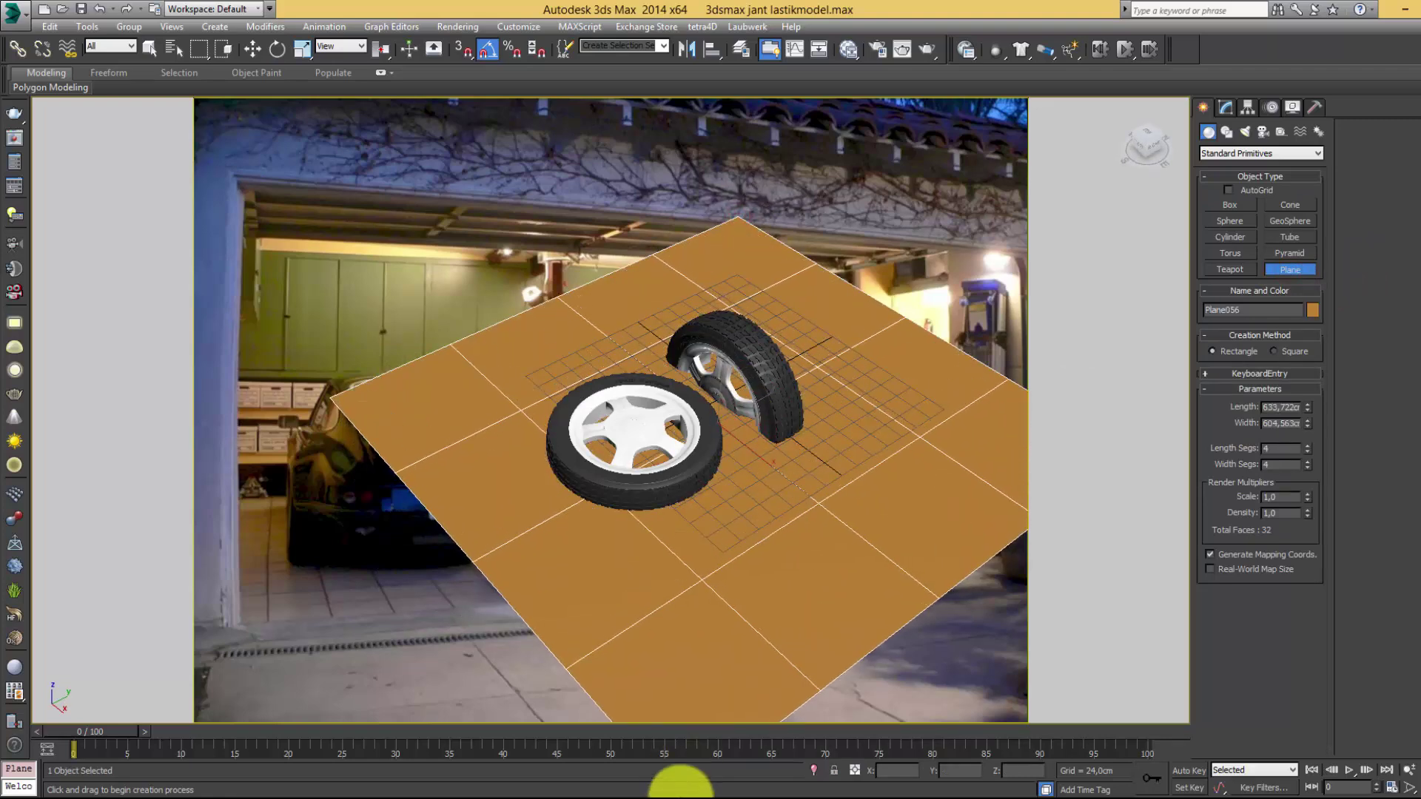
pyautogui.press('e')
pyautogui.moveTo(748, 602)
pyautogui.keyDown('alt'); pyautogui.mouseDown(button='middle')
pyautogui.moveTo(748, 524)
pyautogui.moveTo(1011, 374)
pyautogui.mouseUp(button='middle'); pyautogui.keyUp('alt')
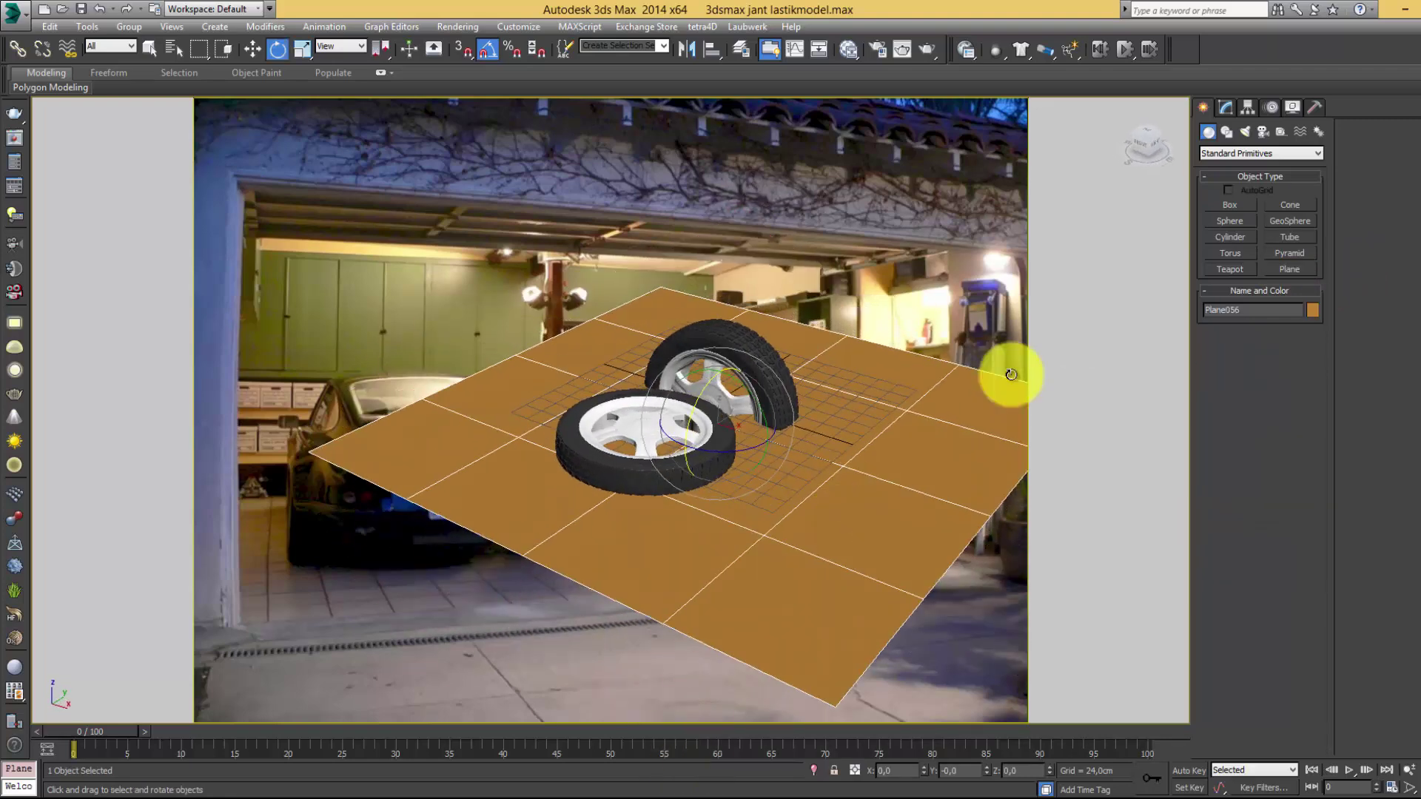
pyautogui.click(1226, 105)
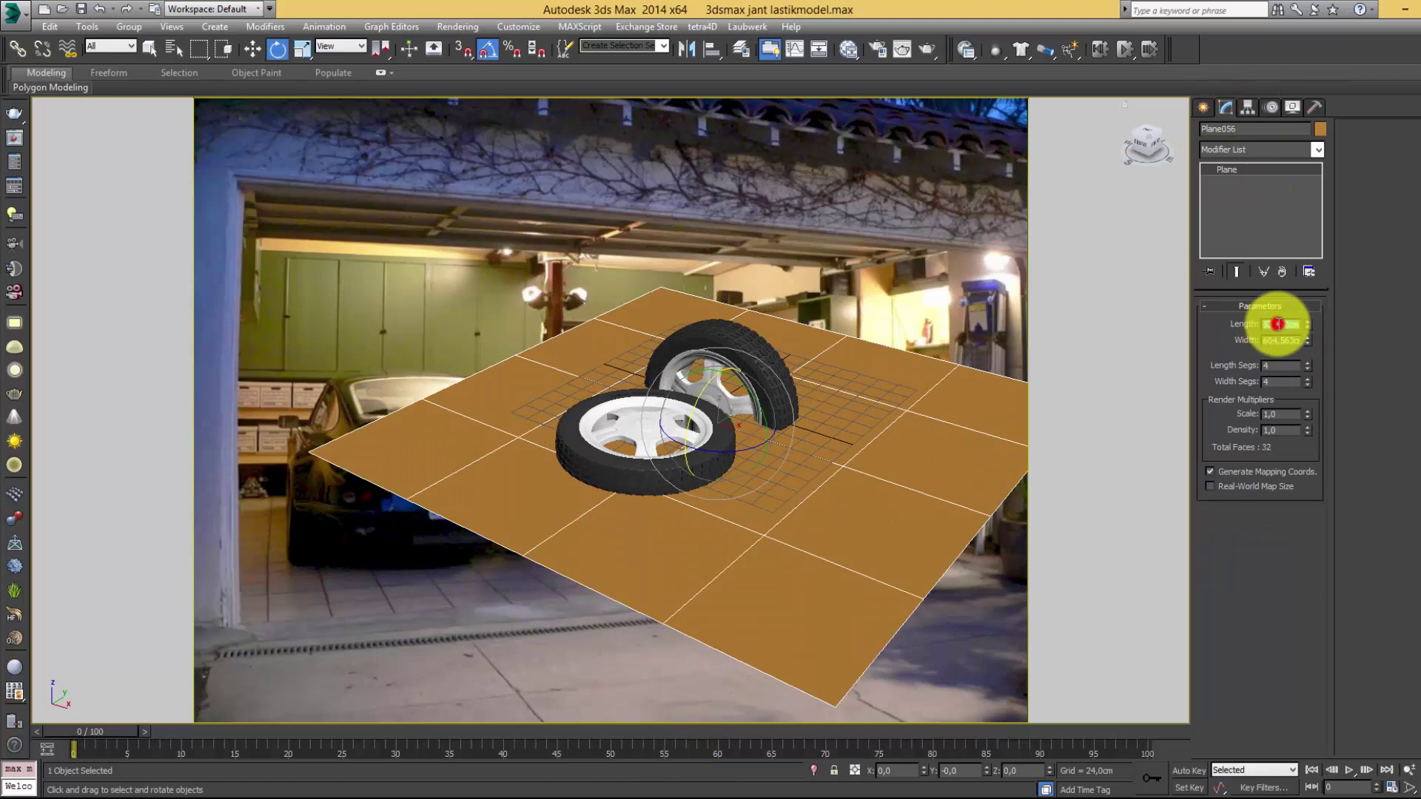
pyautogui.press('Tab')
pyautogui.write('500')
pyautogui.press('Return')
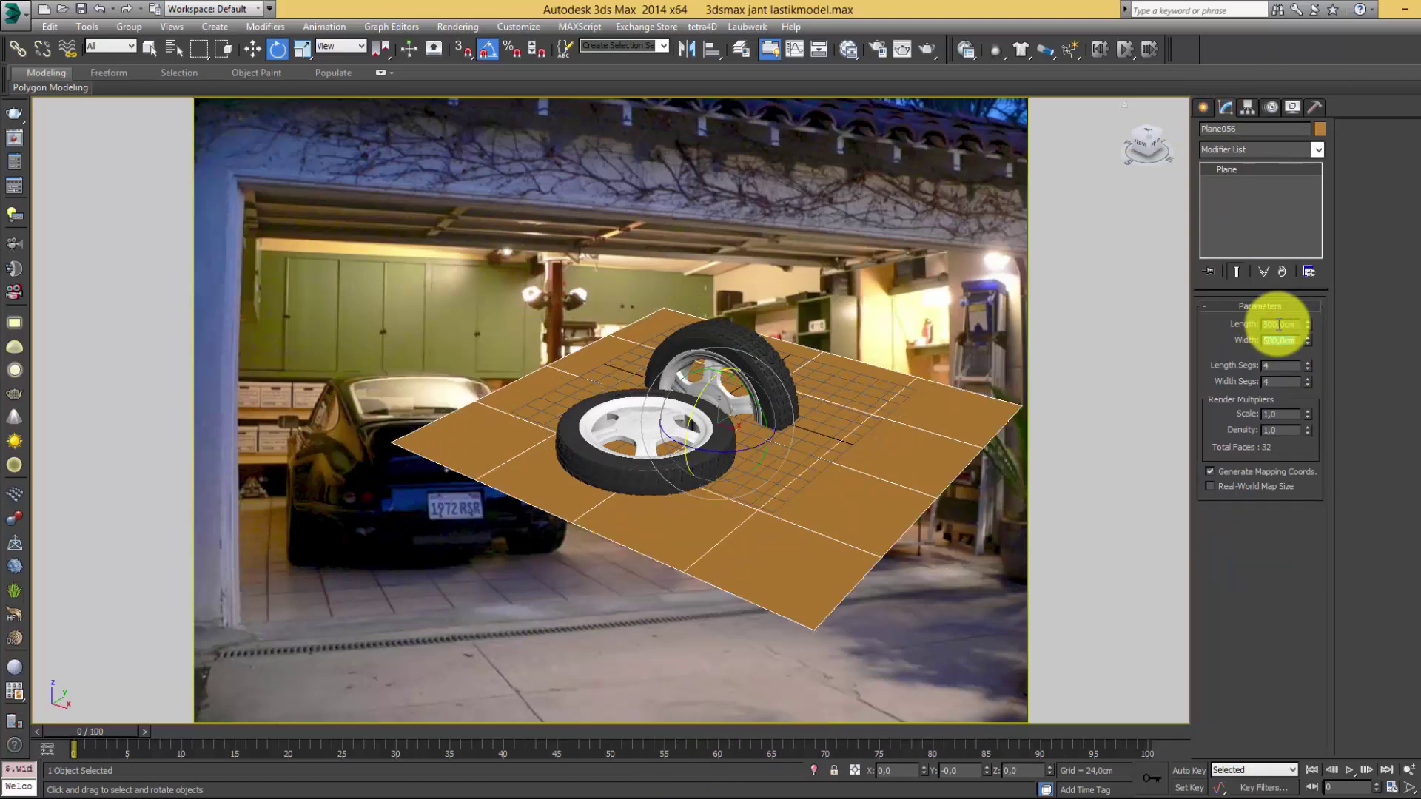
pyautogui.moveTo(825, 428)
pyautogui.keyDown('alt'); pyautogui.mouseDown(button='middle')
pyautogui.moveTo(739, 447)
pyautogui.moveTo(1066, 382)
pyautogui.mouseUp(button='middle'); pyautogui.keyUp('alt')
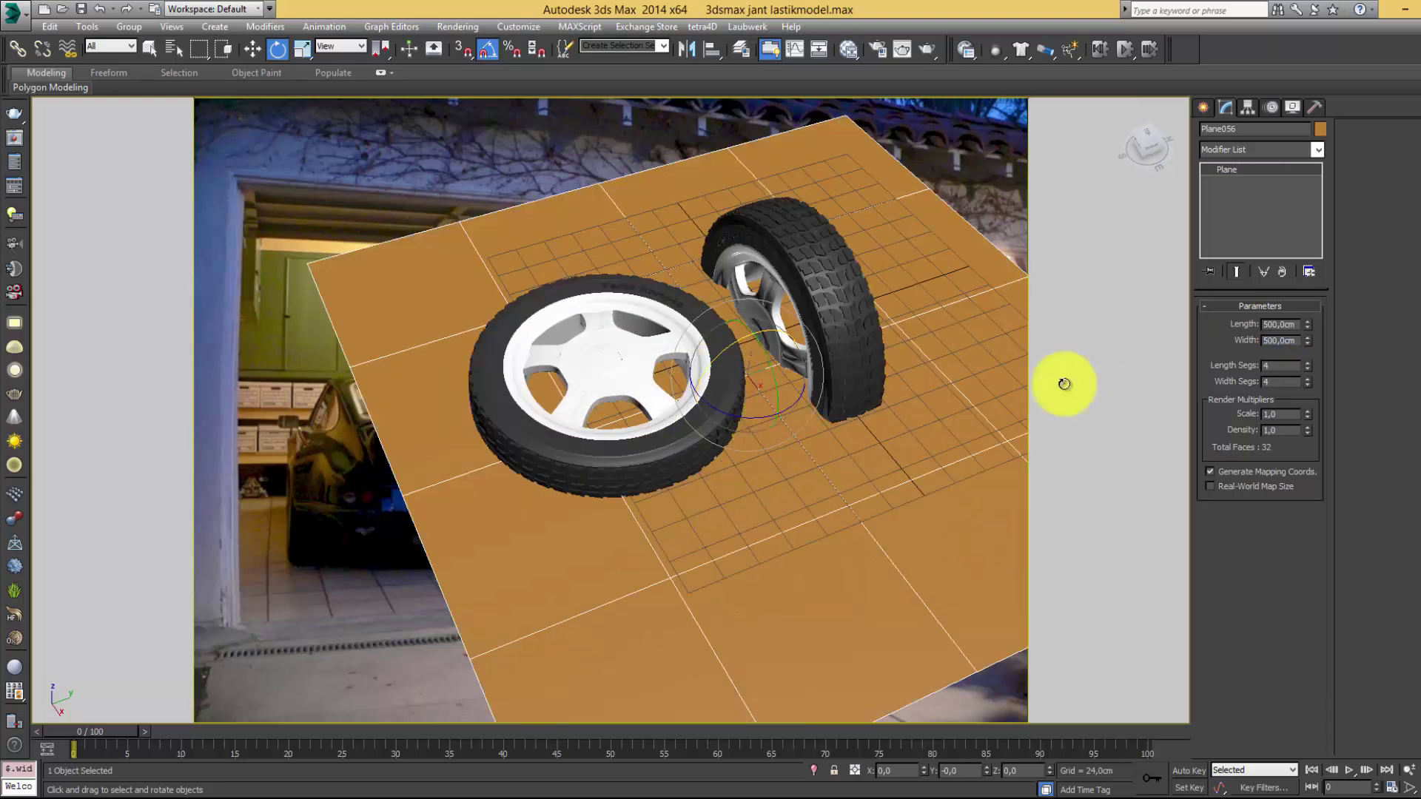
pyautogui.write('1')
pyautogui.press('Tab')
pyautogui.write('1')
pyautogui.press('Return')
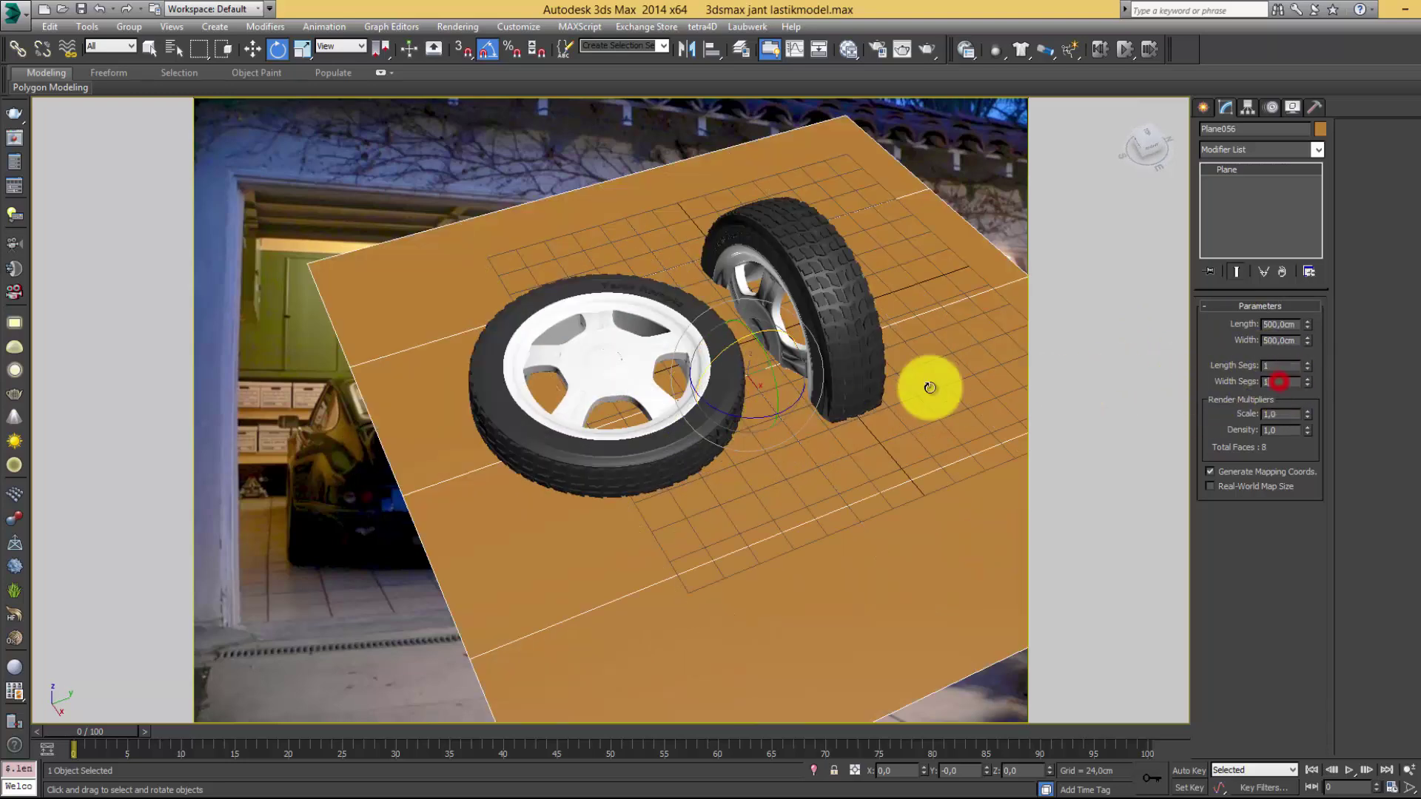
pyautogui.scroll(-3, 825, 412)
# - Zero the plane's X and Y position so it sits centred at the world origin
pyautogui.press('w')
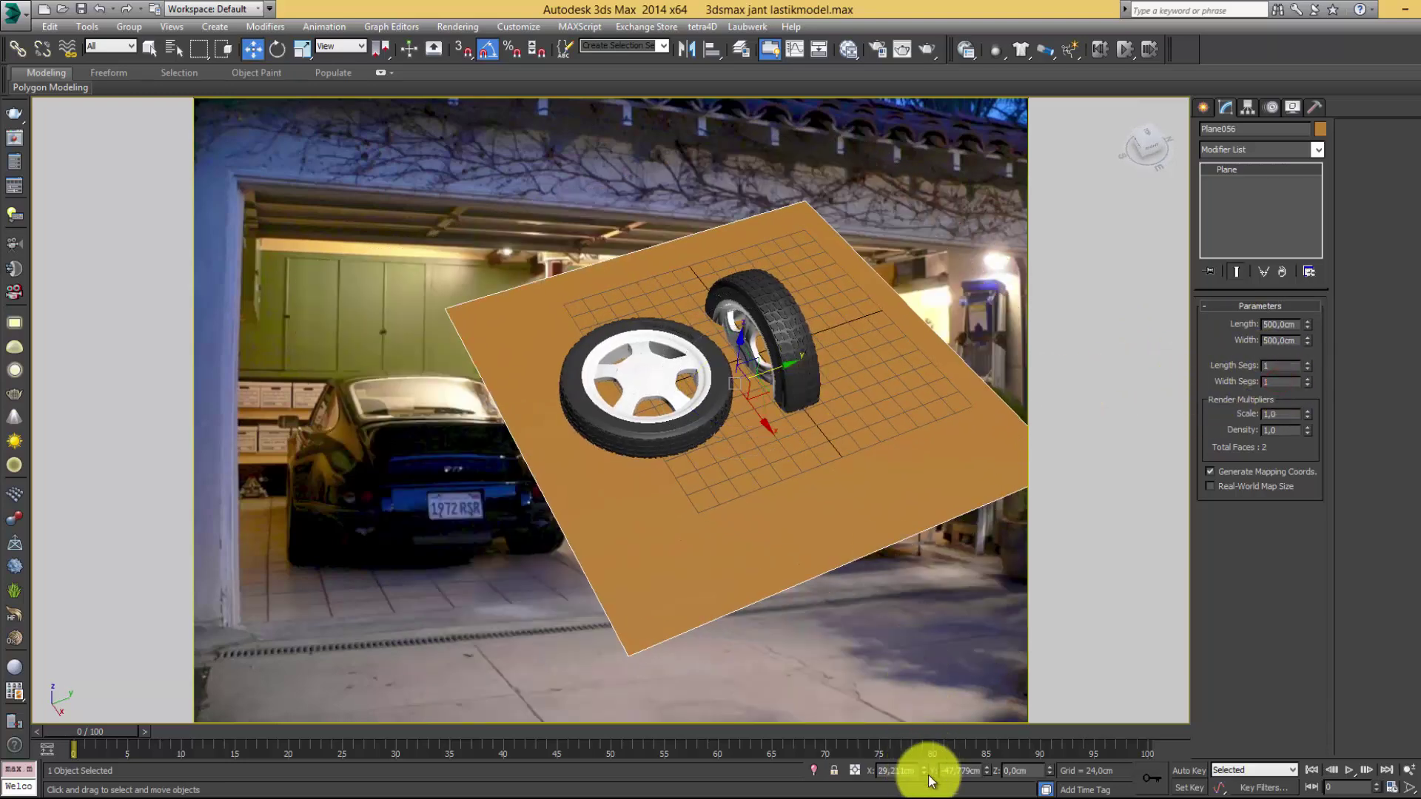
pyautogui.rightClick(927, 774)
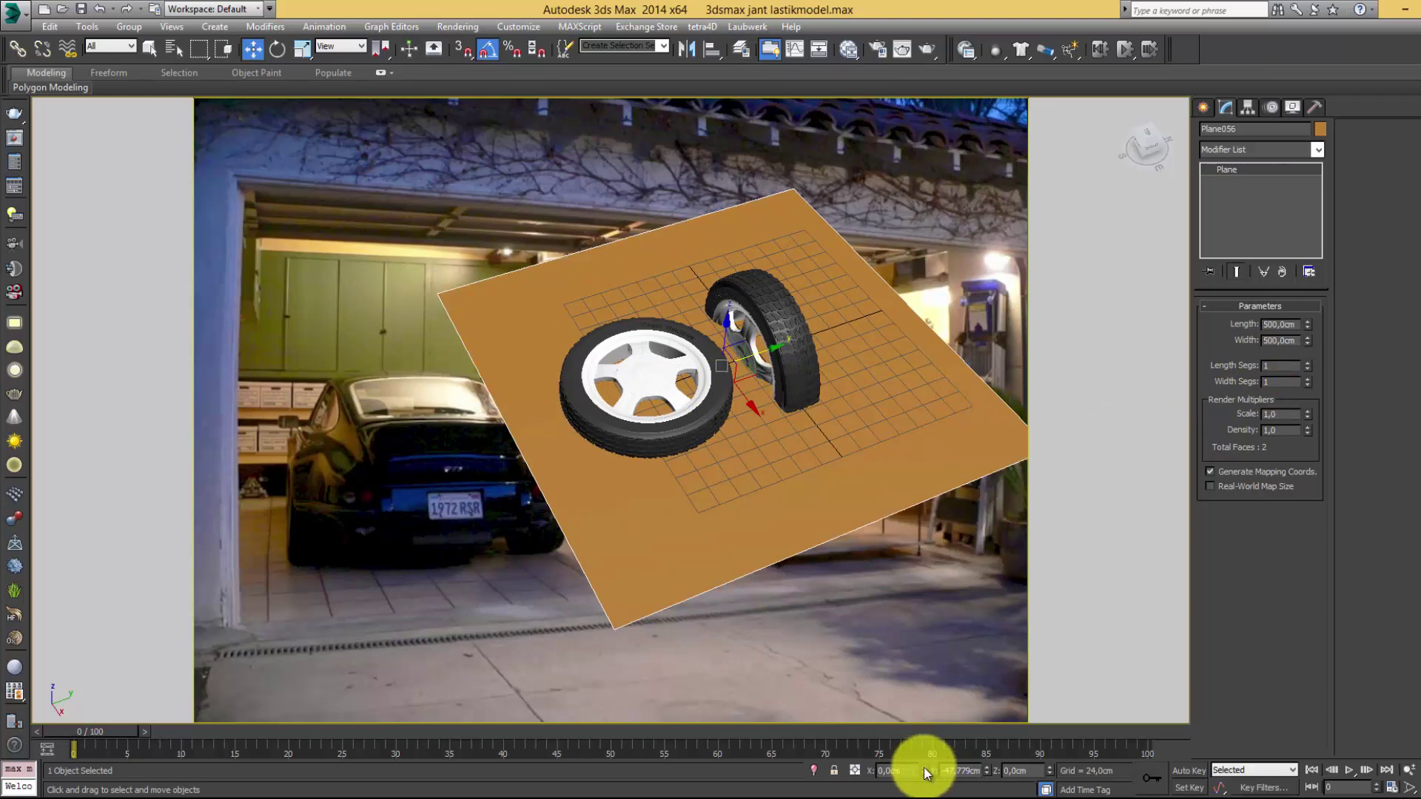
pyautogui.rightClick(986, 770)
pyautogui.click(735, 459)
pyautogui.moveTo(734, 459)
pyautogui.keyDown('alt'); pyautogui.mouseDown(button='middle')
pyautogui.moveTo(659, 444)
pyautogui.moveTo(673, 374)
pyautogui.moveTo(727, 291)
pyautogui.mouseUp(button='middle'); pyautogui.keyUp('alt')
# - Align lastik1's Z minimum to the floor plane so the standing tire rests on it
pyautogui.click(727, 290)
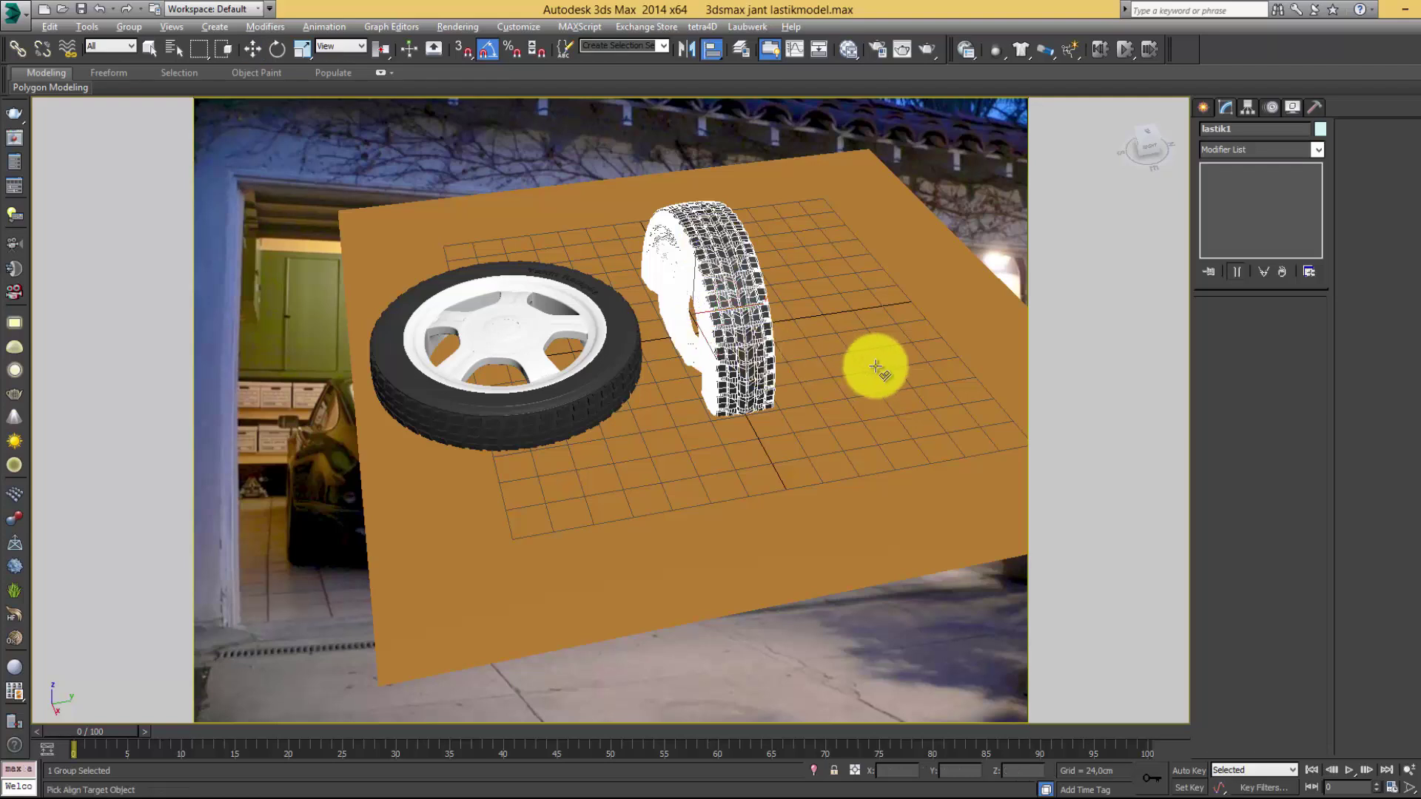
pyautogui.click(712, 49)
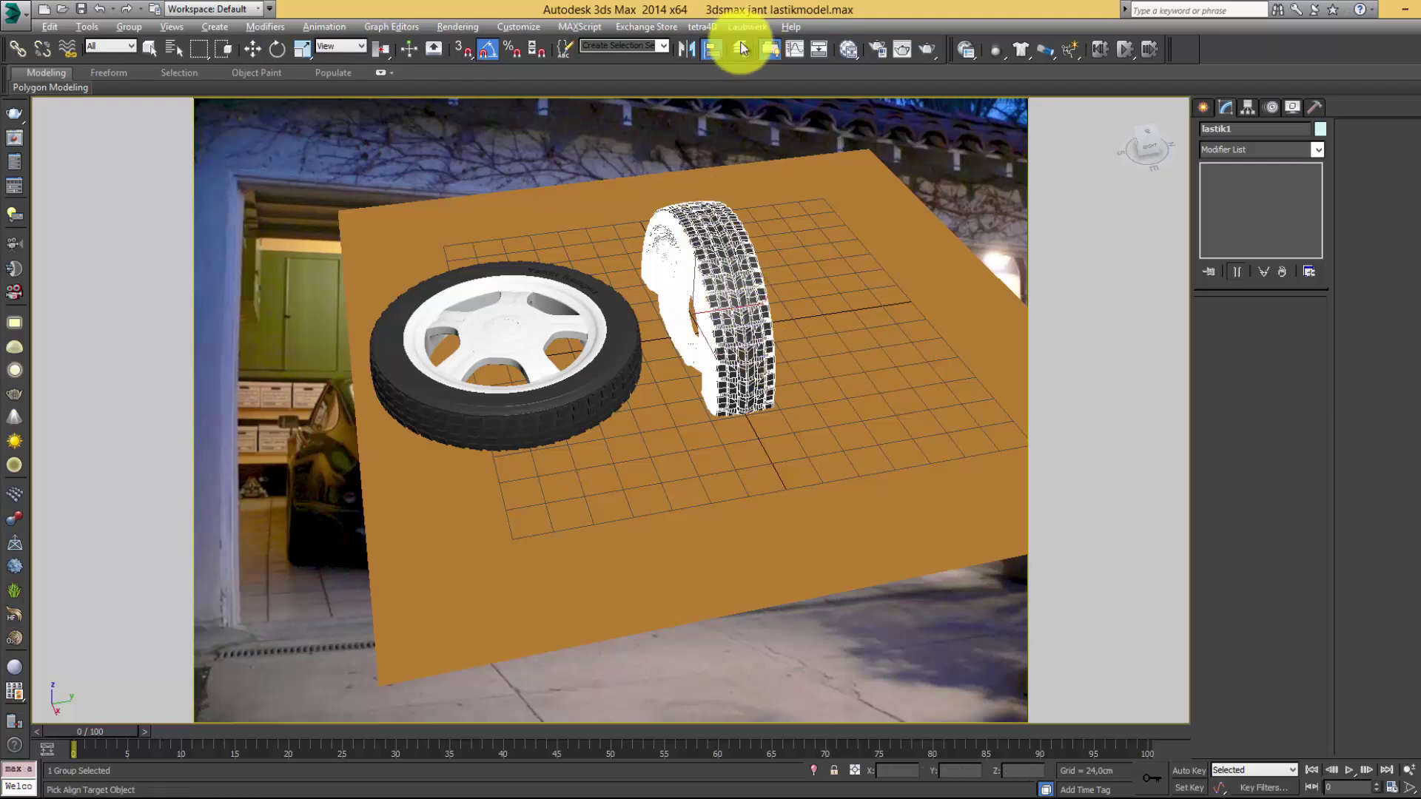
pyautogui.click(897, 290)
pyautogui.moveTo(750, 262)
pyautogui.mouseDown()
pyautogui.moveTo(1082, 175)
pyautogui.moveTo(1113, 153)
pyautogui.mouseUp()
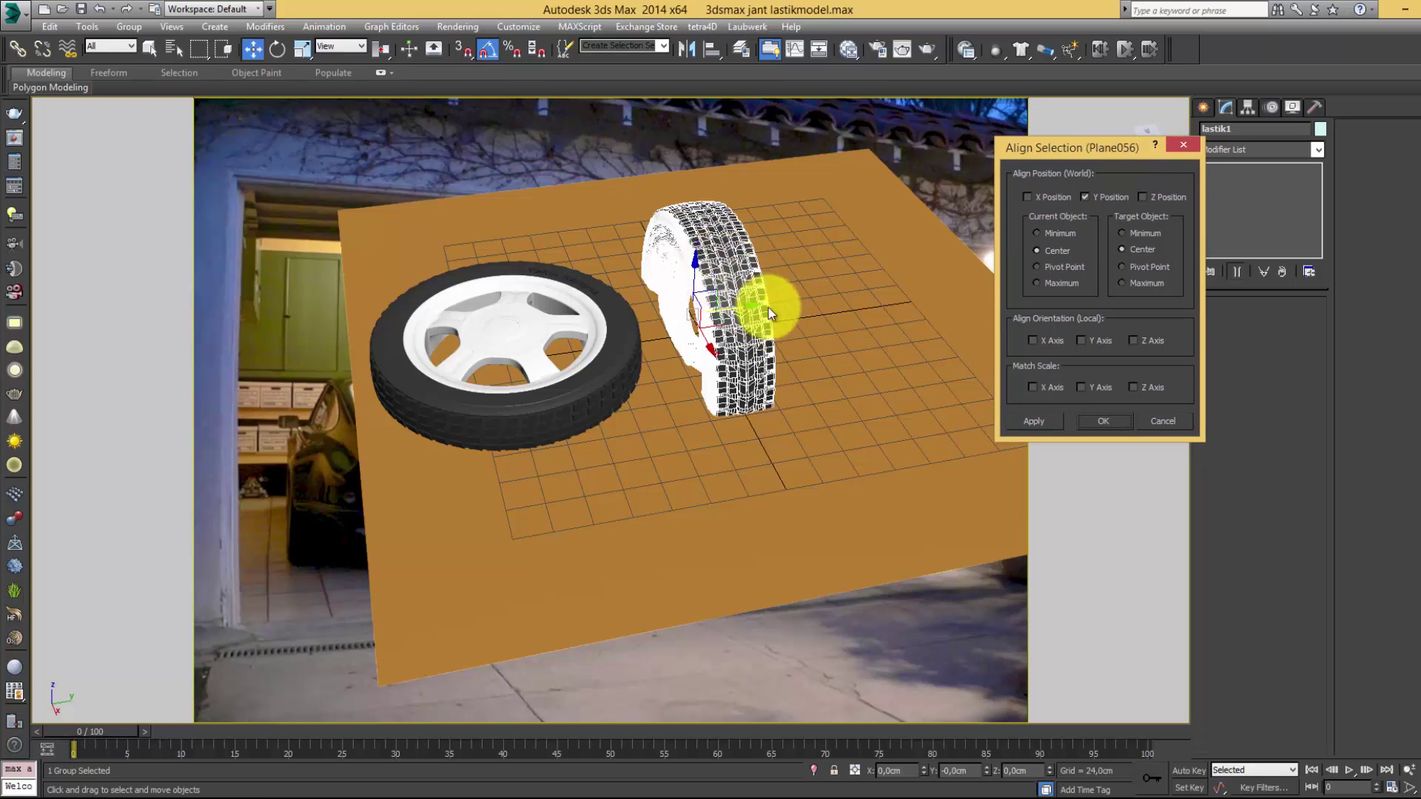
pyautogui.click(1108, 197)
pyautogui.click(1153, 198)
pyautogui.click(1072, 234)
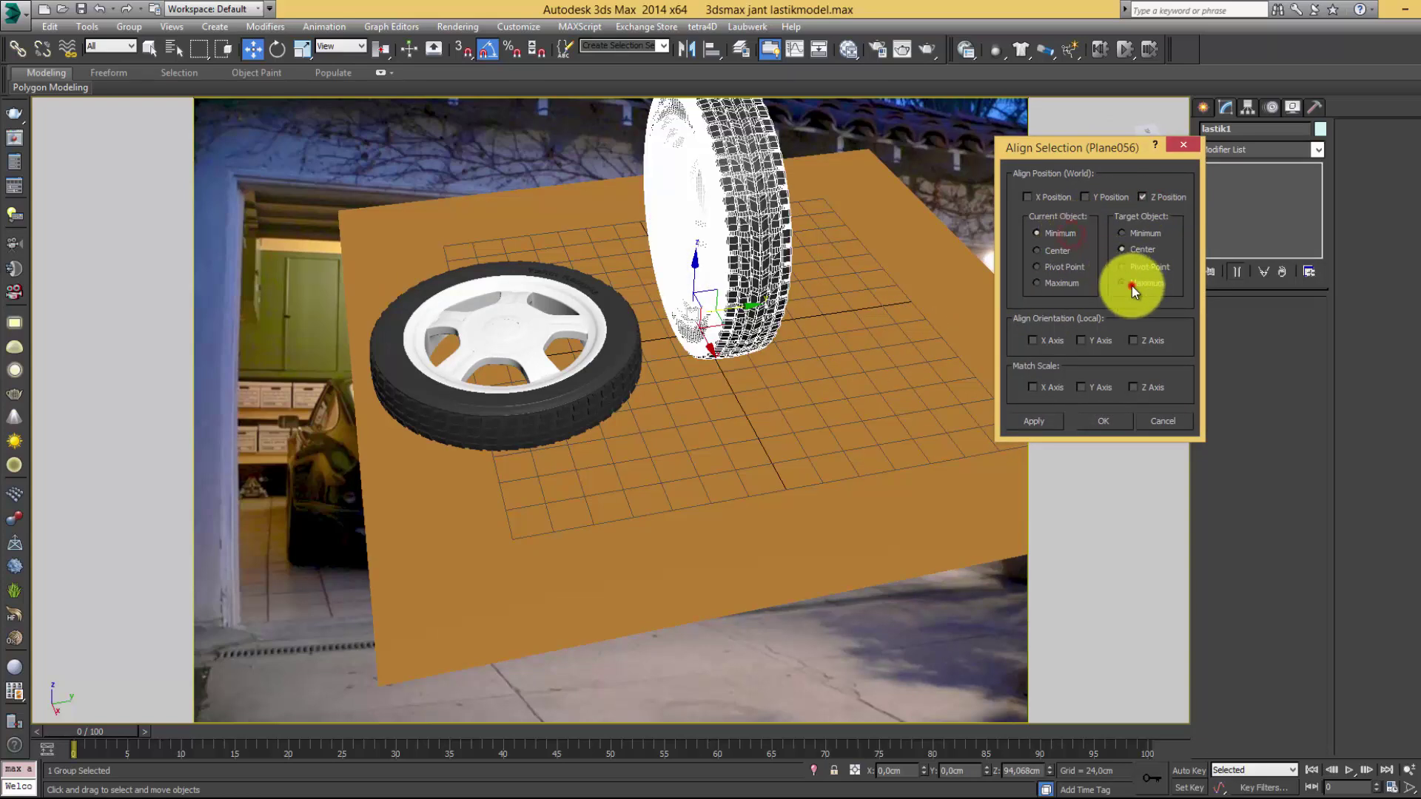
pyautogui.click(1103, 421)
pyautogui.moveTo(777, 380)
pyautogui.keyDown('alt'); pyautogui.mouseDown(button='middle')
pyautogui.moveTo(792, 349)
pyautogui.moveTo(773, 378)
pyautogui.mouseUp(button='middle'); pyautogui.keyUp('alt')
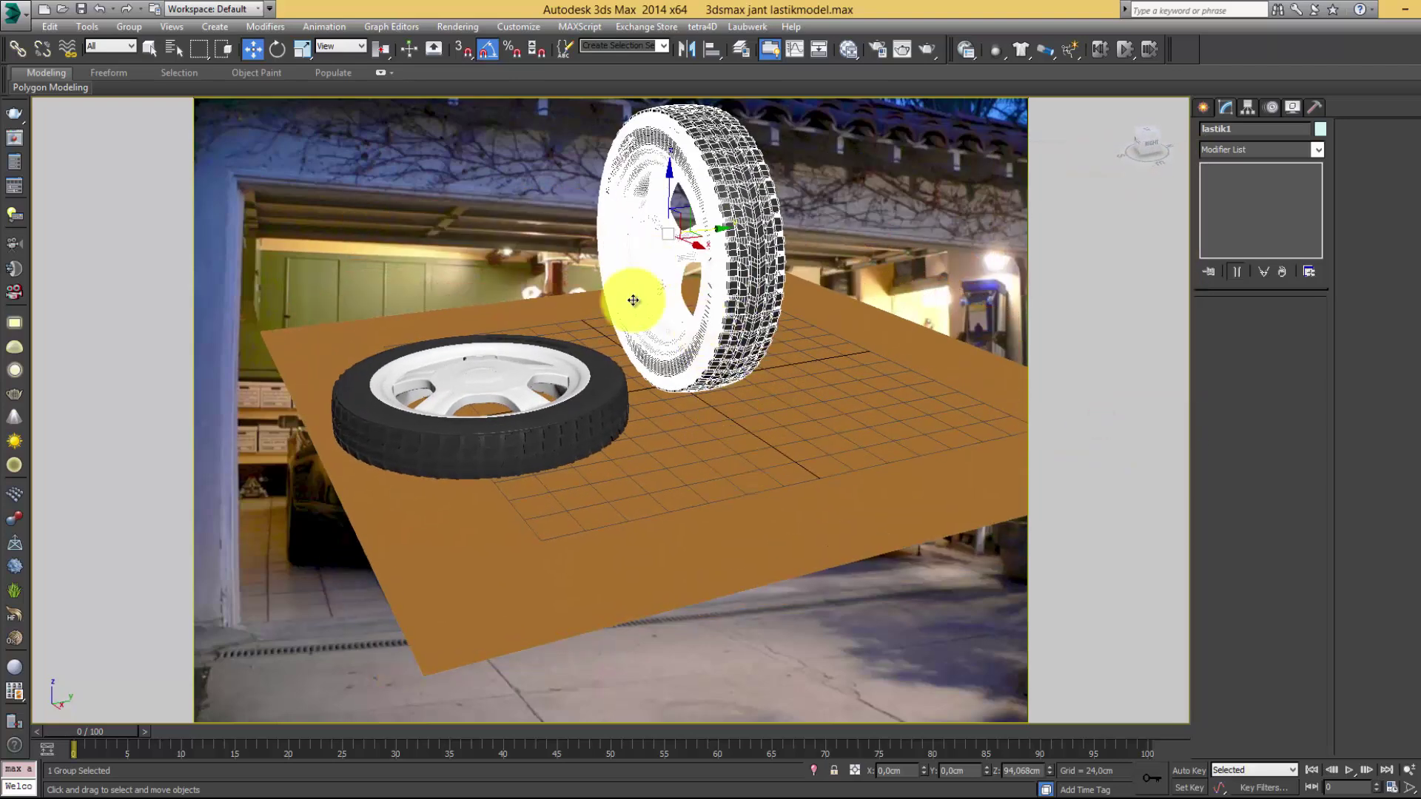
pyautogui.keyDown('alt'); pyautogui.moveTo(730, 403); pyautogui.dragTo(673, 396, button='middle'); pyautogui.keyUp('alt')
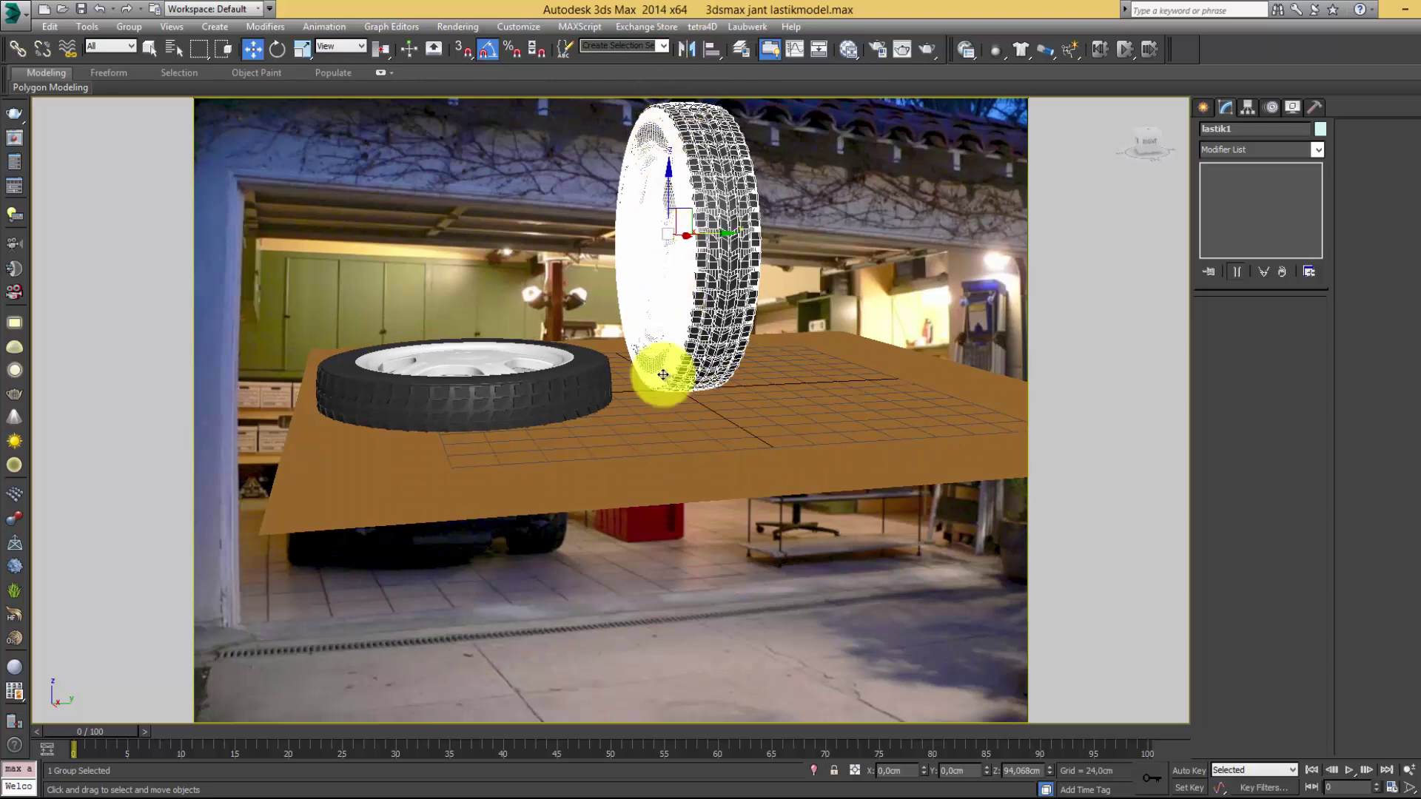
pyautogui.keyDown('alt'); pyautogui.moveTo(704, 387); pyautogui.dragTo(762, 400, button='middle'); pyautogui.keyUp('alt')
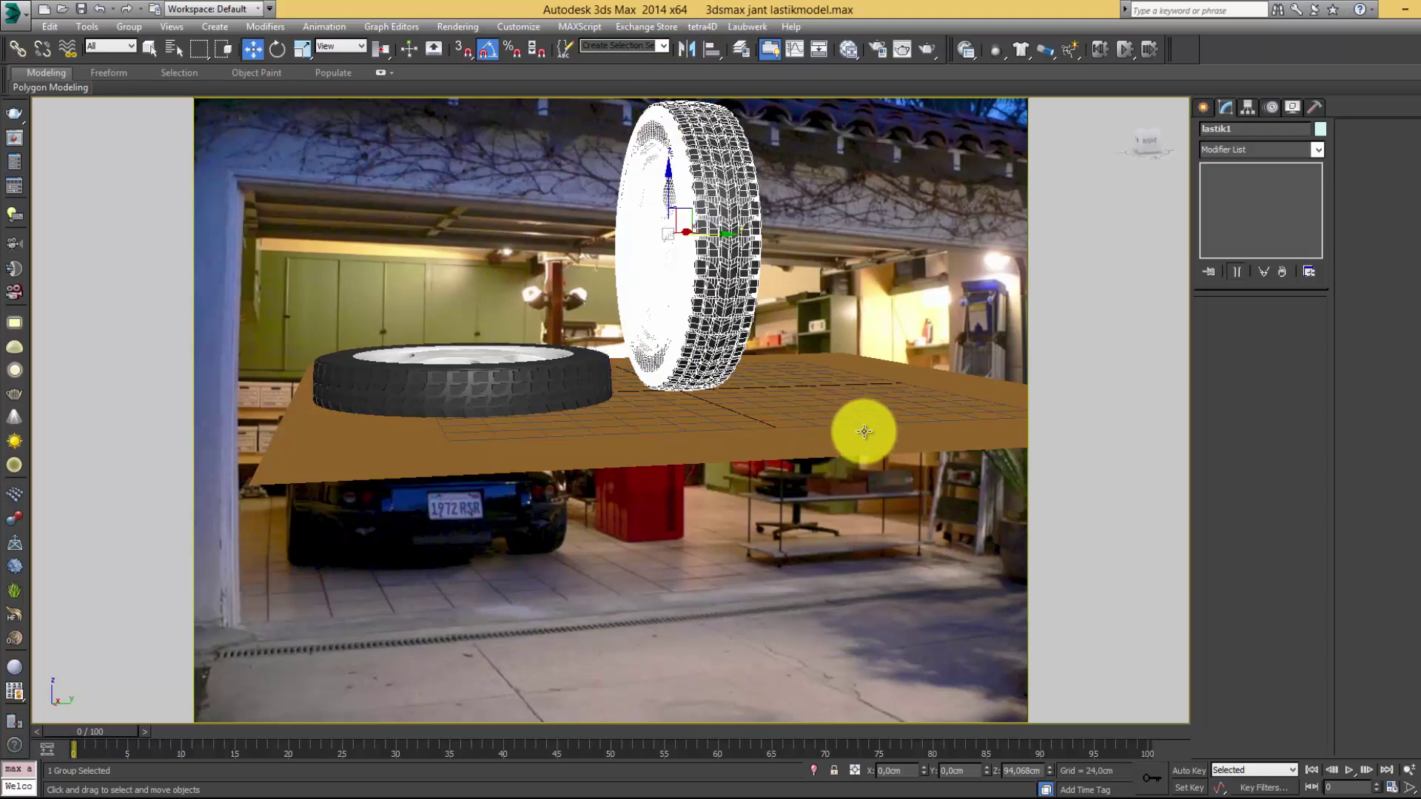
pyautogui.moveTo(871, 400)
pyautogui.keyDown('alt'); pyautogui.mouseDown(button='middle')
pyautogui.moveTo(818, 400)
pyautogui.moveTo(677, 282)
pyautogui.mouseUp(button='middle'); pyautogui.keyUp('alt')
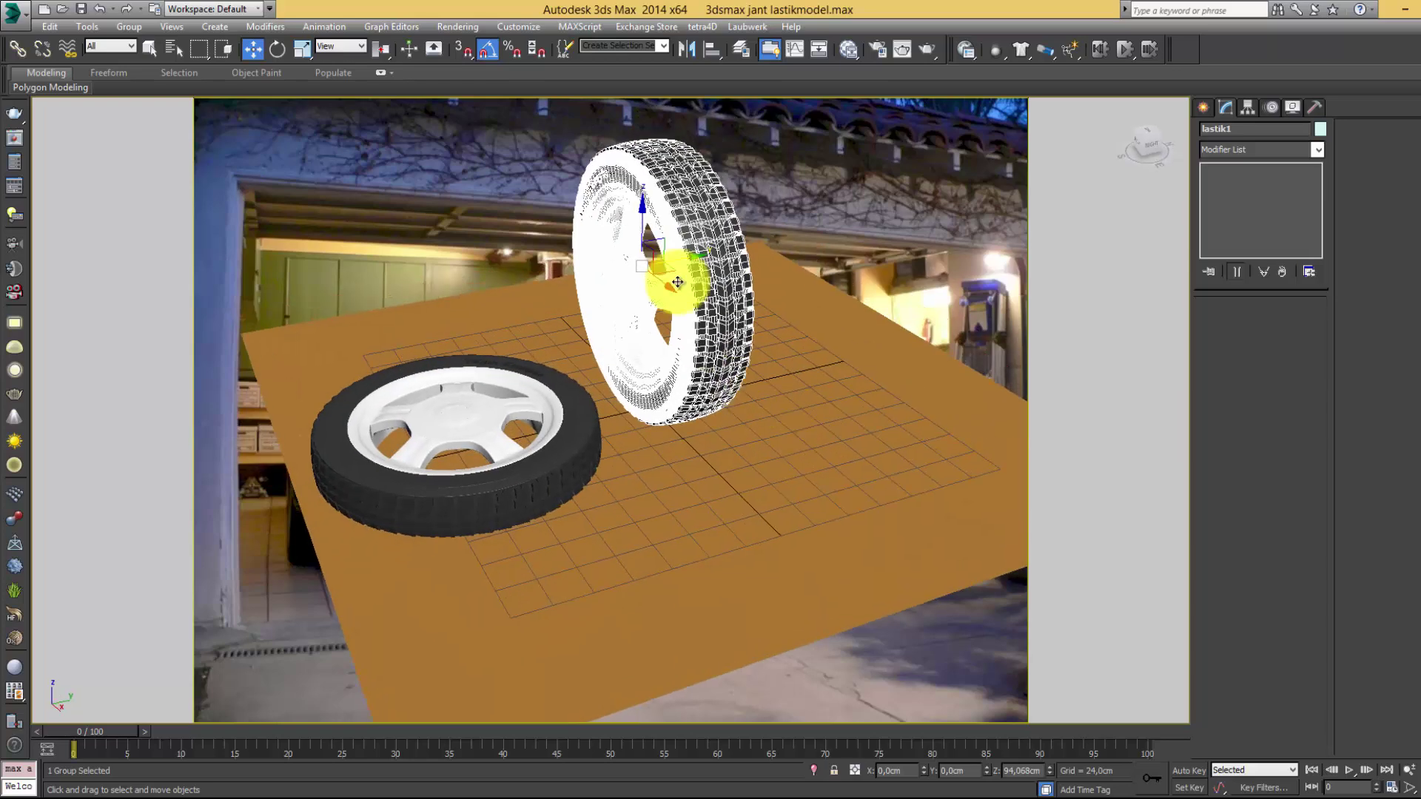
pyautogui.moveTo(674, 268); pyautogui.dragTo(800, 231)
# - Align the flat lastik002 tire to the floor plane and slide it to the right
pyautogui.click(480, 419)
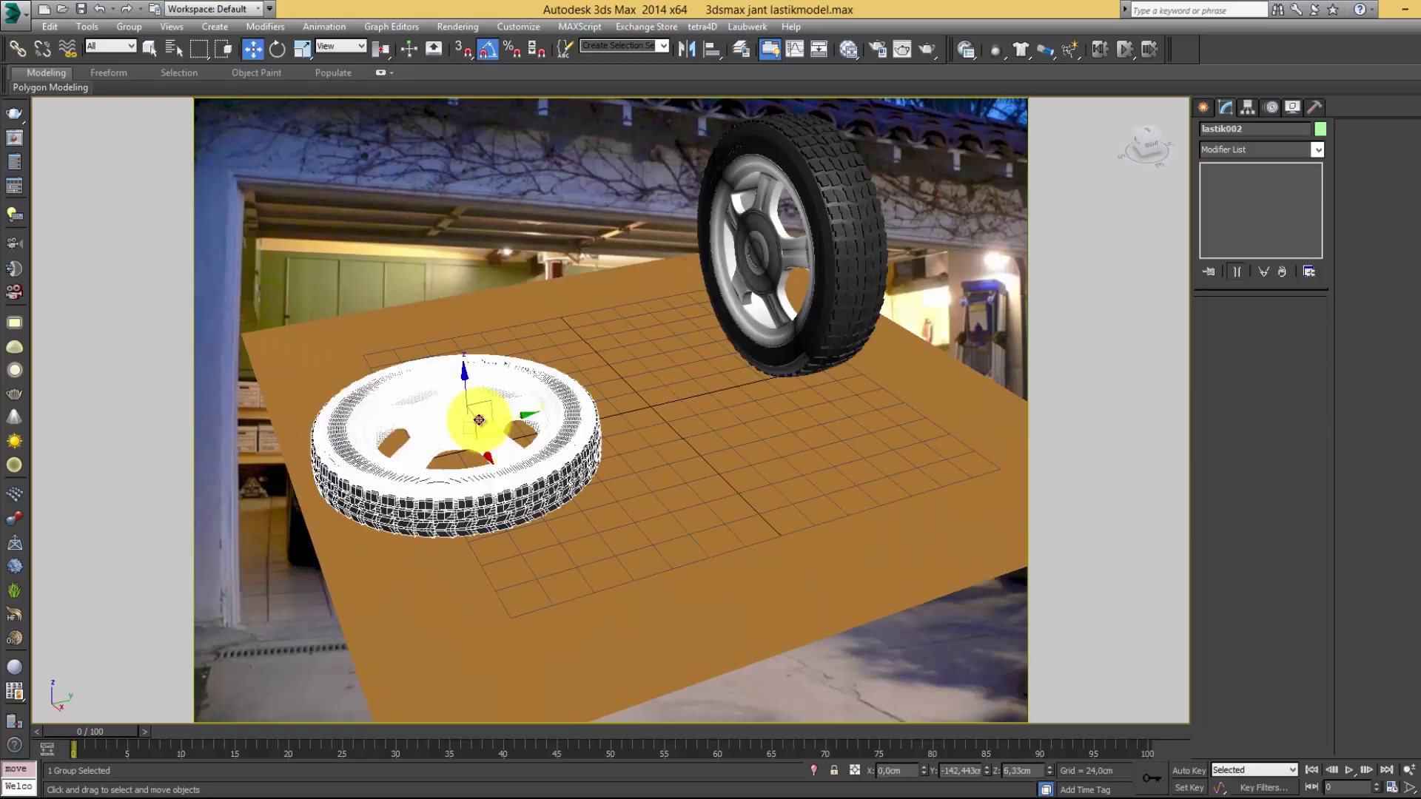
pyautogui.hotkey('alt', 'a')
pyautogui.click(654, 469)
pyautogui.click(1112, 422)
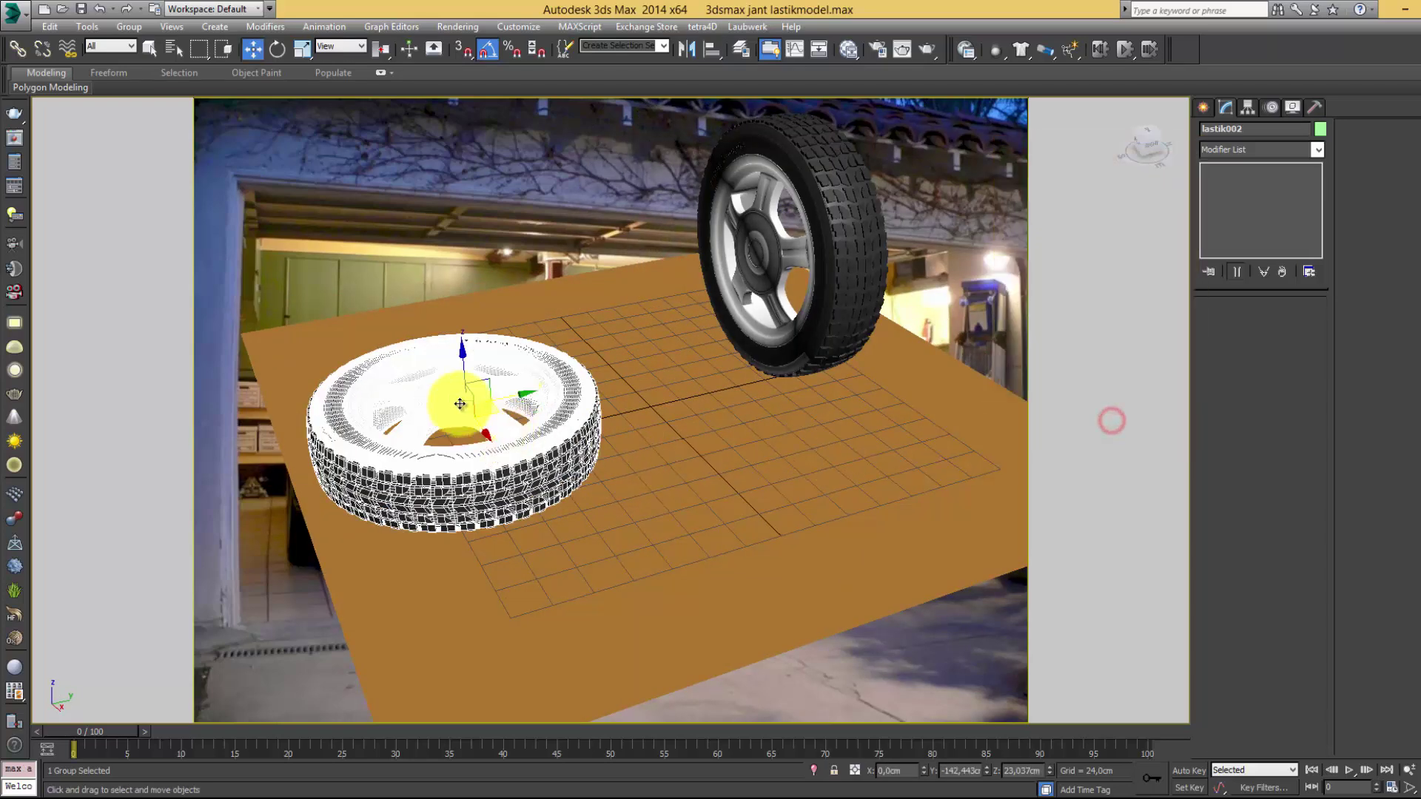
pyautogui.moveTo(493, 413)
pyautogui.mouseDown()
pyautogui.moveTo(610, 344)
pyautogui.moveTo(651, 387)
pyautogui.mouseUp()
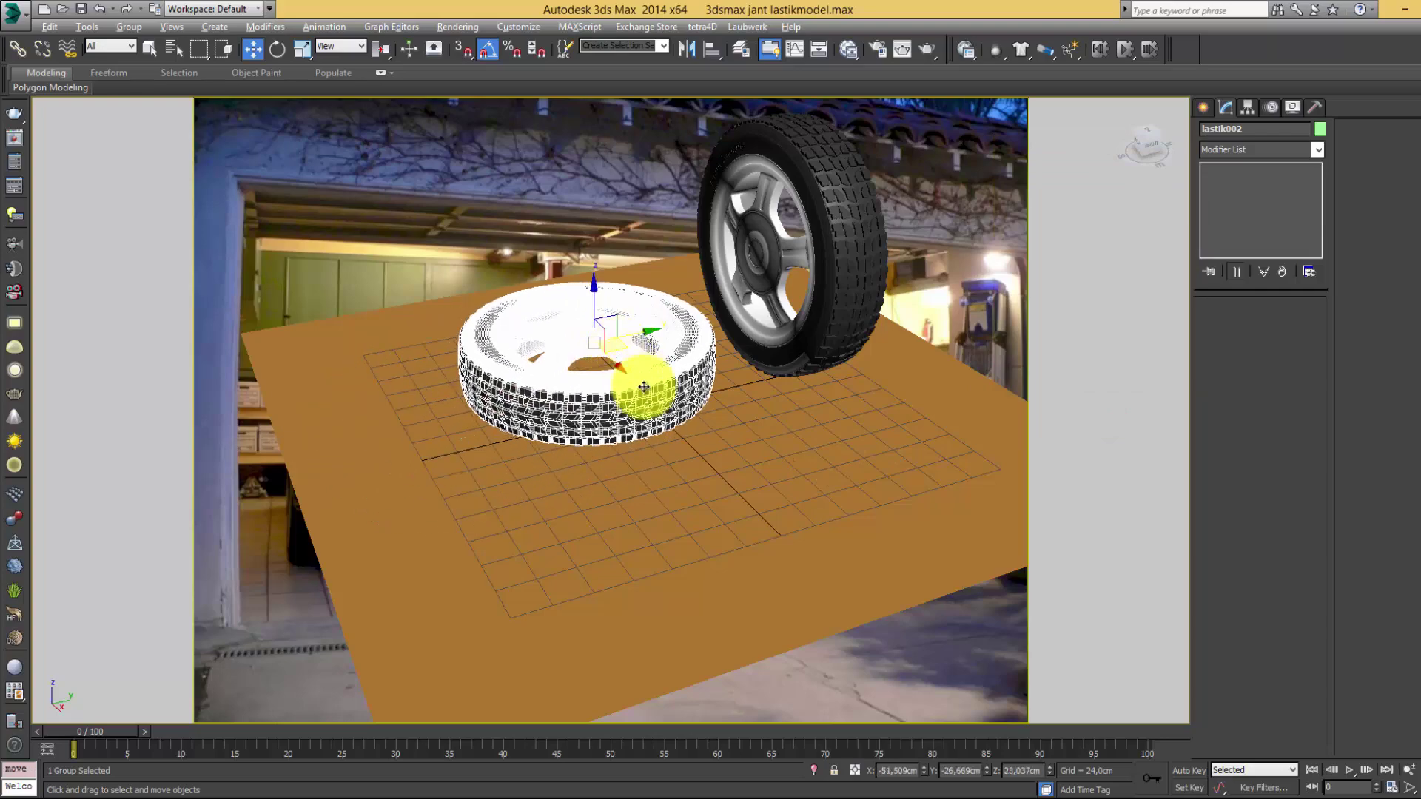
pyautogui.moveTo(651, 387)
pyautogui.keyDown('alt'); pyautogui.mouseDown(button='middle')
pyautogui.moveTo(697, 490)
pyautogui.moveTo(676, 422)
pyautogui.moveTo(742, 396)
pyautogui.moveTo(784, 279)
pyautogui.mouseUp(button='middle'); pyautogui.keyUp('alt')
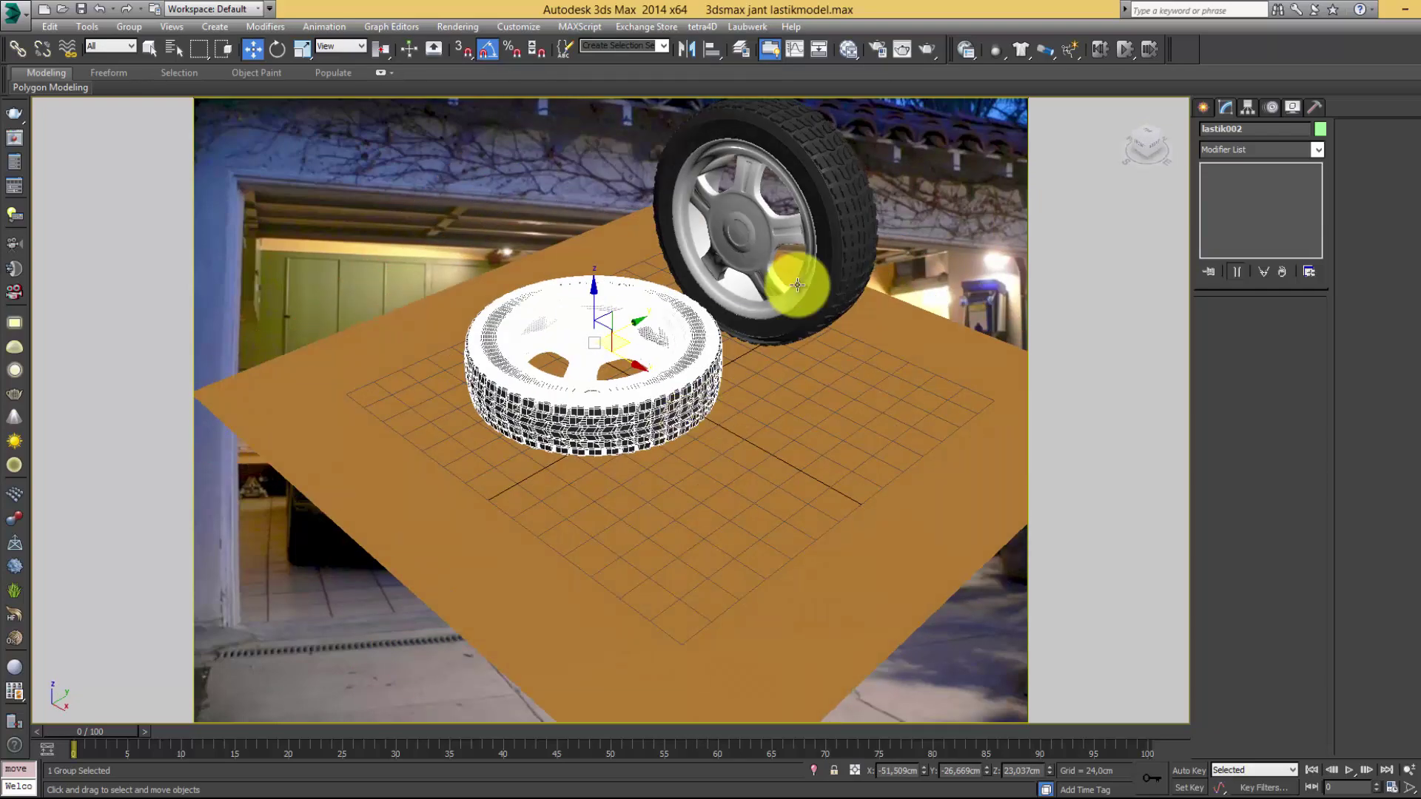
# - Rotate lastik1 30° on Z, tilt it, and push it to lean against the flat tire
pyautogui.click(792, 296)
pyautogui.press('e')
pyautogui.moveTo(761, 238); pyautogui.dragTo(773, 235)
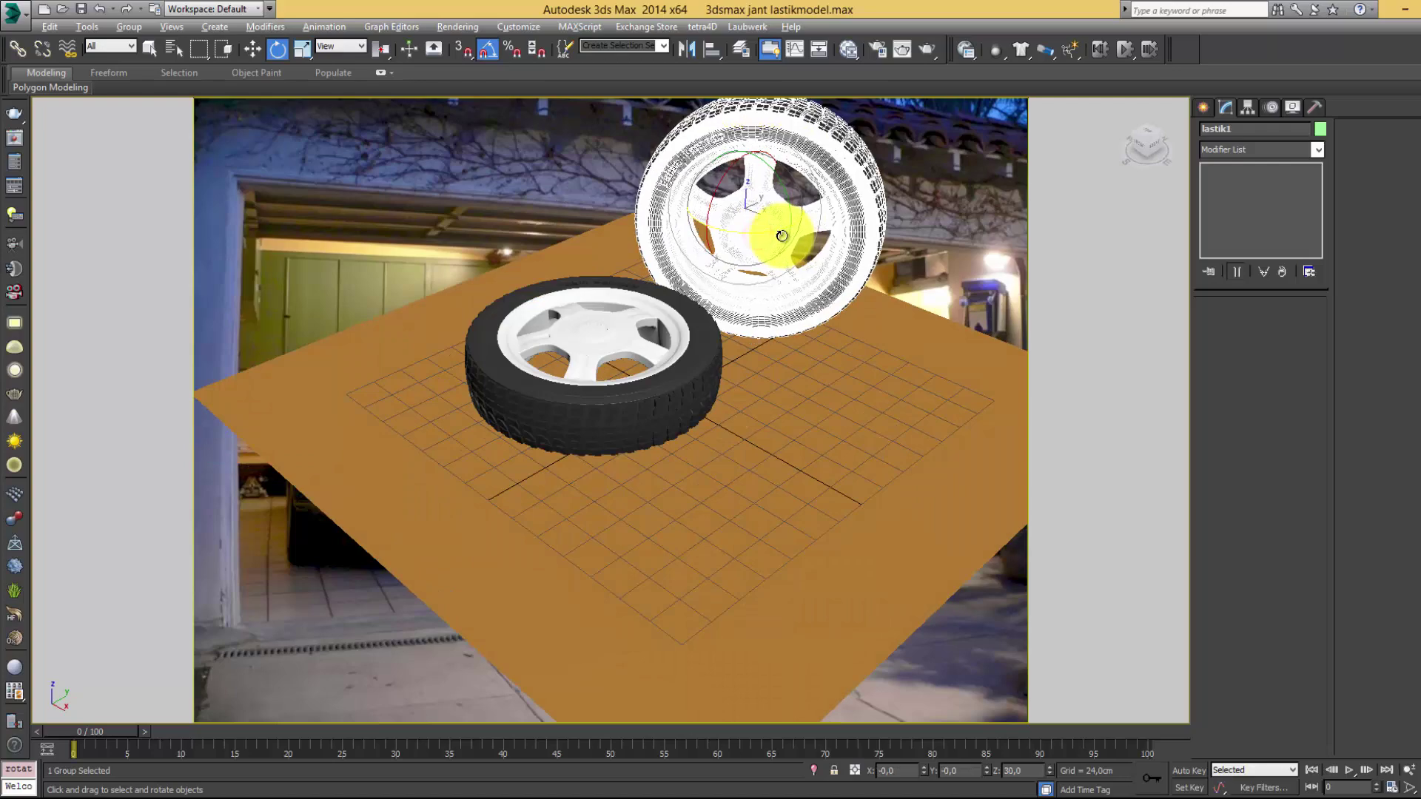
pyautogui.moveTo(777, 231)
pyautogui.keyDown('alt'); pyautogui.mouseDown(button='middle')
pyautogui.moveTo(734, 321)
pyautogui.moveTo(723, 247)
pyautogui.mouseUp(button='middle'); pyautogui.keyUp('alt')
pyautogui.moveTo(755, 253); pyautogui.dragTo(762, 301)
pyautogui.press('w')
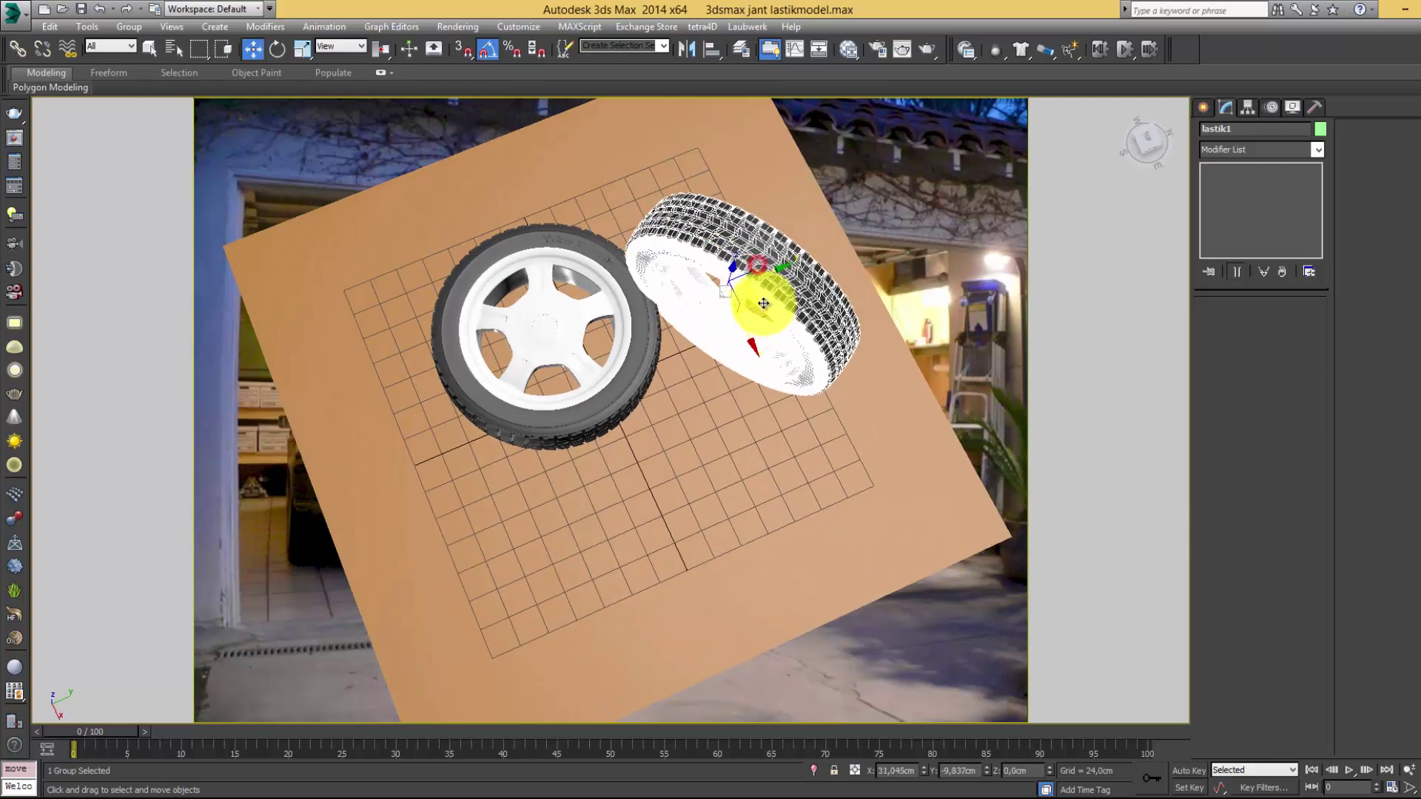
pyautogui.moveTo(761, 308)
pyautogui.keyDown('alt'); pyautogui.mouseDown(button='middle')
pyautogui.moveTo(673, 318)
pyautogui.moveTo(730, 292)
pyautogui.mouseUp(button='middle'); pyautogui.keyUp('alt')
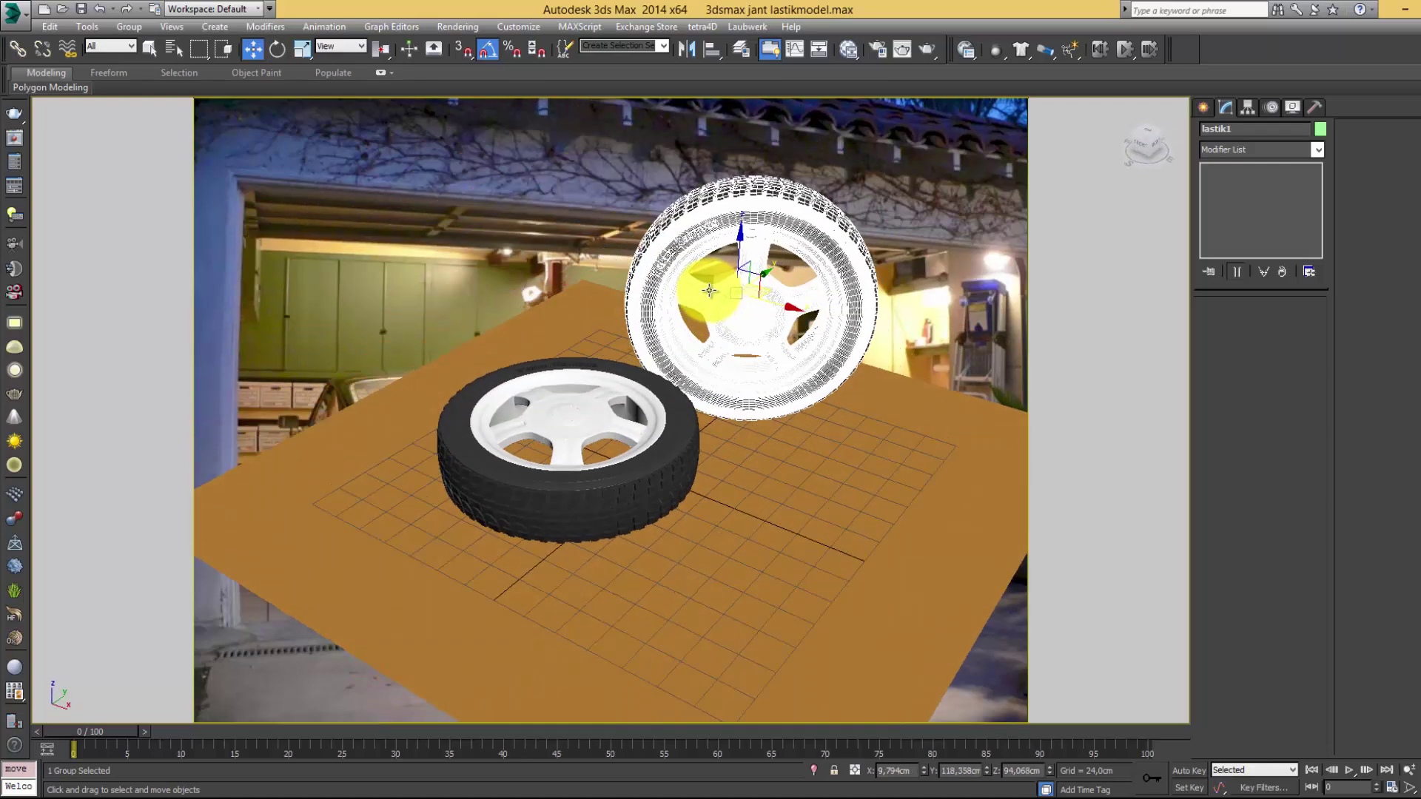
pyautogui.scroll(5, 652, 392)
pyautogui.moveTo(652, 391)
pyautogui.keyDown('alt'); pyautogui.mouseDown(button='middle')
pyautogui.moveTo(592, 387)
pyautogui.moveTo(772, 412)
pyautogui.mouseUp(button='middle'); pyautogui.keyUp('alt')
pyautogui.moveTo(772, 412)
pyautogui.mouseDown()
pyautogui.moveTo(745, 413)
pyautogui.moveTo(771, 410)
pyautogui.mouseUp()
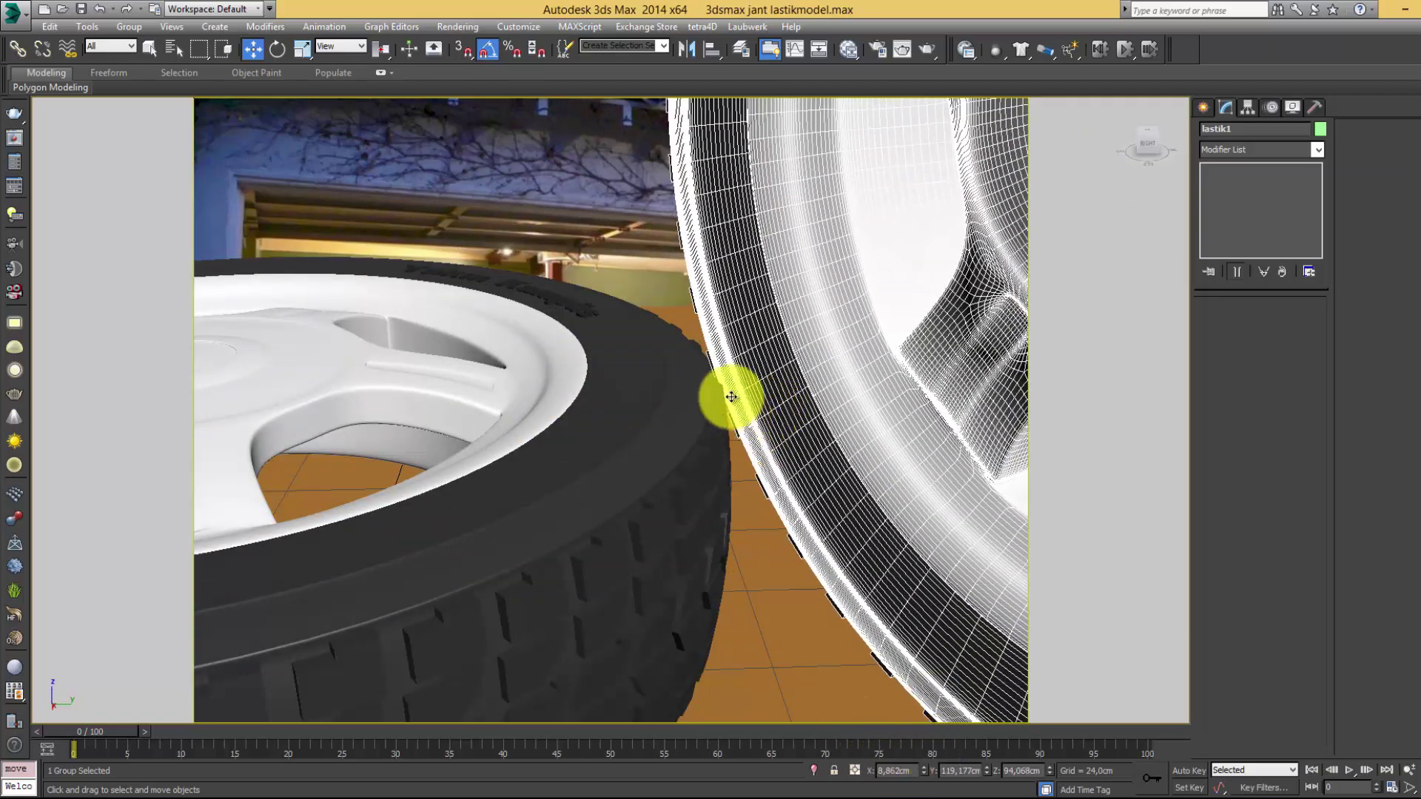
pyautogui.scroll(-5, 736, 397)
# - Deselect the tires and adjust the view to show the whole floor plane
pyautogui.click(651, 275)
pyautogui.scroll(-5, 593, 383)
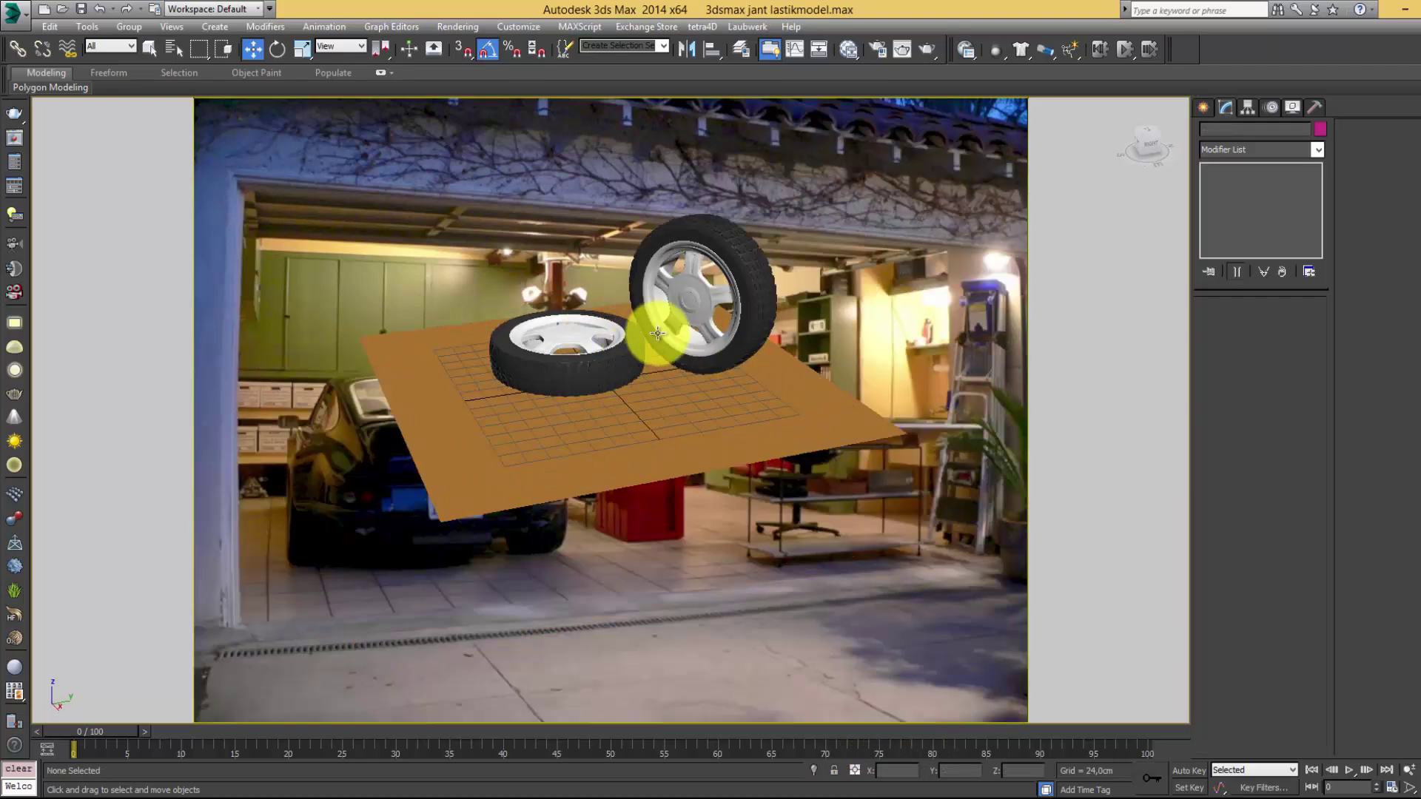
pyautogui.moveTo(657, 330)
pyautogui.keyDown('alt'); pyautogui.mouseDown(button='middle')
pyautogui.moveTo(635, 384)
pyautogui.moveTo(645, 353)
pyautogui.moveTo(633, 370)
pyautogui.mouseUp(button='middle'); pyautogui.keyUp('alt')
pyautogui.scroll(2, 642, 353)
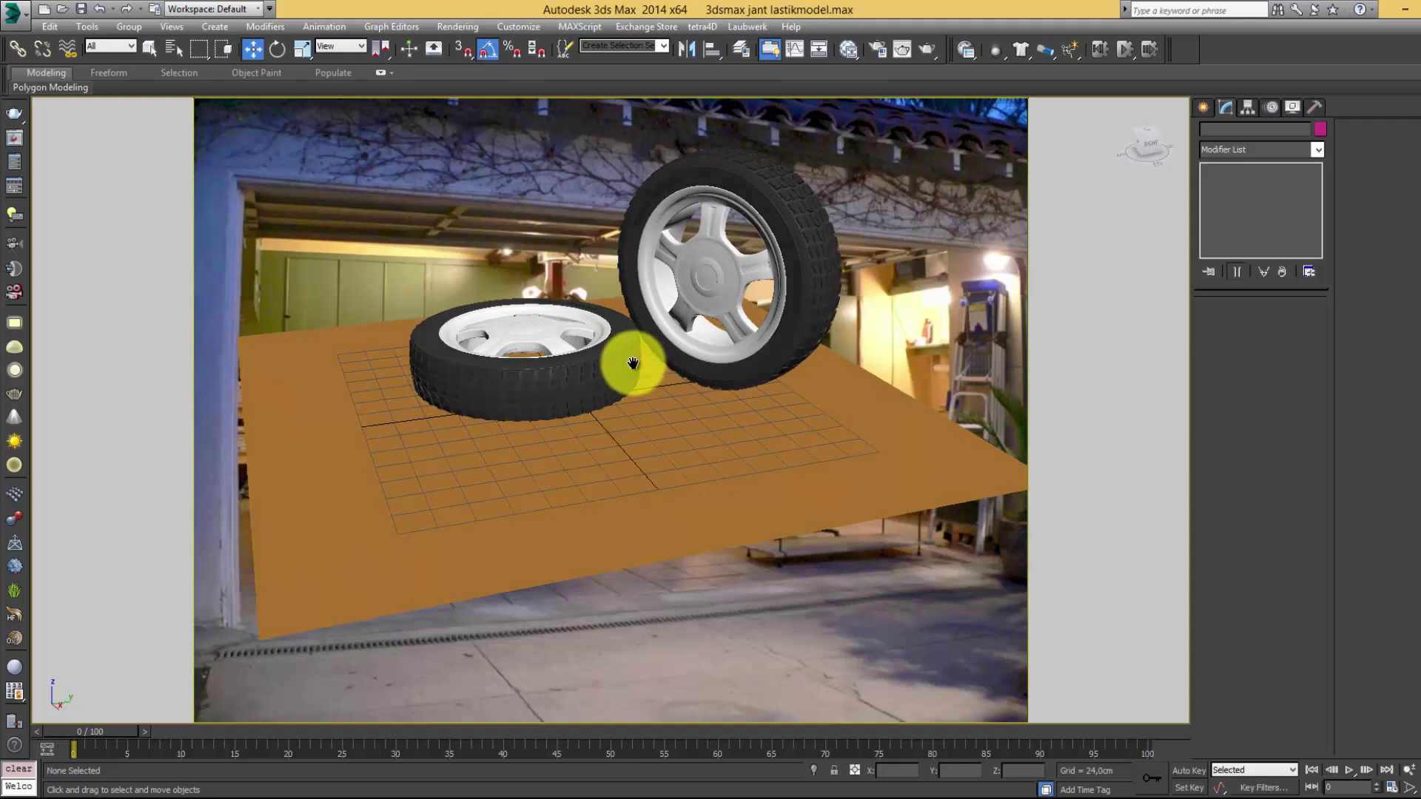
pyautogui.scroll(-2, 630, 360)
pyautogui.scroll(-2, 633, 370)
pyautogui.moveTo(635, 372)
pyautogui.mouseDown(button='middle')
pyautogui.moveTo(677, 554)
pyautogui.moveTo(572, 635)
pyautogui.moveTo(635, 587)
pyautogui.moveTo(684, 629)
pyautogui.moveTo(665, 627)
pyautogui.mouseUp(button='middle')
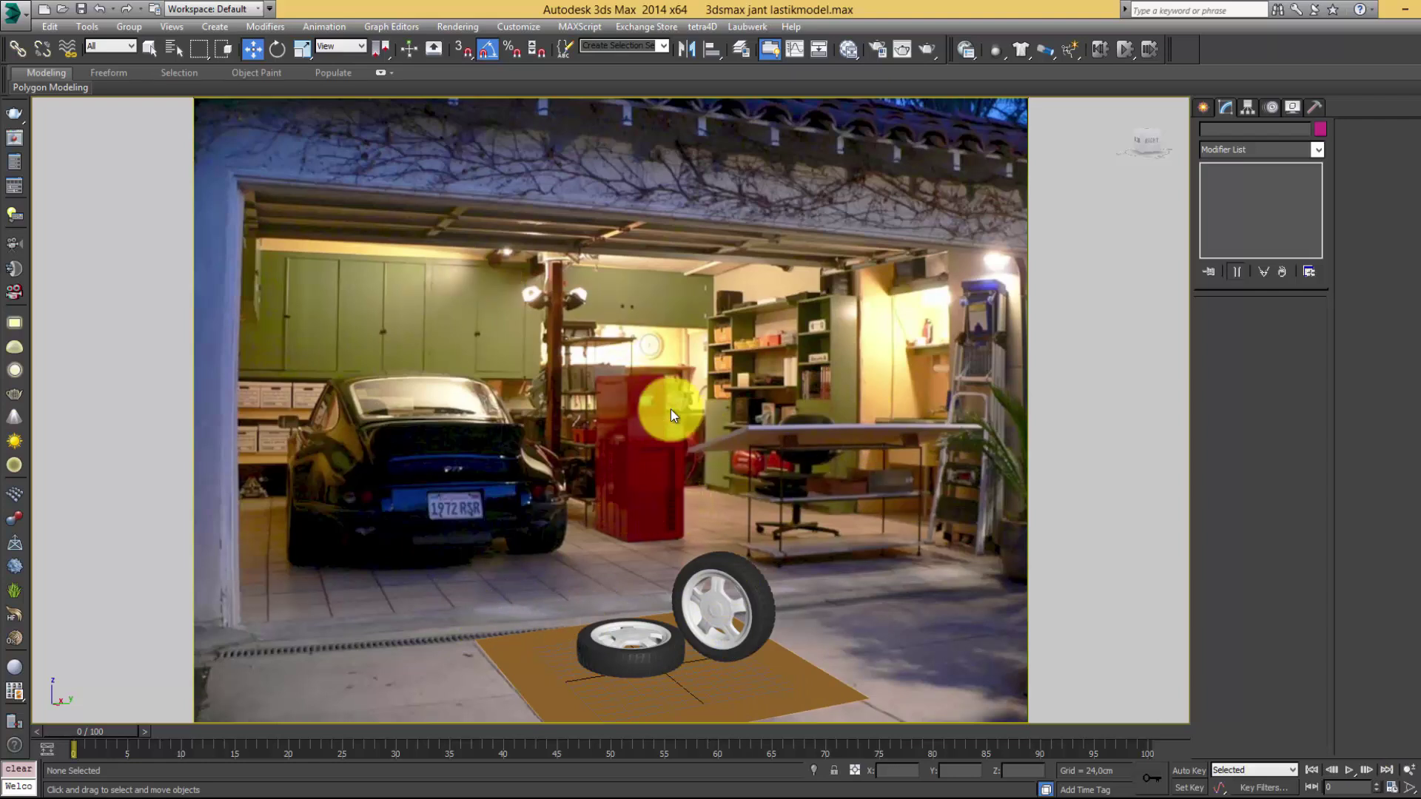
# - Select Camera001, the 43.456 mm target camera, to show its parameters
pyautogui.click(522, 277)
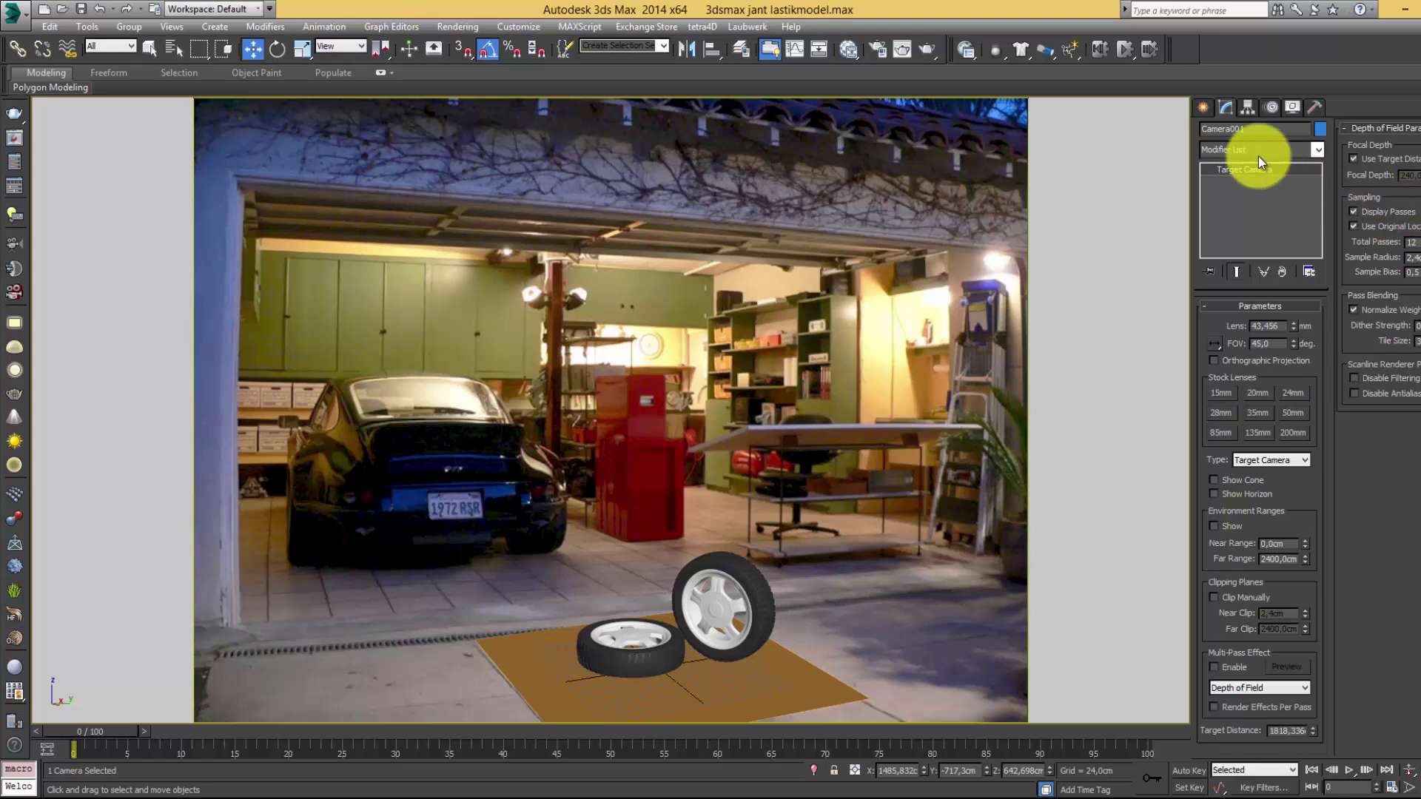
# - Rename the camera to '2Tekerlek Kamera', then orbit away and deselect it
pyautogui.click(1250, 129)
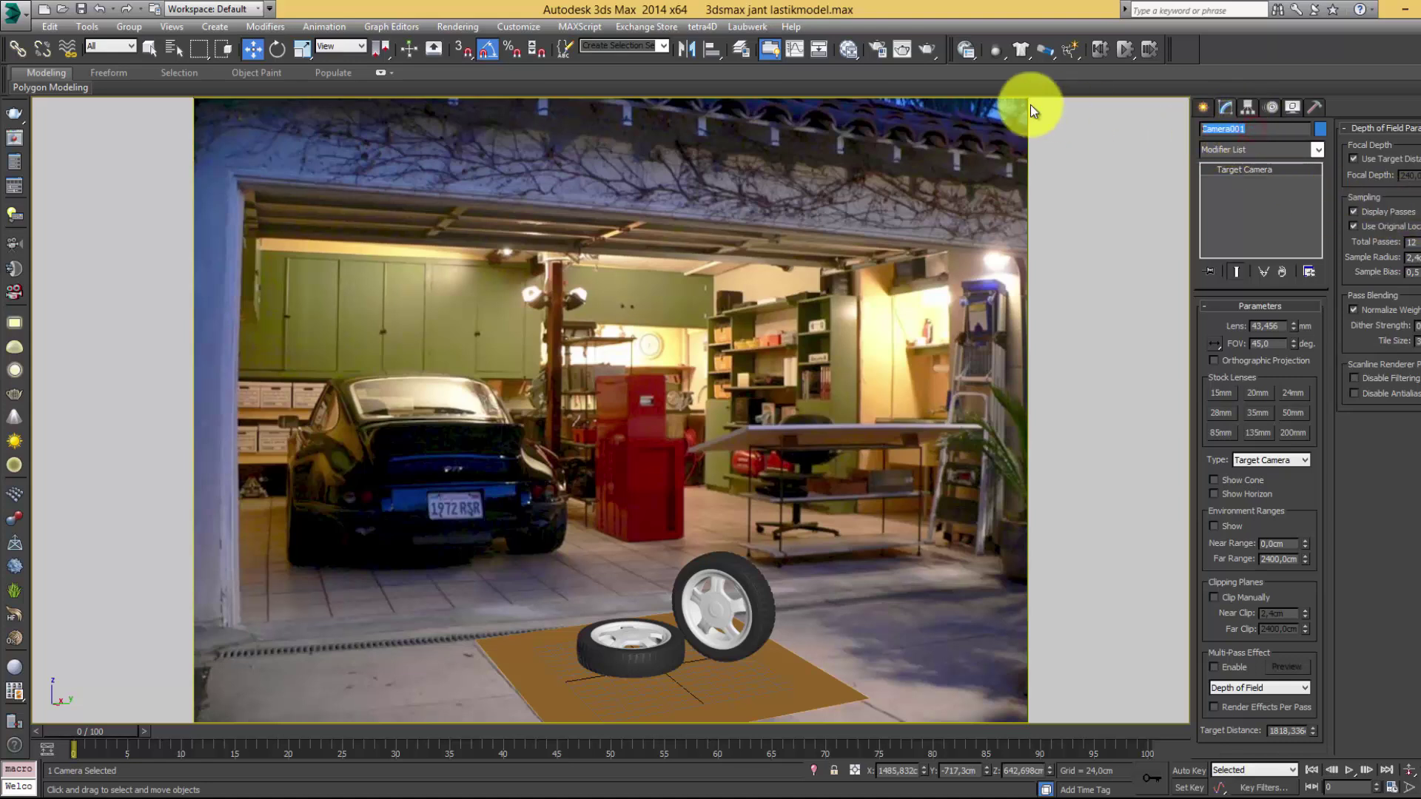
pyautogui.write('2')
pyautogui.write('Tekerlek')
pyautogui.write(' Kam')
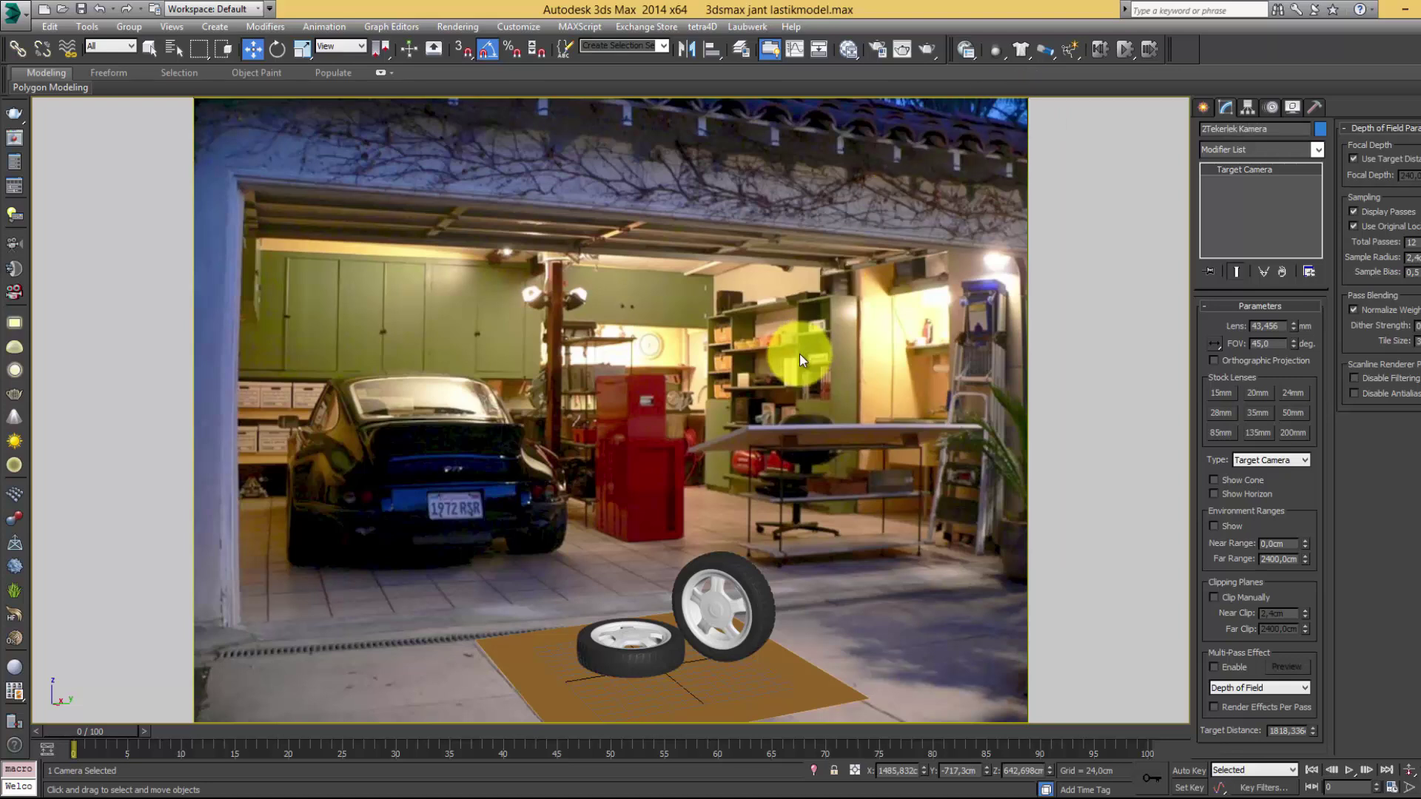
pyautogui.keyDown('alt'); pyautogui.moveTo(754, 409); pyautogui.dragTo(661, 473, button='middle'); pyautogui.keyUp('alt')
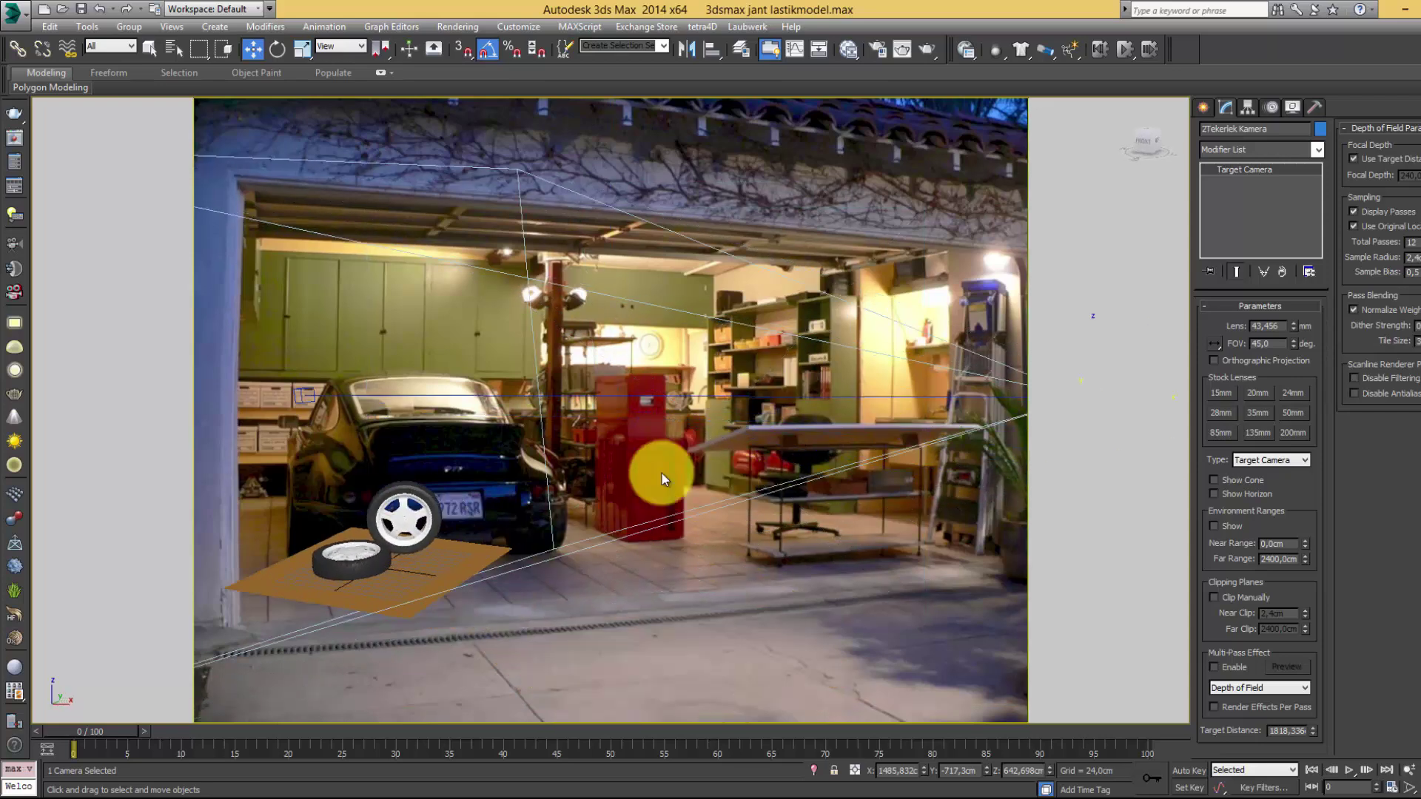
pyautogui.click(806, 535)
# - Check the camera view, then switch to a free Perspective view and open viewport background settings
pyautogui.keyDown('alt'); pyautogui.moveTo(807, 534); pyautogui.dragTo(631, 527, button='middle'); pyautogui.keyUp('alt')
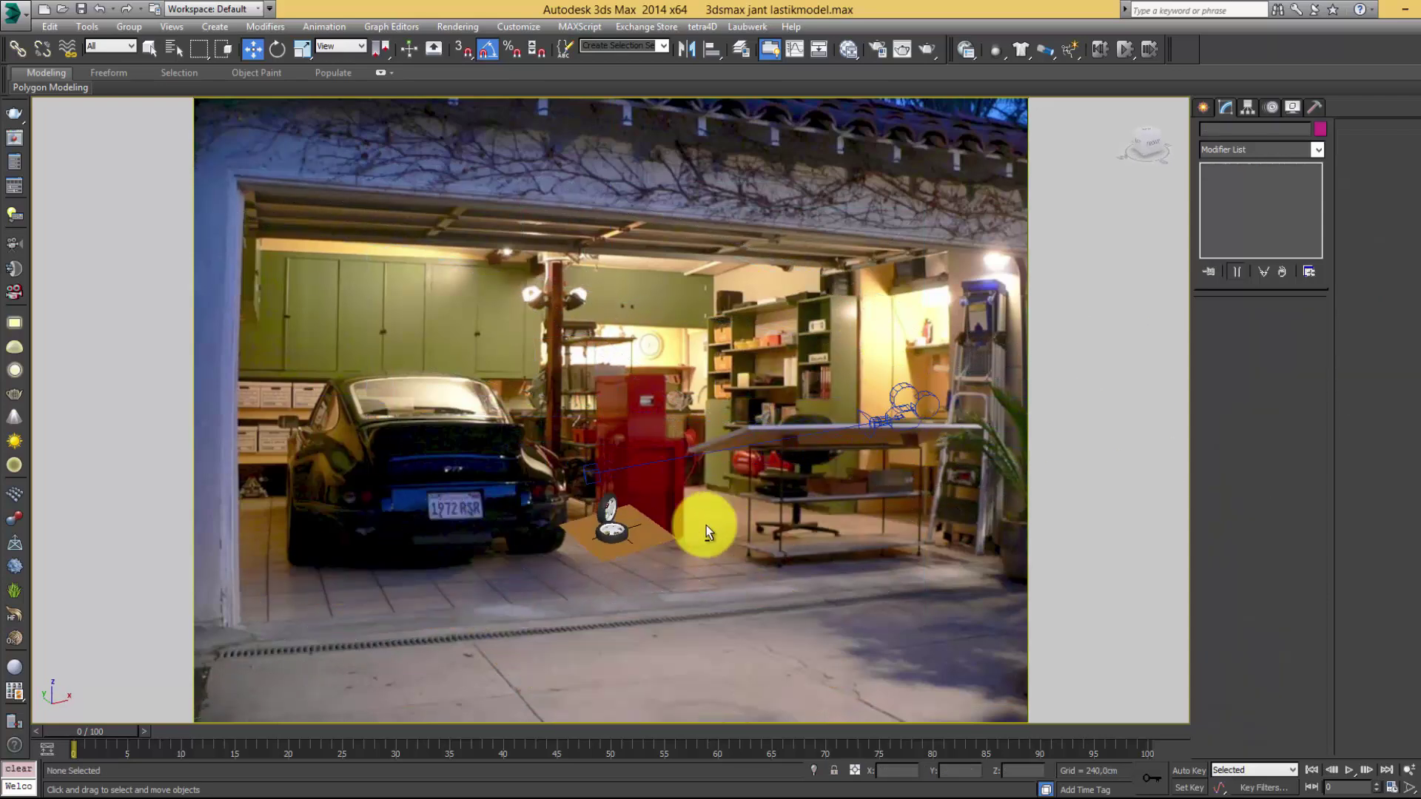
pyautogui.press('c')
pyautogui.press('p')
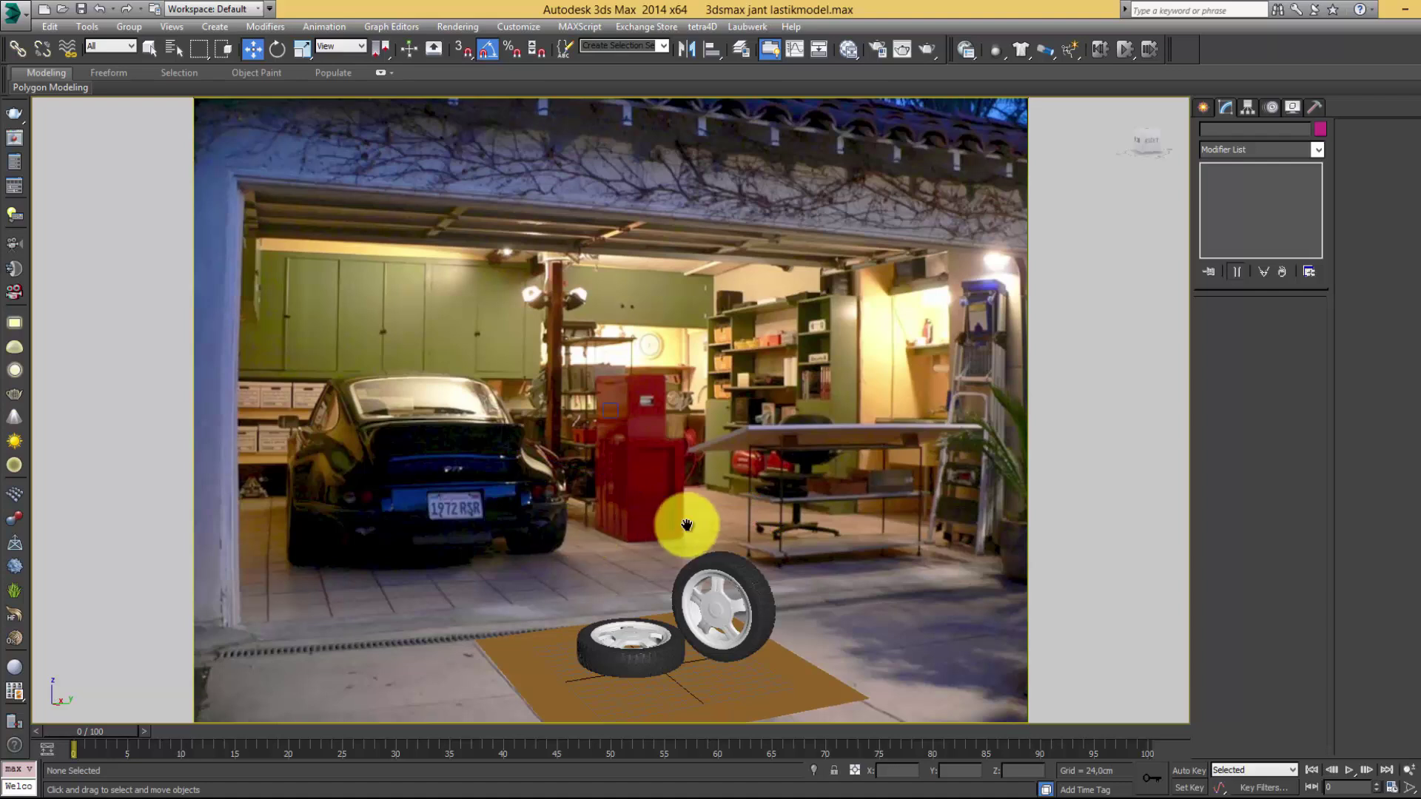
pyautogui.keyDown('alt'); pyautogui.moveTo(673, 523); pyautogui.dragTo(621, 518, button='middle'); pyautogui.keyUp('alt')
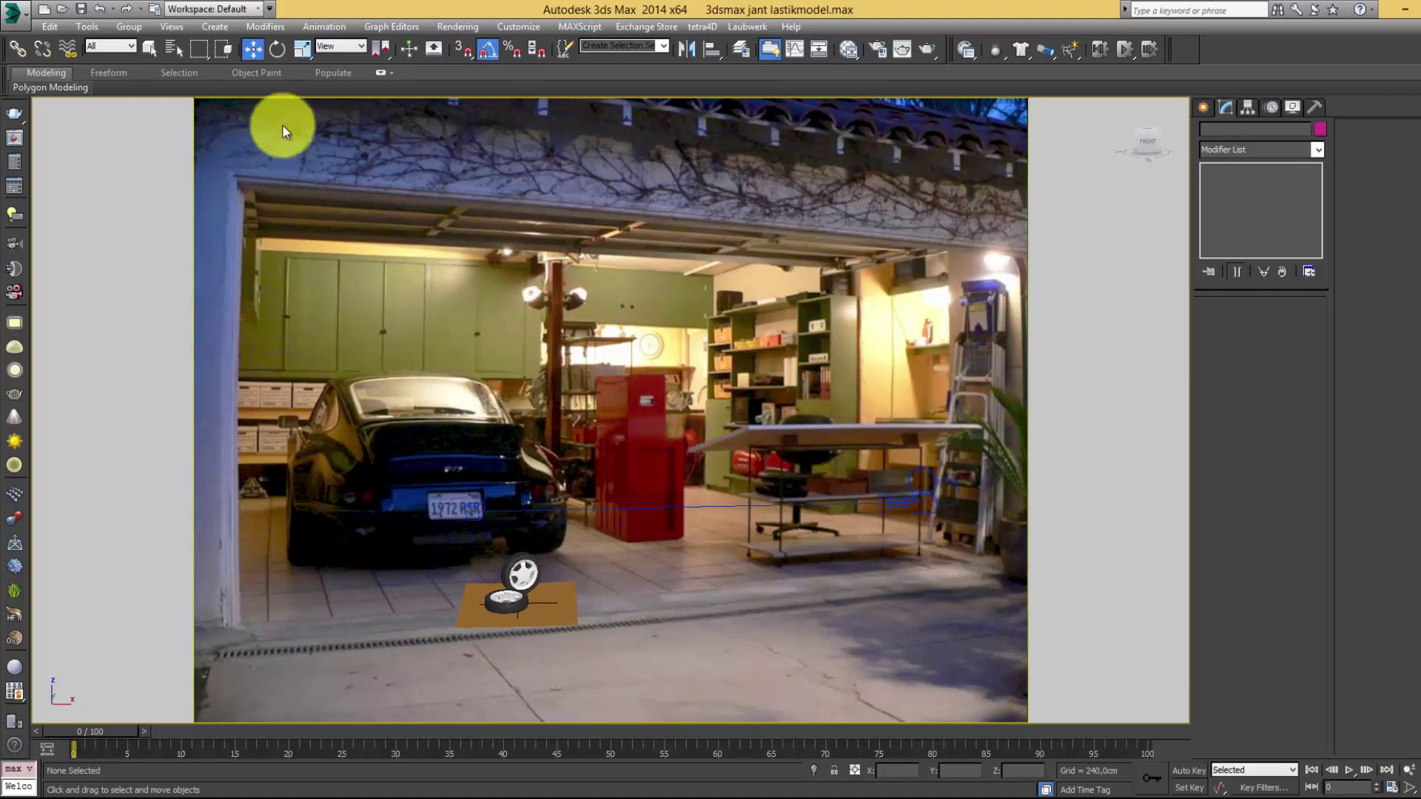
pyautogui.hotkey('alt', 'b')
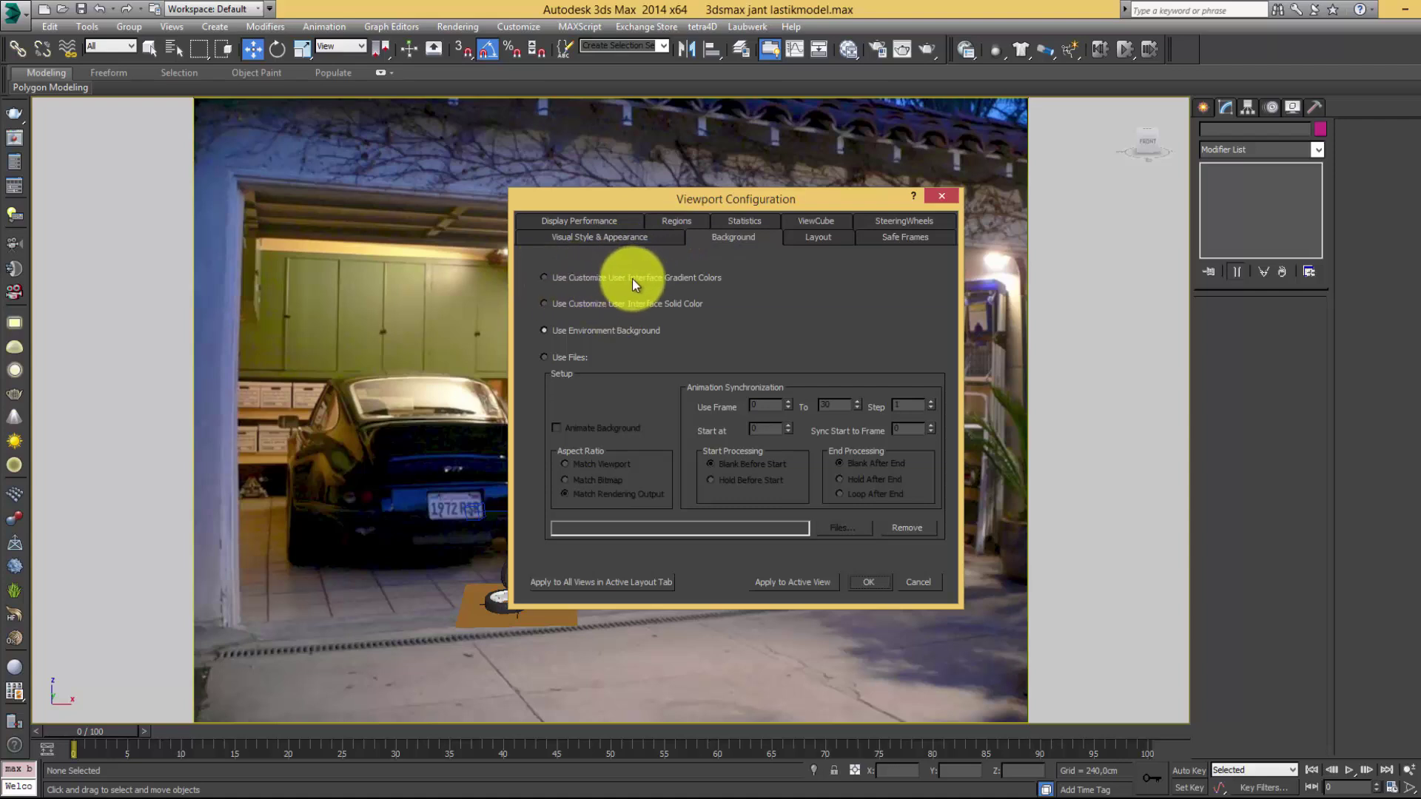
# - Set the viewport background to Use Environment Background so the garage photo appears behind the tires
pyautogui.moveTo(696, 196); pyautogui.dragTo(1036, 47)
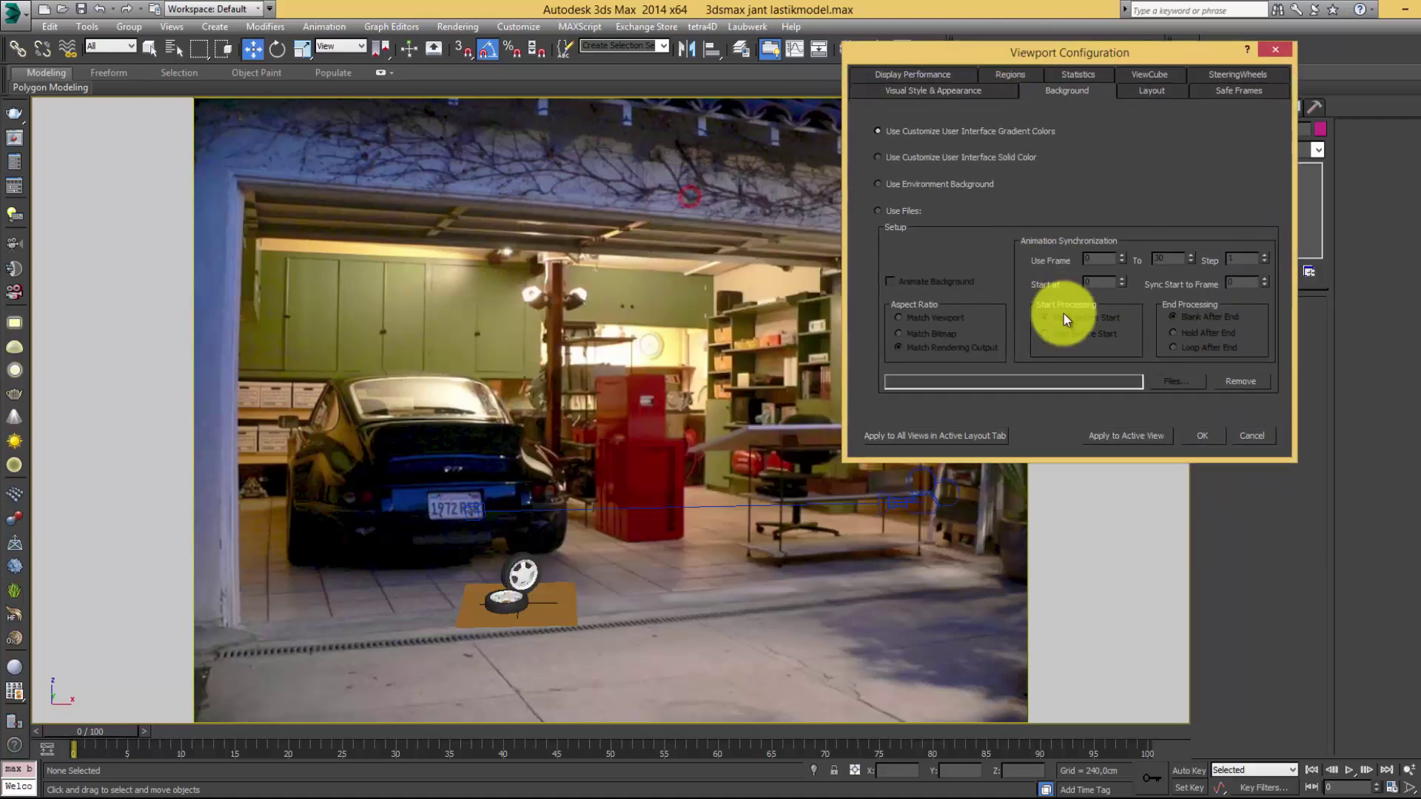
pyautogui.click(1203, 432)
pyautogui.moveTo(713, 454)
pyautogui.keyDown('alt'); pyautogui.mouseDown(button='middle')
pyautogui.moveTo(570, 426)
pyautogui.moveTo(413, 469)
pyautogui.moveTo(566, 419)
pyautogui.moveTo(739, 447)
pyautogui.mouseUp(button='middle'); pyautogui.keyUp('alt')
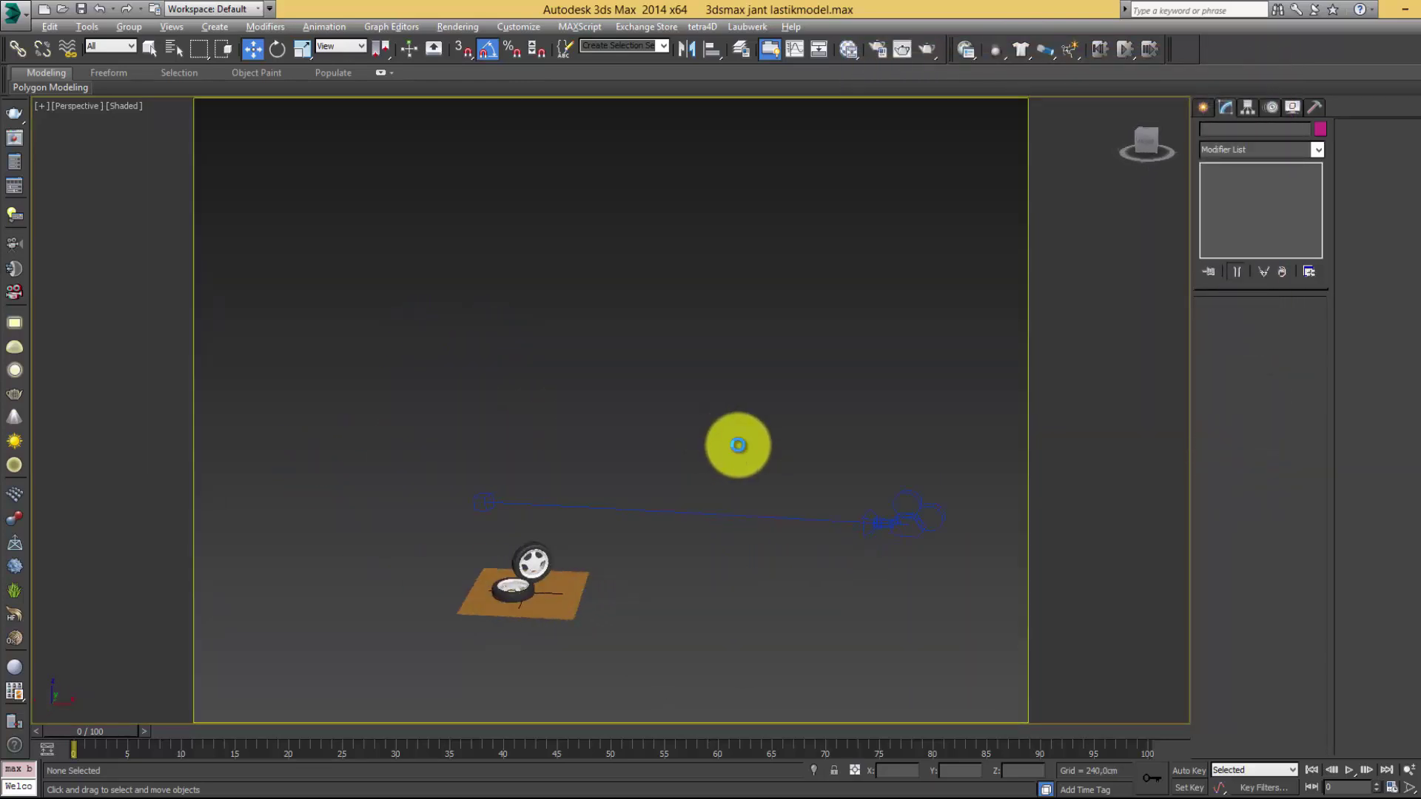
pyautogui.hotkey('alt', 'b')
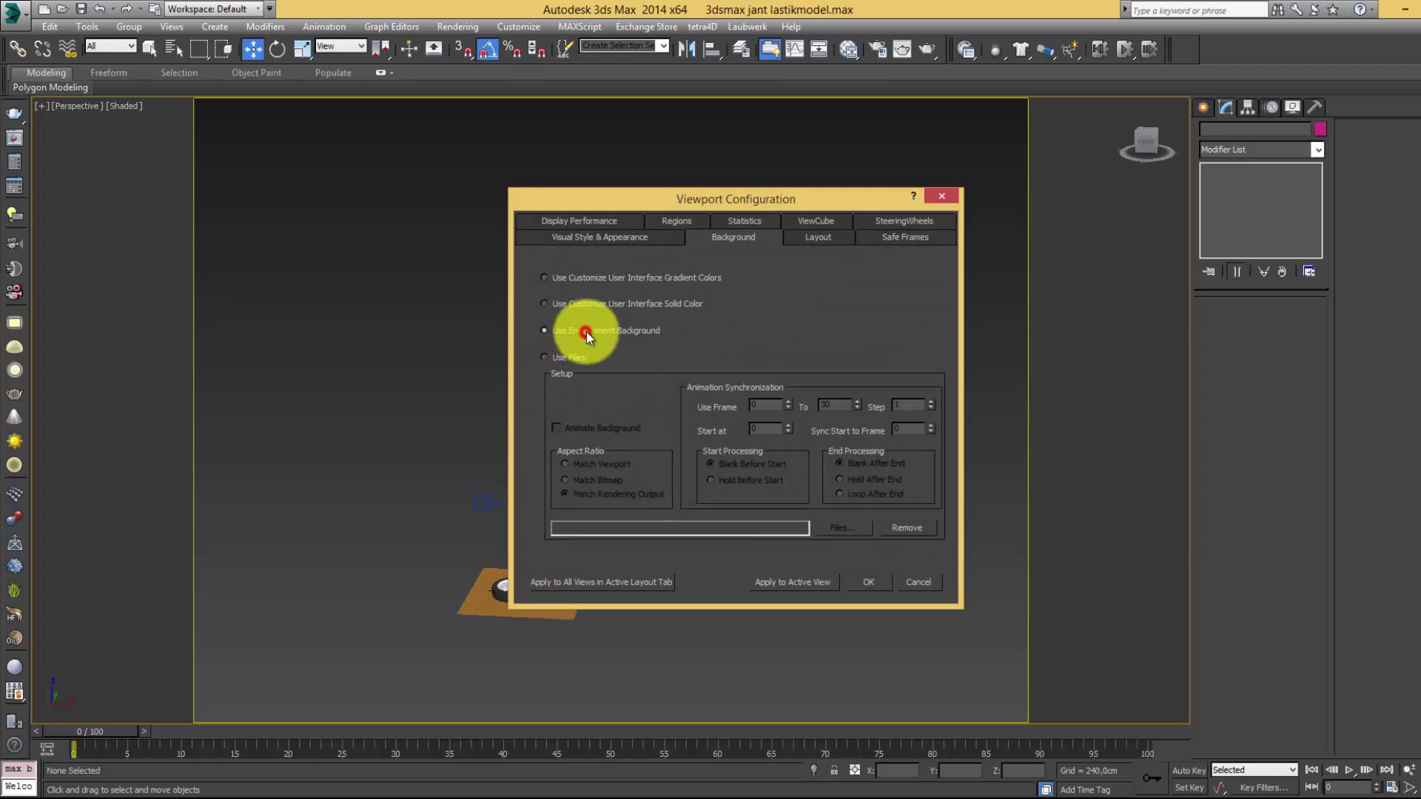
pyautogui.click(858, 581)
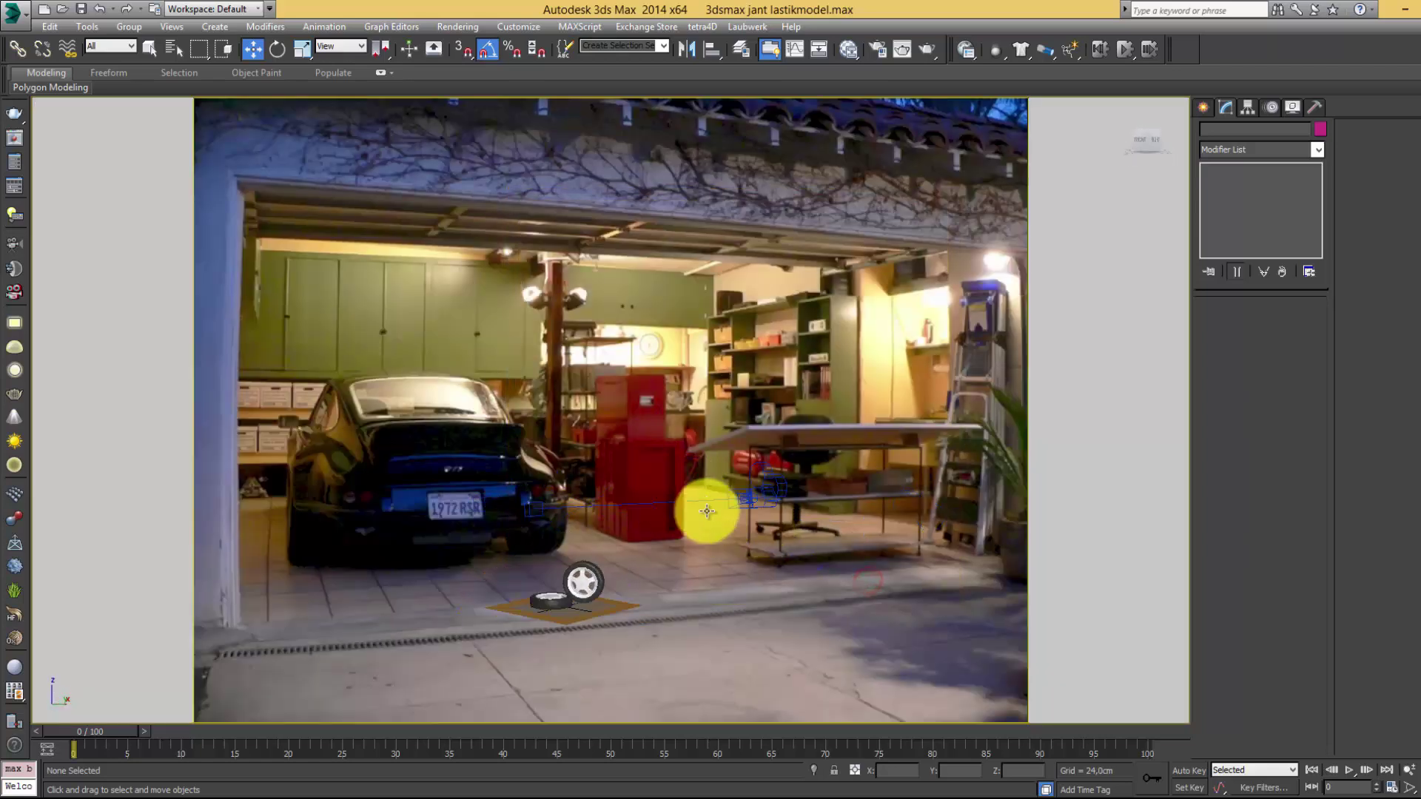
pyautogui.scroll(5, 688, 489)
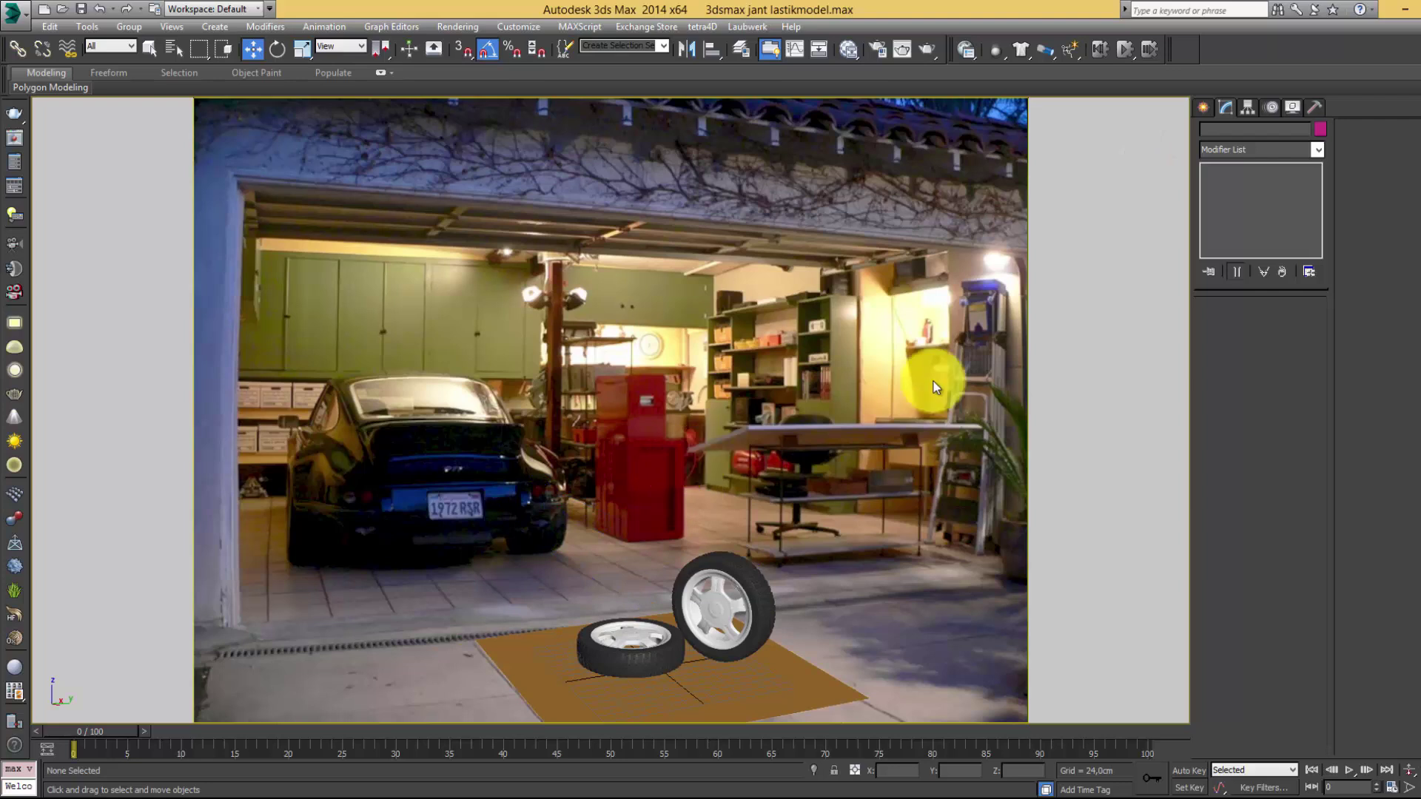
# - Select 2Tekerlek Kamera from the camera-filtered object list and change its type to Free Camera
pyautogui.press('h')
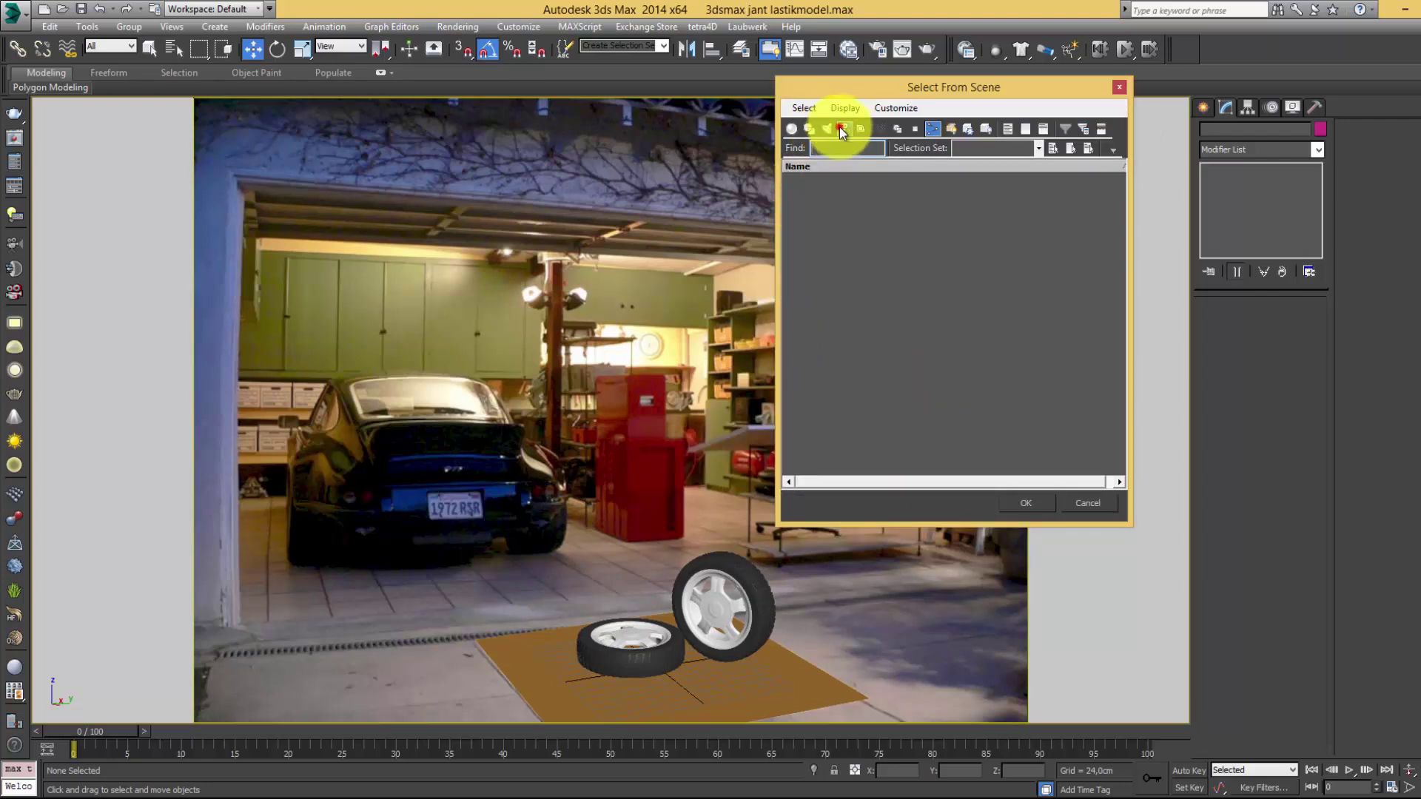
pyautogui.click(841, 130)
pyautogui.doubleClick(841, 182)
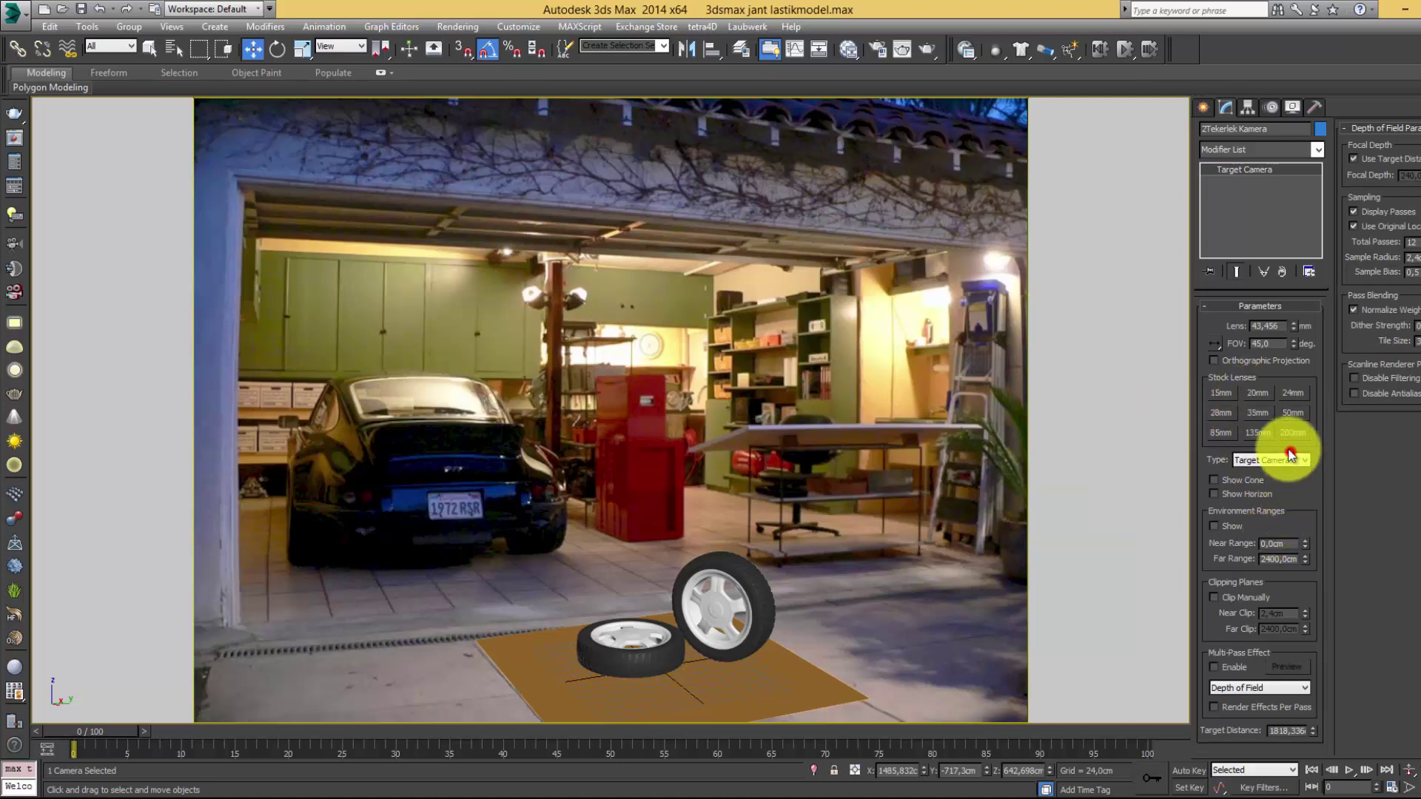
pyautogui.click(1257, 474)
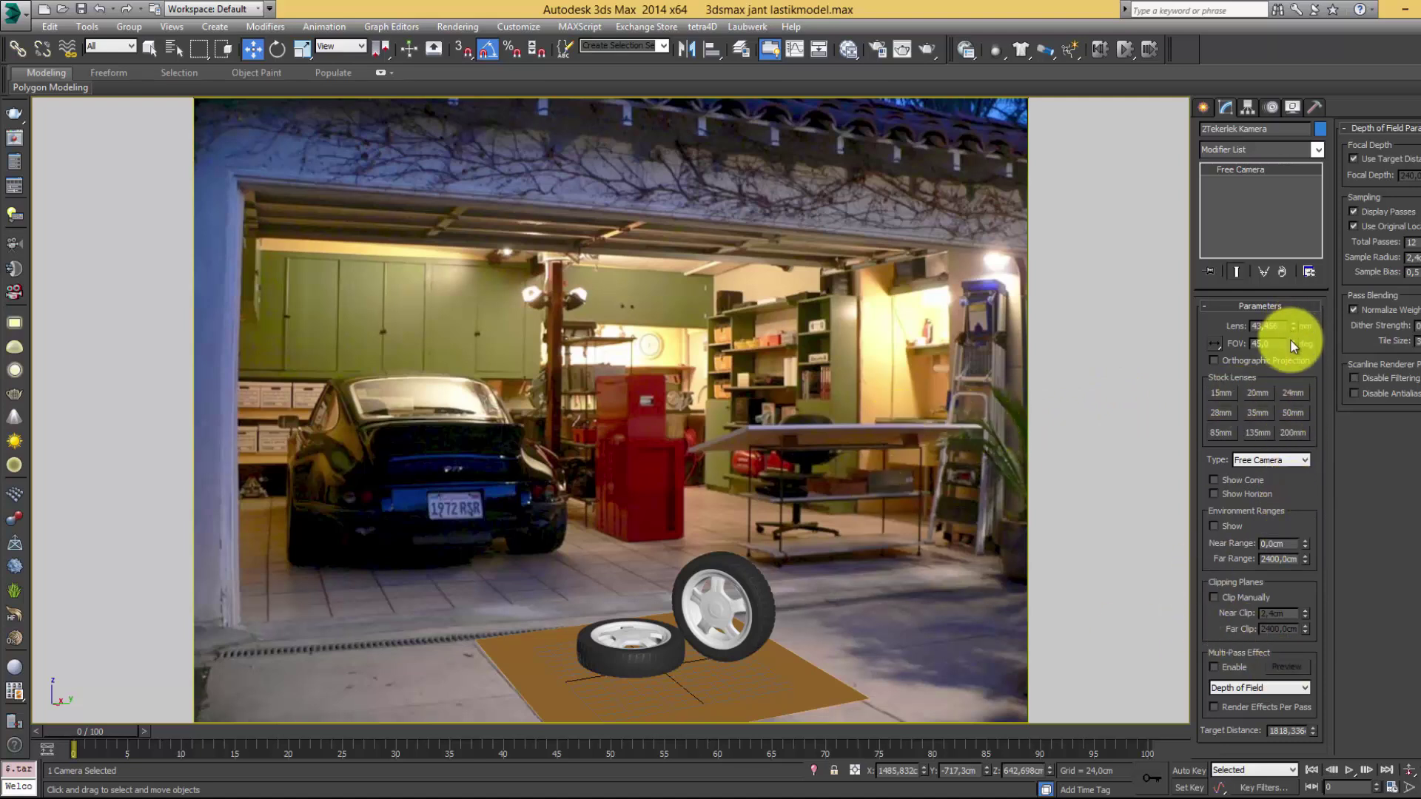
# - Try different field-of-view, pan and orbit settings, then undo back to 45 degrees
pyautogui.moveTo(1294, 343); pyautogui.dragTo(1298, 270)
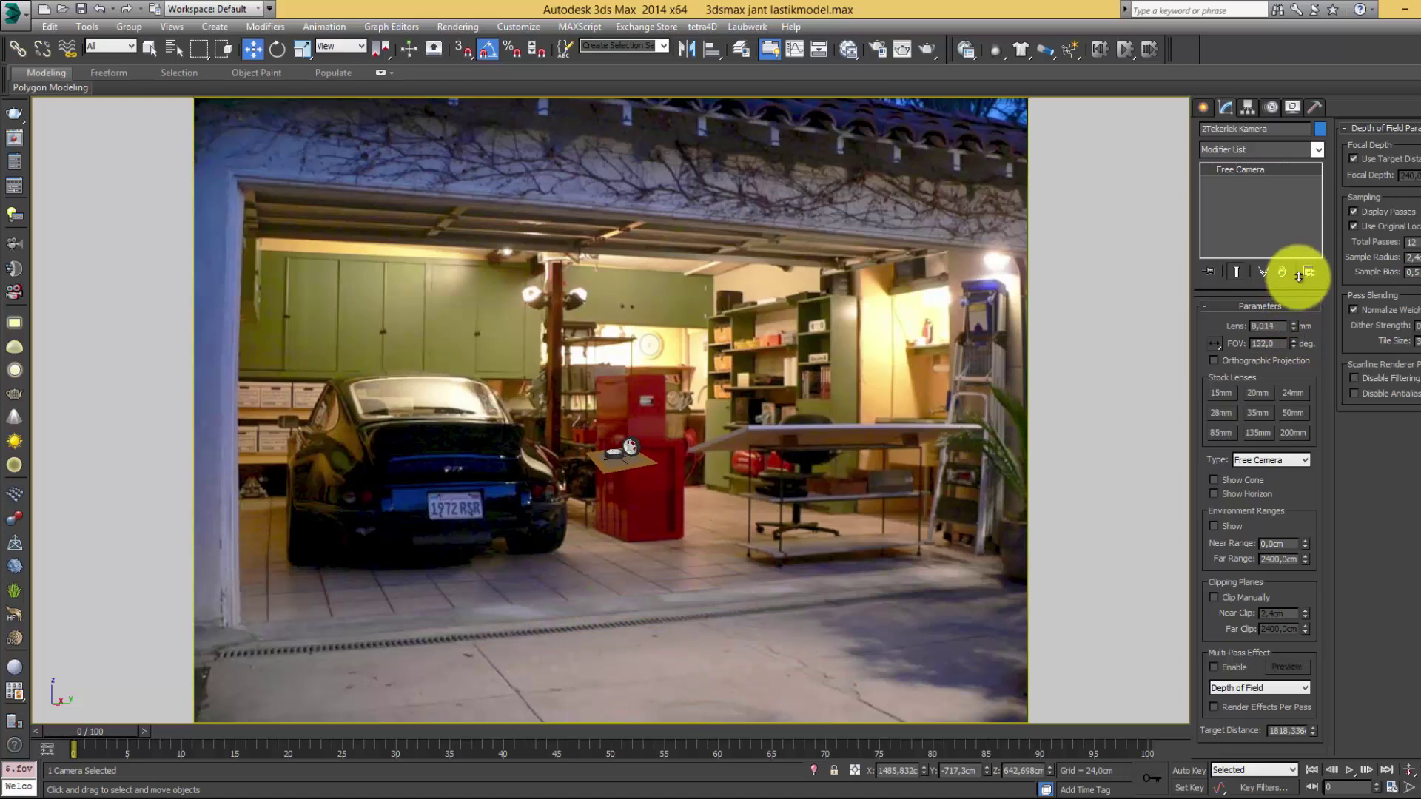
pyautogui.moveTo(577, 478)
pyautogui.mouseDown(button='middle')
pyautogui.moveTo(633, 521)
pyautogui.moveTo(628, 570)
pyautogui.moveTo(632, 511)
pyautogui.moveTo(695, 435)
pyautogui.moveTo(692, 597)
pyautogui.moveTo(698, 557)
pyautogui.mouseUp(button='middle')
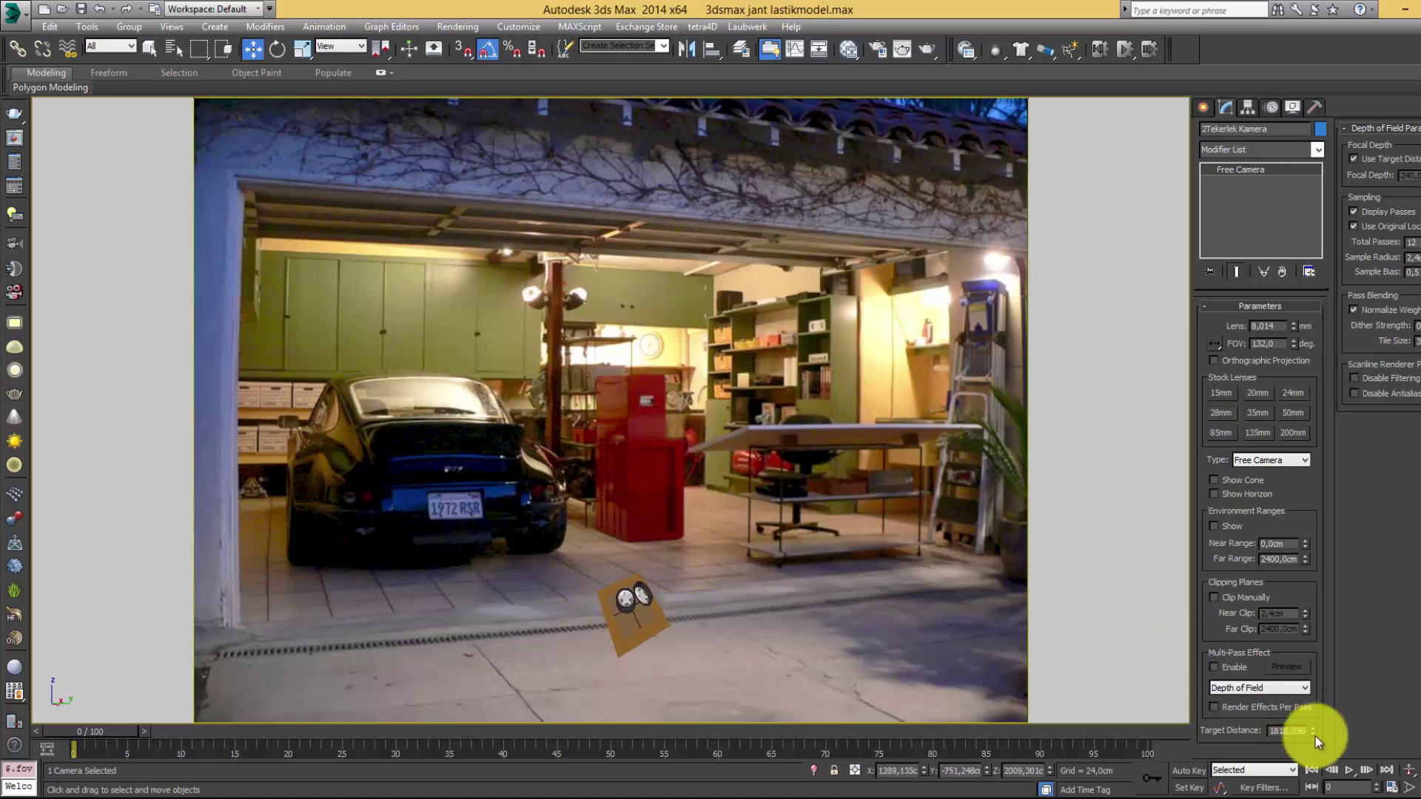
pyautogui.click(1411, 787)
pyautogui.moveTo(793, 548)
pyautogui.mouseDown(button='middle')
pyautogui.moveTo(783, 508)
pyautogui.moveTo(698, 466)
pyautogui.moveTo(705, 454)
pyautogui.moveTo(704, 481)
pyautogui.mouseUp(button='middle')
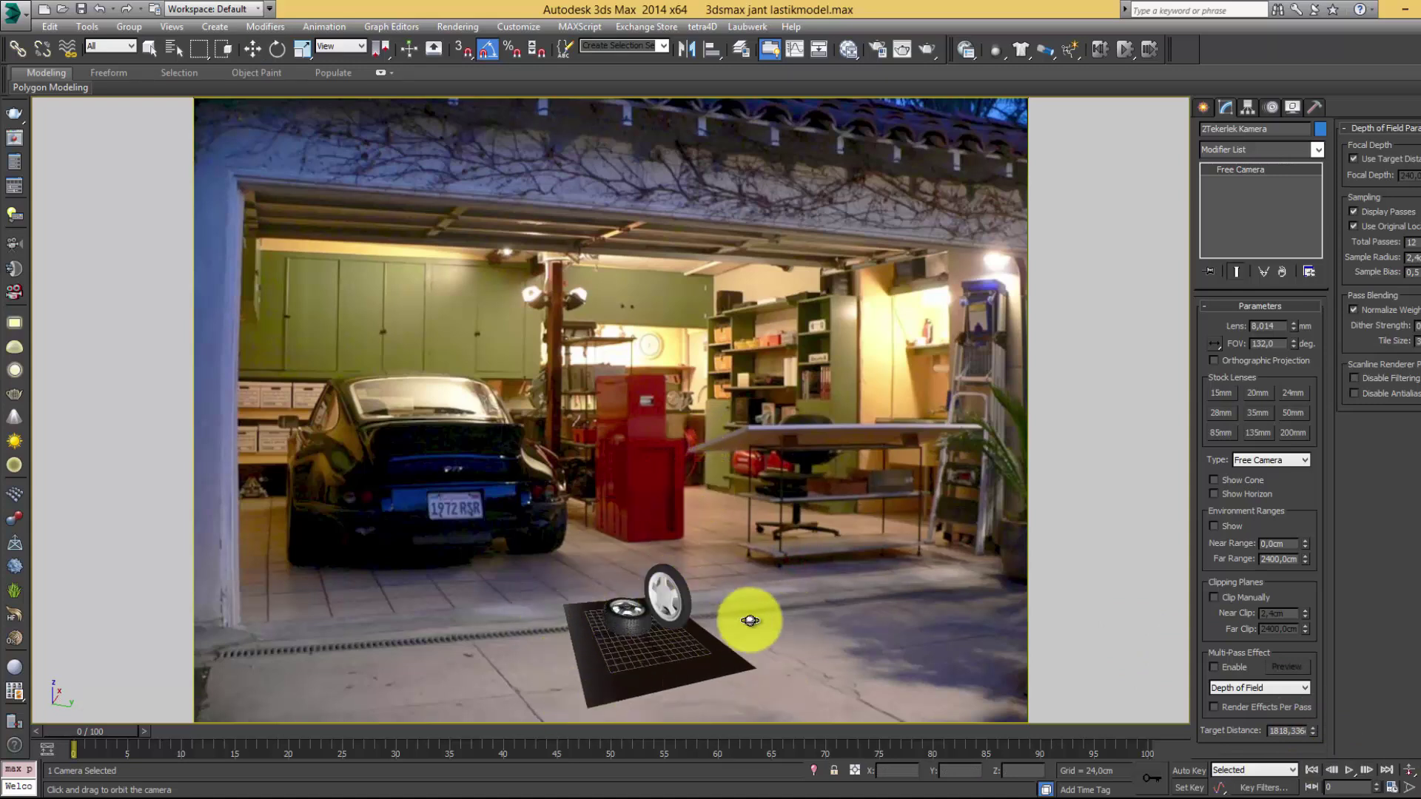
pyautogui.press('w')
pyautogui.moveTo(1290, 350); pyautogui.dragTo(1292, 374)
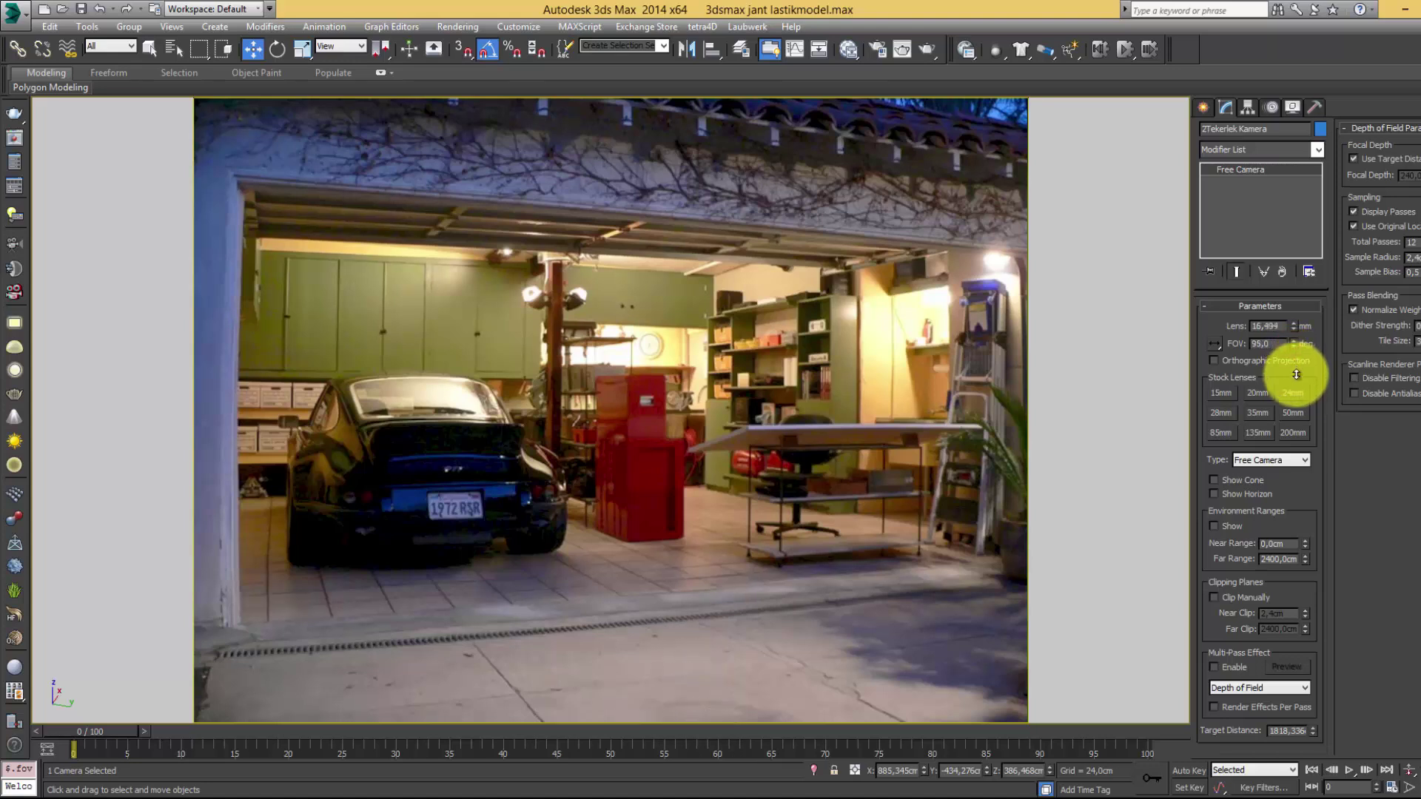
pyautogui.moveTo(724, 486); pyautogui.dragTo(737, 424, button='middle')
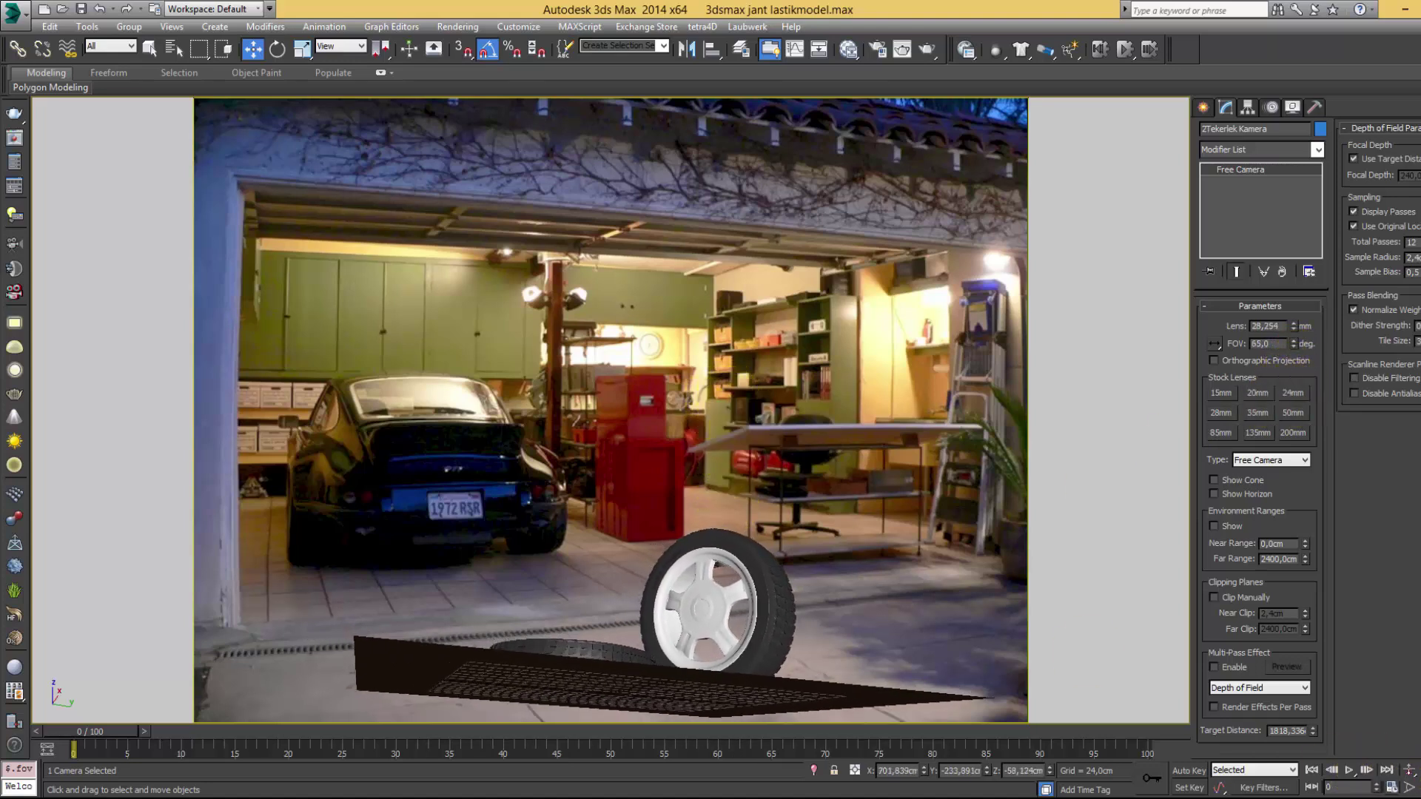
pyautogui.hotkey('ctrl', 'r')
pyautogui.moveTo(824, 566)
pyautogui.mouseDown()
pyautogui.moveTo(861, 432)
pyautogui.moveTo(789, 581)
pyautogui.moveTo(804, 595)
pyautogui.mouseUp()
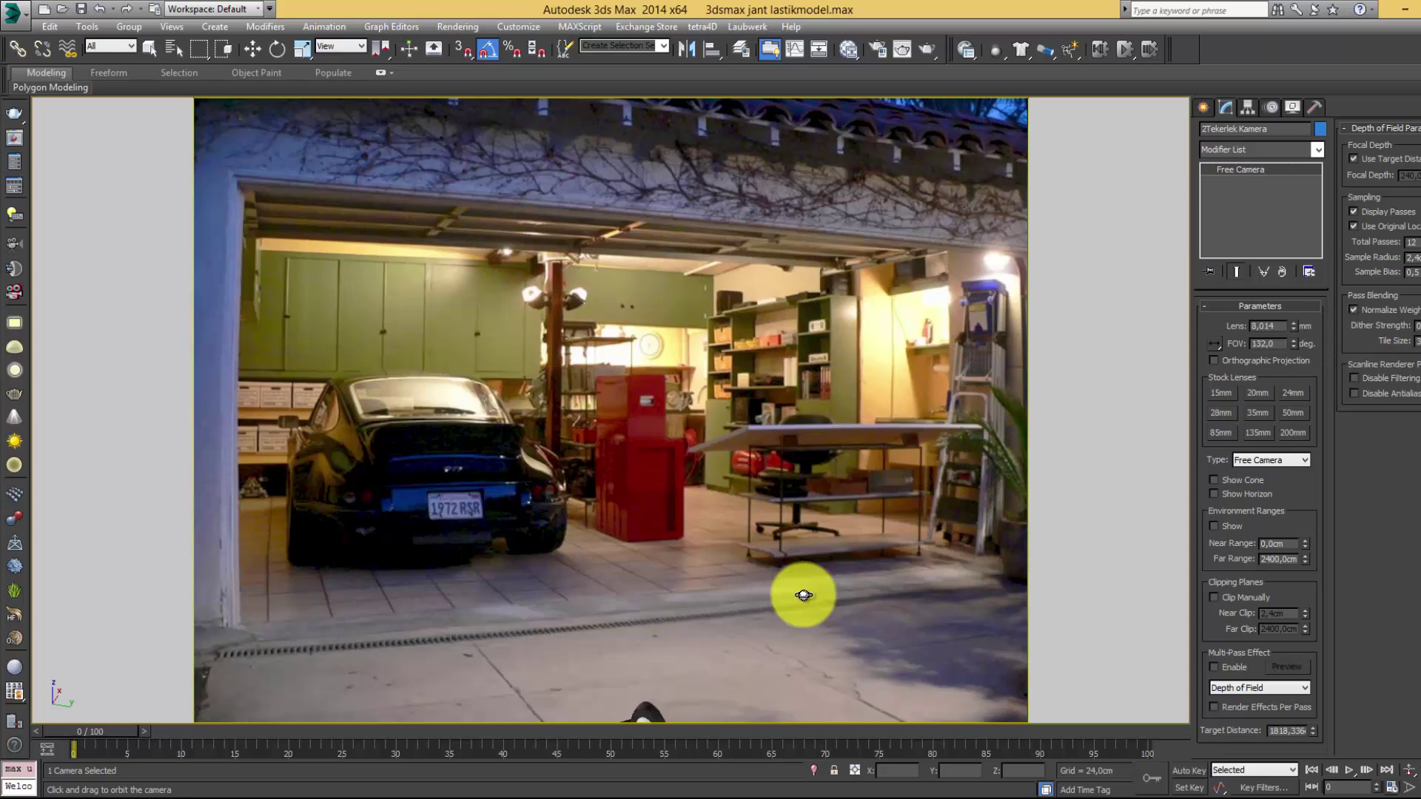
pyautogui.hotkey('ctrl', 'z')
pyautogui.hotkey('ctrl', 'z')
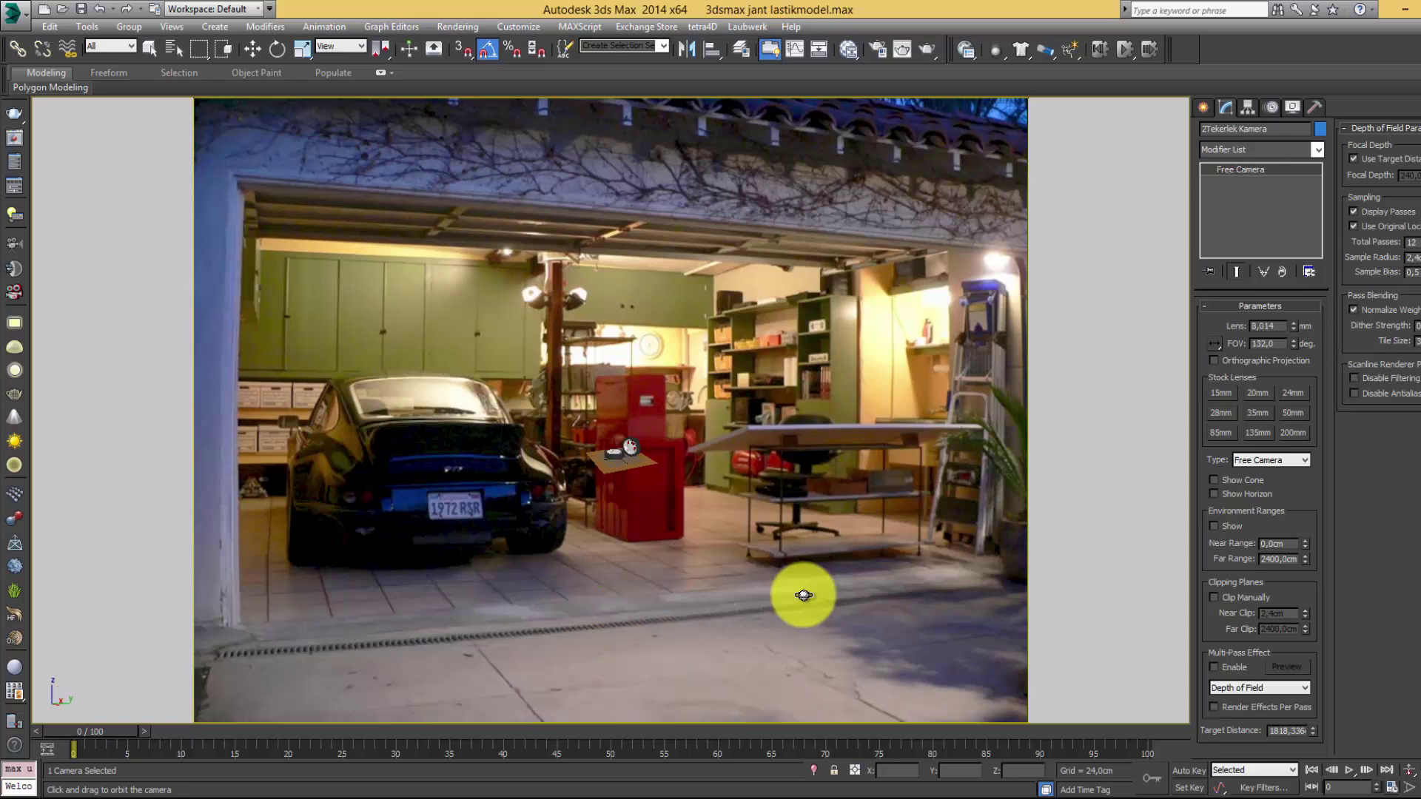
pyautogui.hotkey('ctrl', 'z')
pyautogui.press('w')
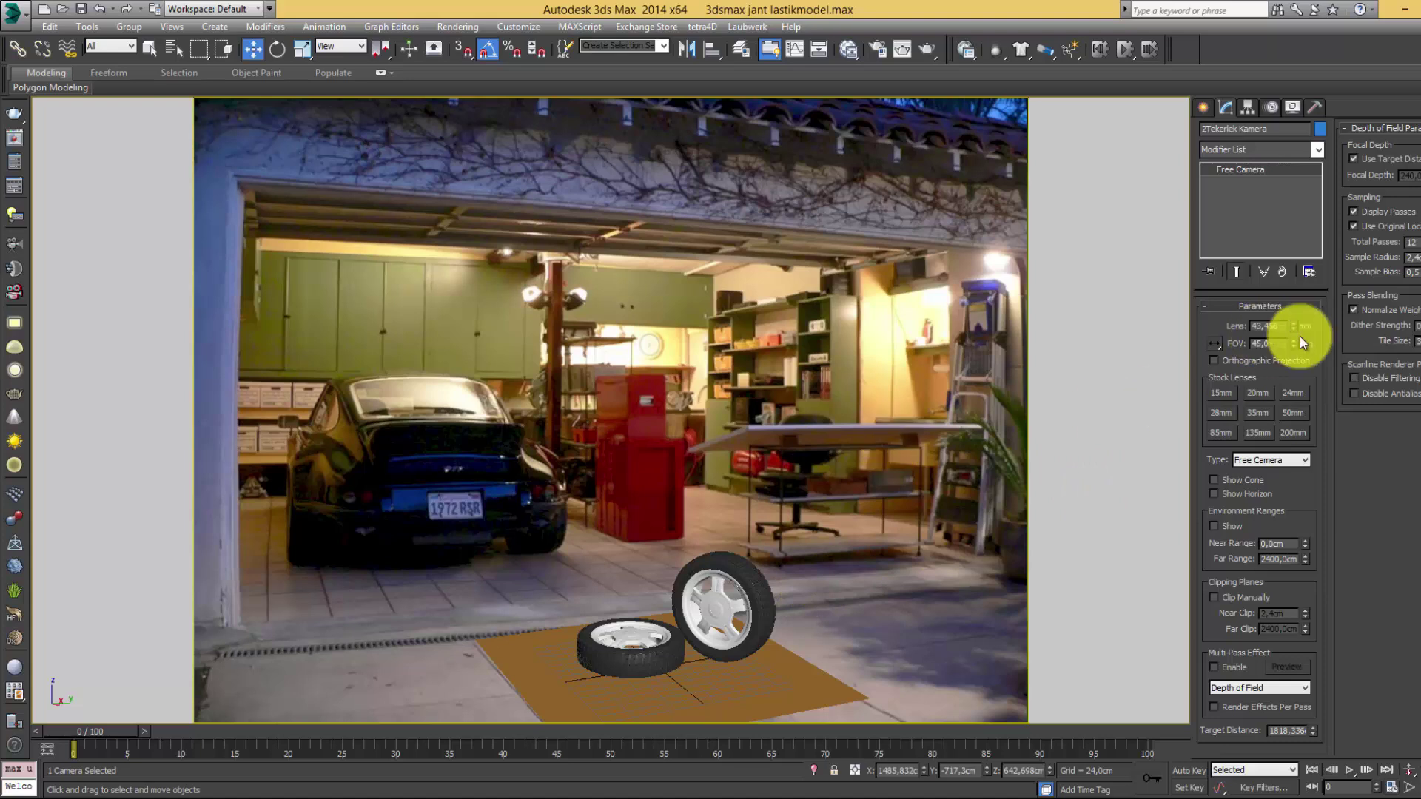
# - Refine the field of view and pan the camera, then orbit slightly to tilt the wheels
pyautogui.moveTo(1298, 345); pyautogui.dragTo(1285, 334)
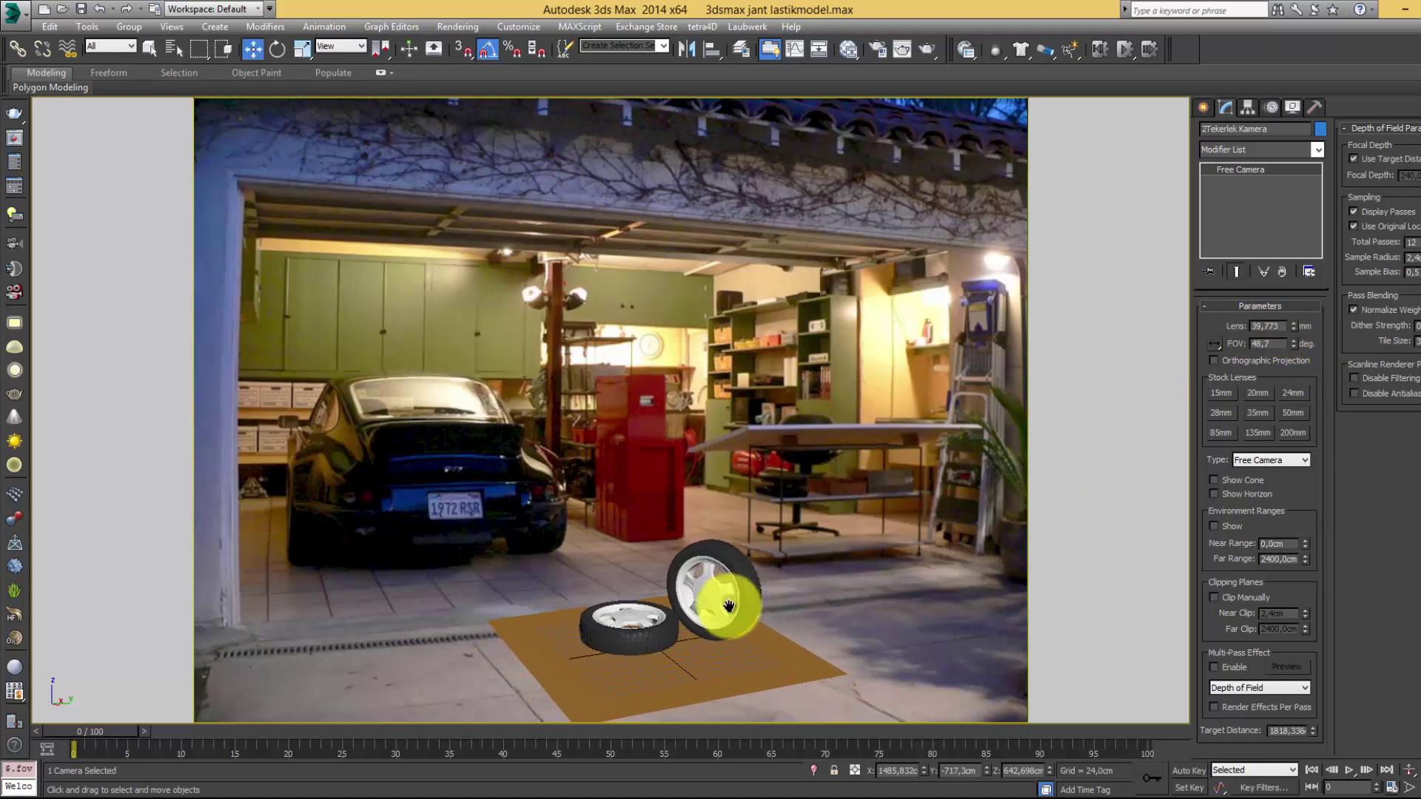
pyautogui.moveTo(726, 619); pyautogui.dragTo(705, 603, button='middle')
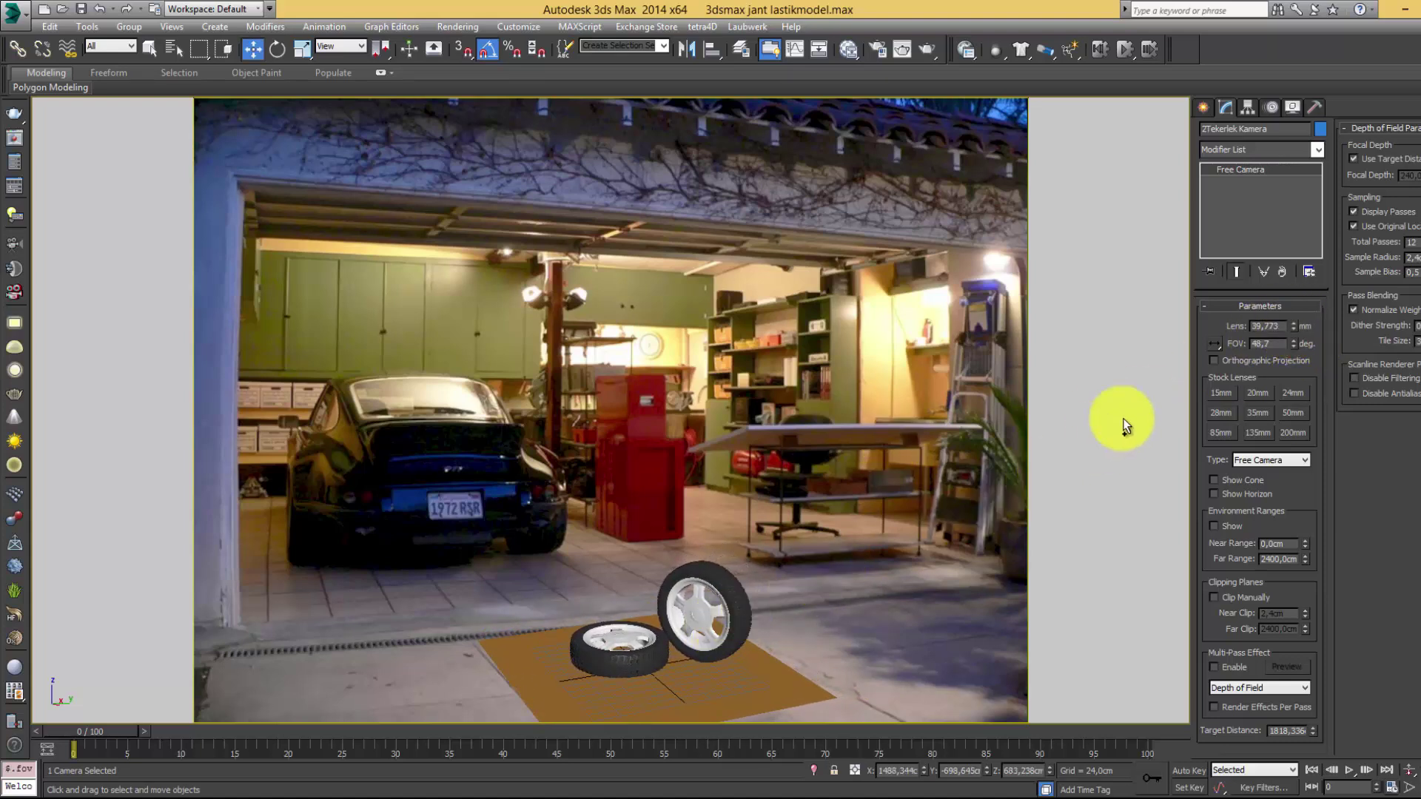
pyautogui.moveTo(1295, 344); pyautogui.dragTo(1295, 348)
pyautogui.moveTo(726, 637); pyautogui.dragTo(749, 592, button='middle')
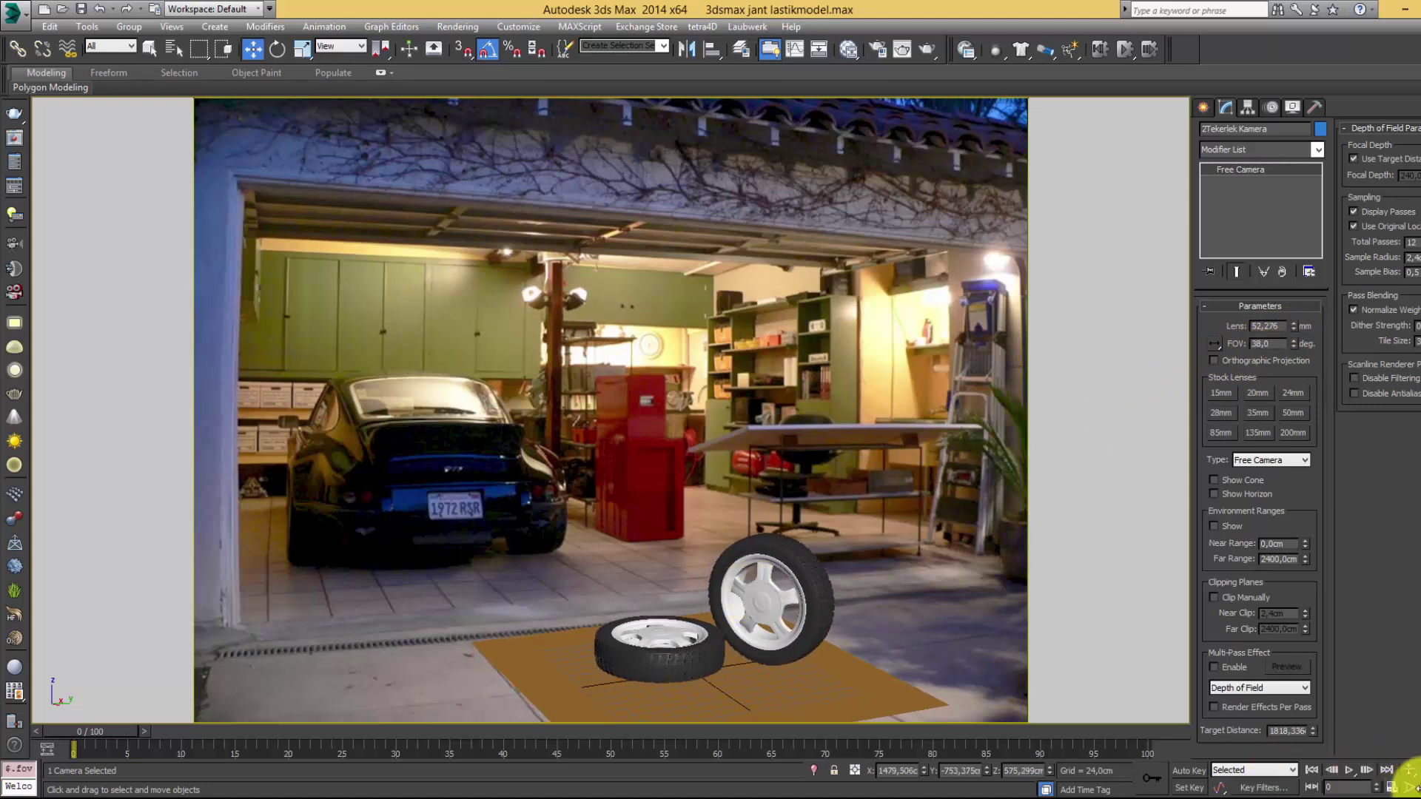
pyautogui.click(1410, 771)
pyautogui.moveTo(871, 685); pyautogui.dragTo(816, 666)
pyautogui.rightClick(815, 668)
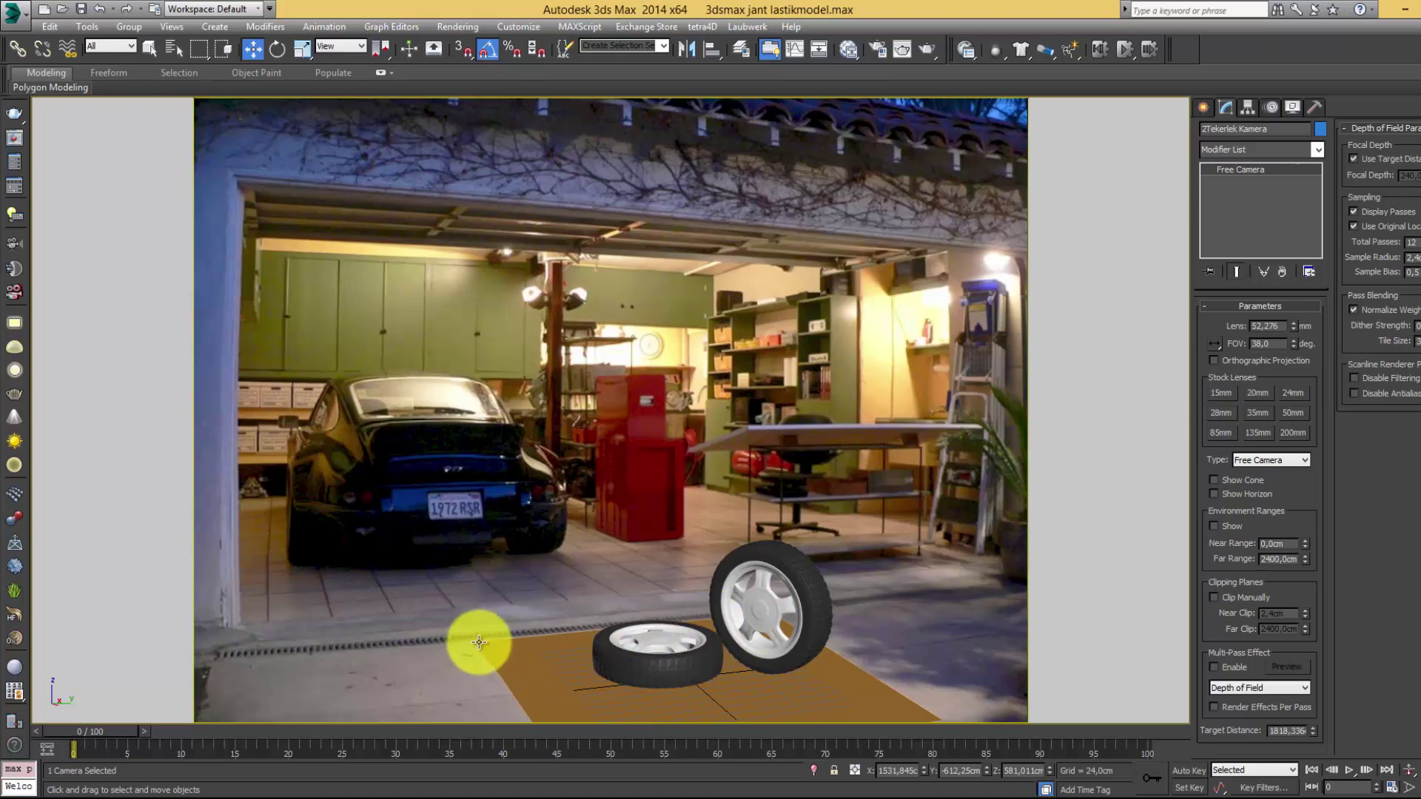
# - Dolly the camera closer so the wheels sit larger and lower at 52.276 mm, then deselect
pyautogui.click(1409, 770)
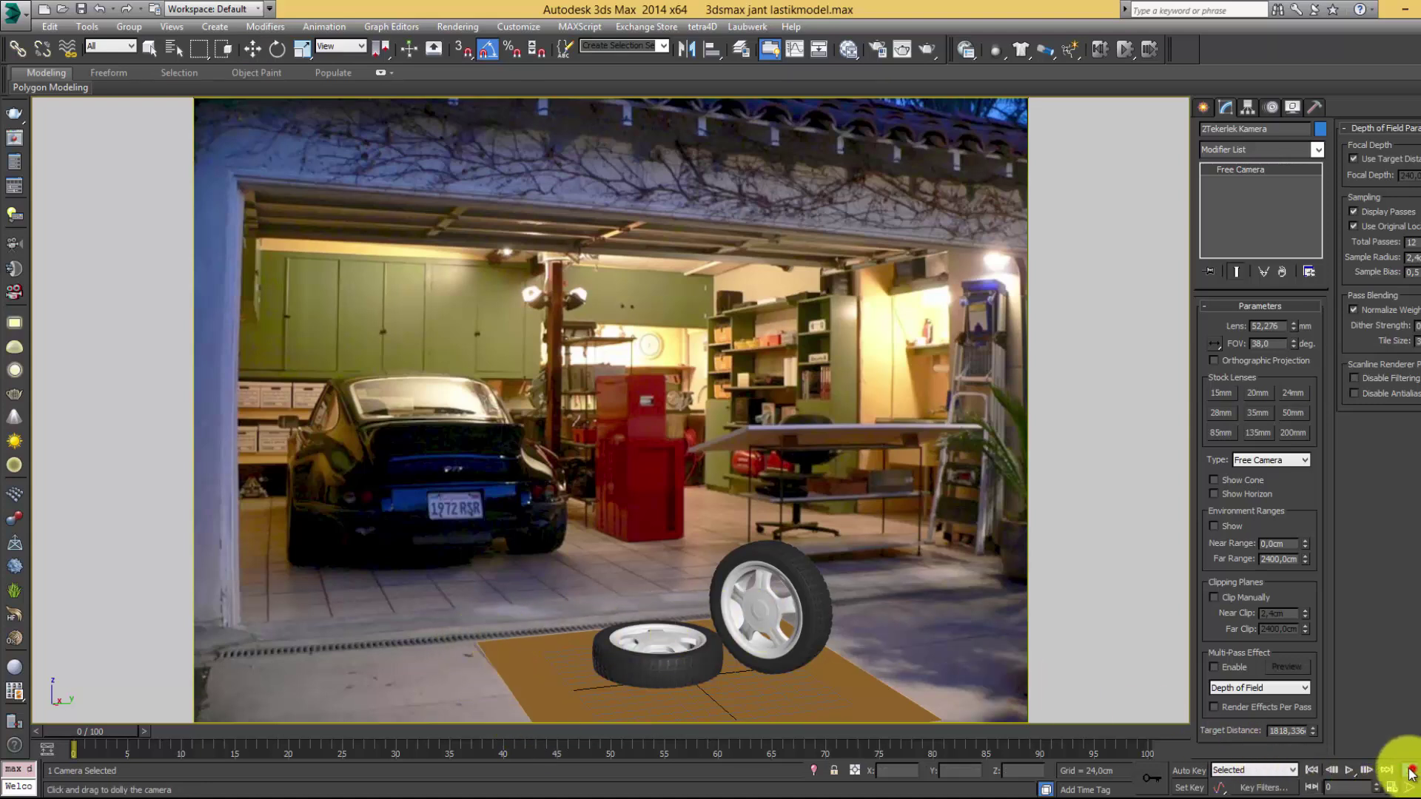
pyautogui.moveTo(832, 585); pyautogui.dragTo(830, 588)
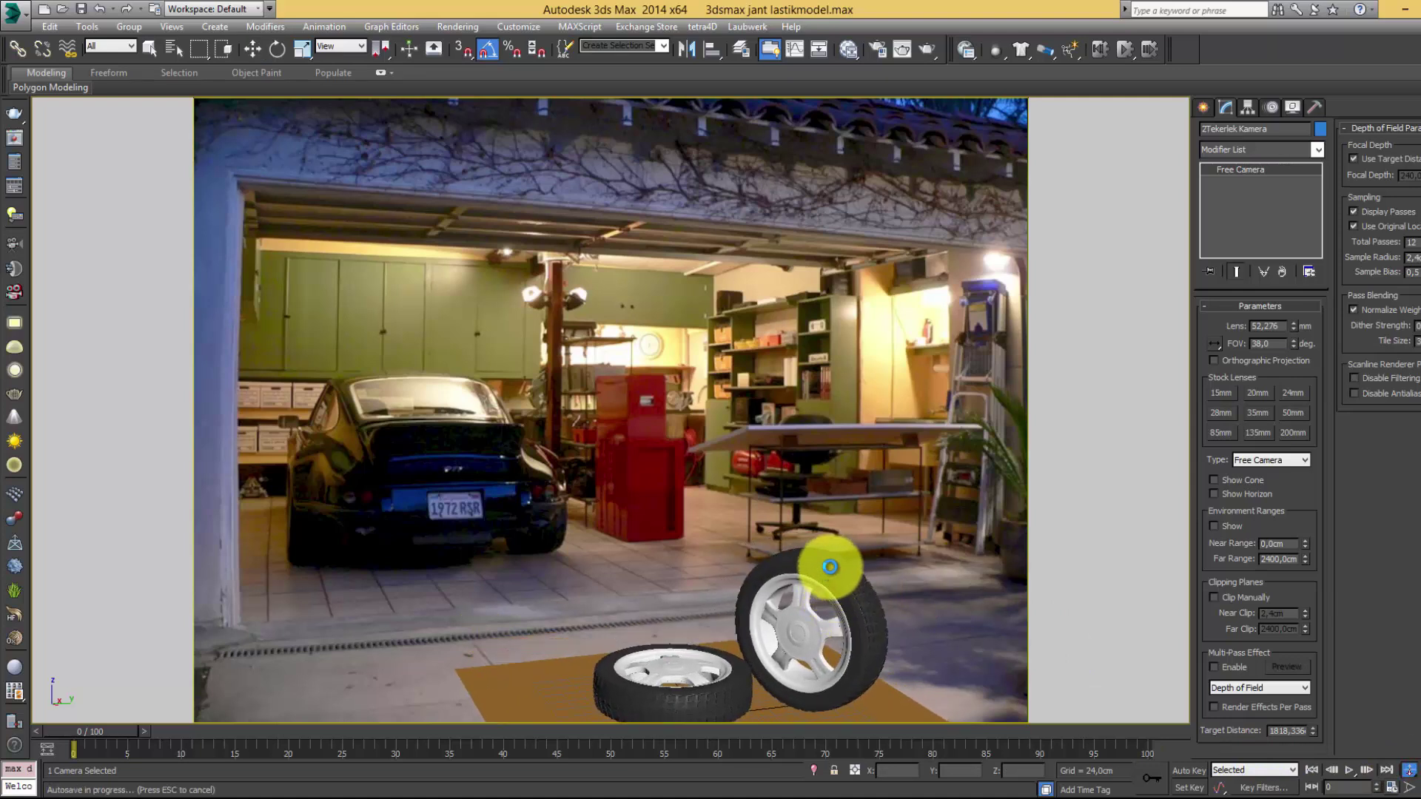
pyautogui.moveTo(831, 588)
pyautogui.mouseDown()
pyautogui.moveTo(819, 601)
pyautogui.moveTo(770, 570)
pyautogui.moveTo(787, 568)
pyautogui.moveTo(784, 597)
pyautogui.mouseUp()
pyautogui.click(552, 488)
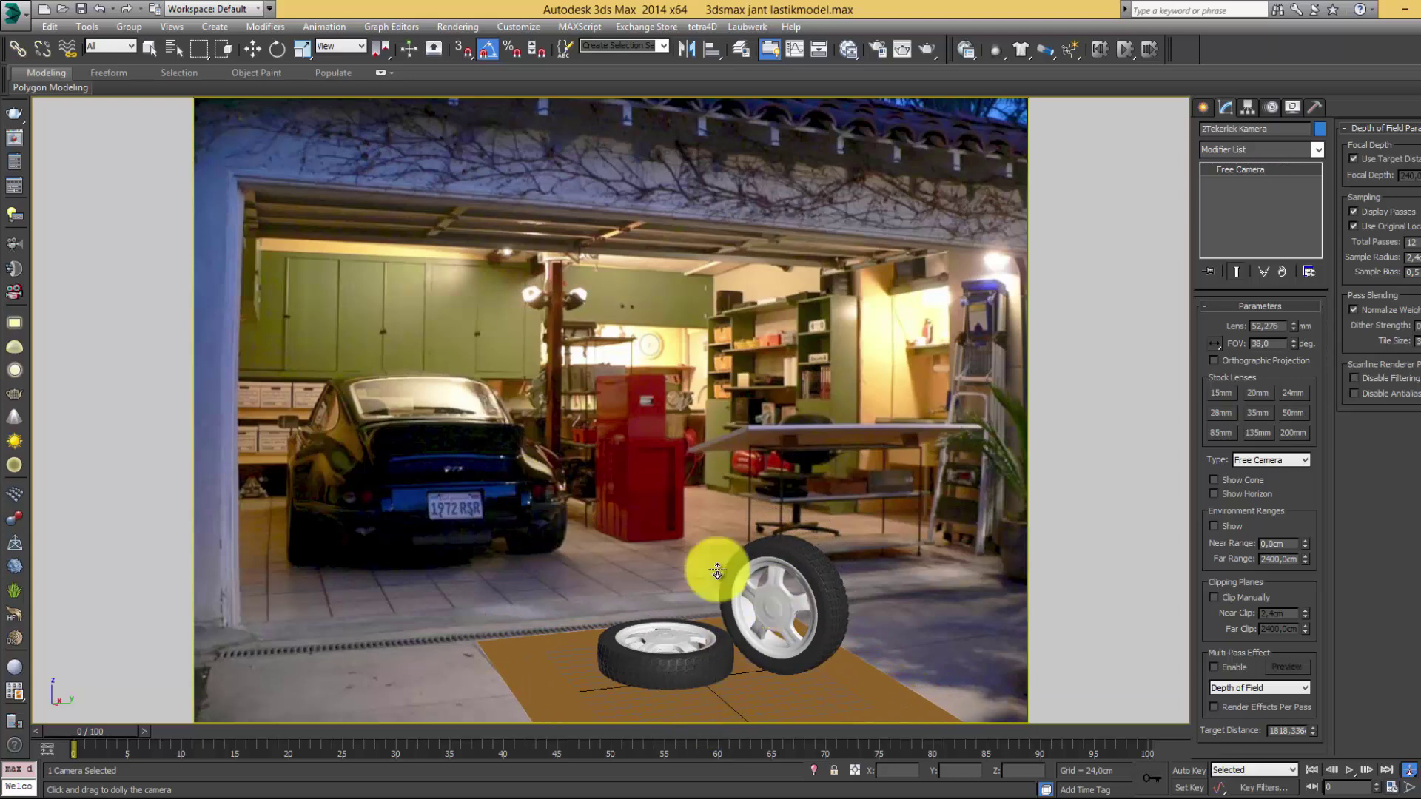
pyautogui.press('w')
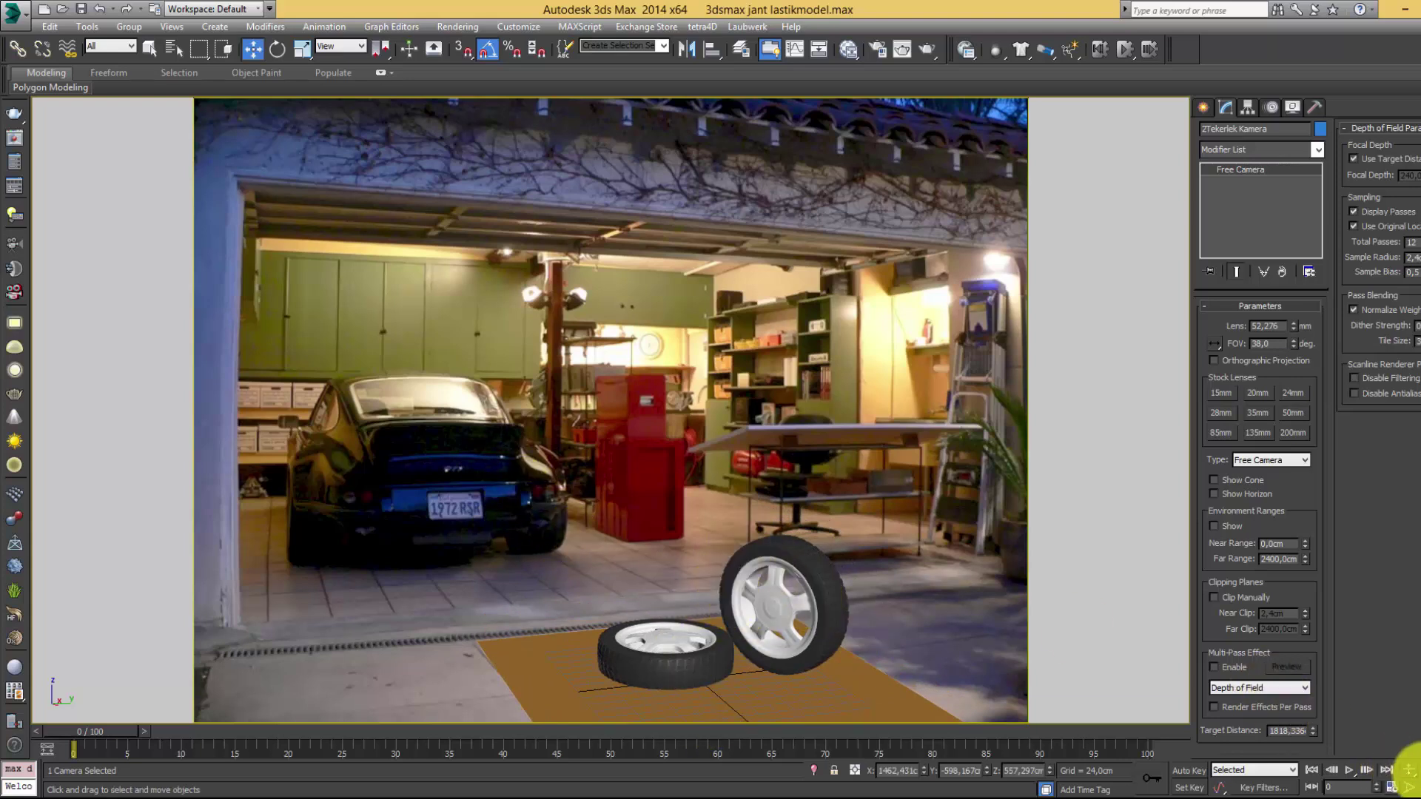
pyautogui.click(1408, 771)
pyautogui.moveTo(809, 580)
pyautogui.mouseDown()
pyautogui.moveTo(802, 571)
pyautogui.moveTo(797, 588)
pyautogui.mouseUp()
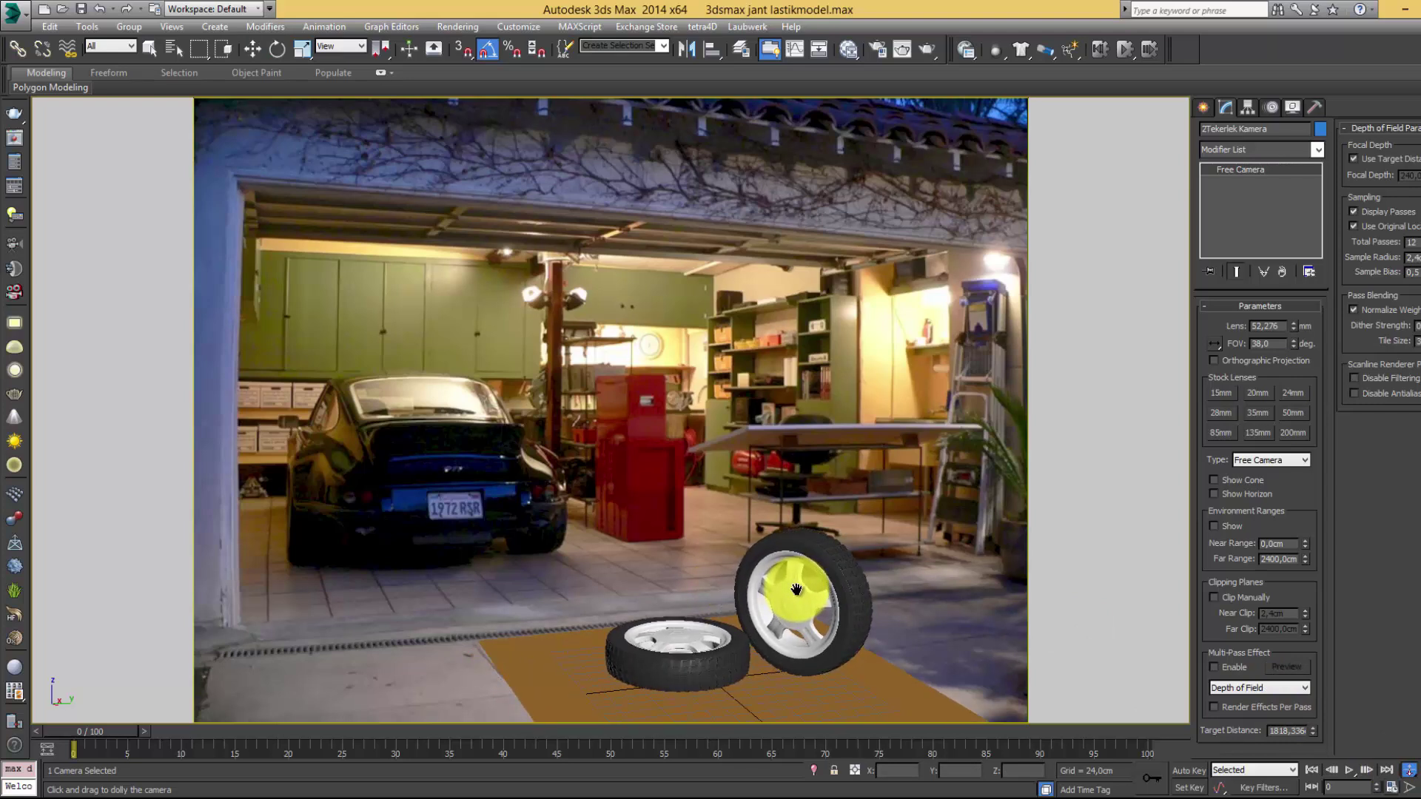
pyautogui.click(650, 350)
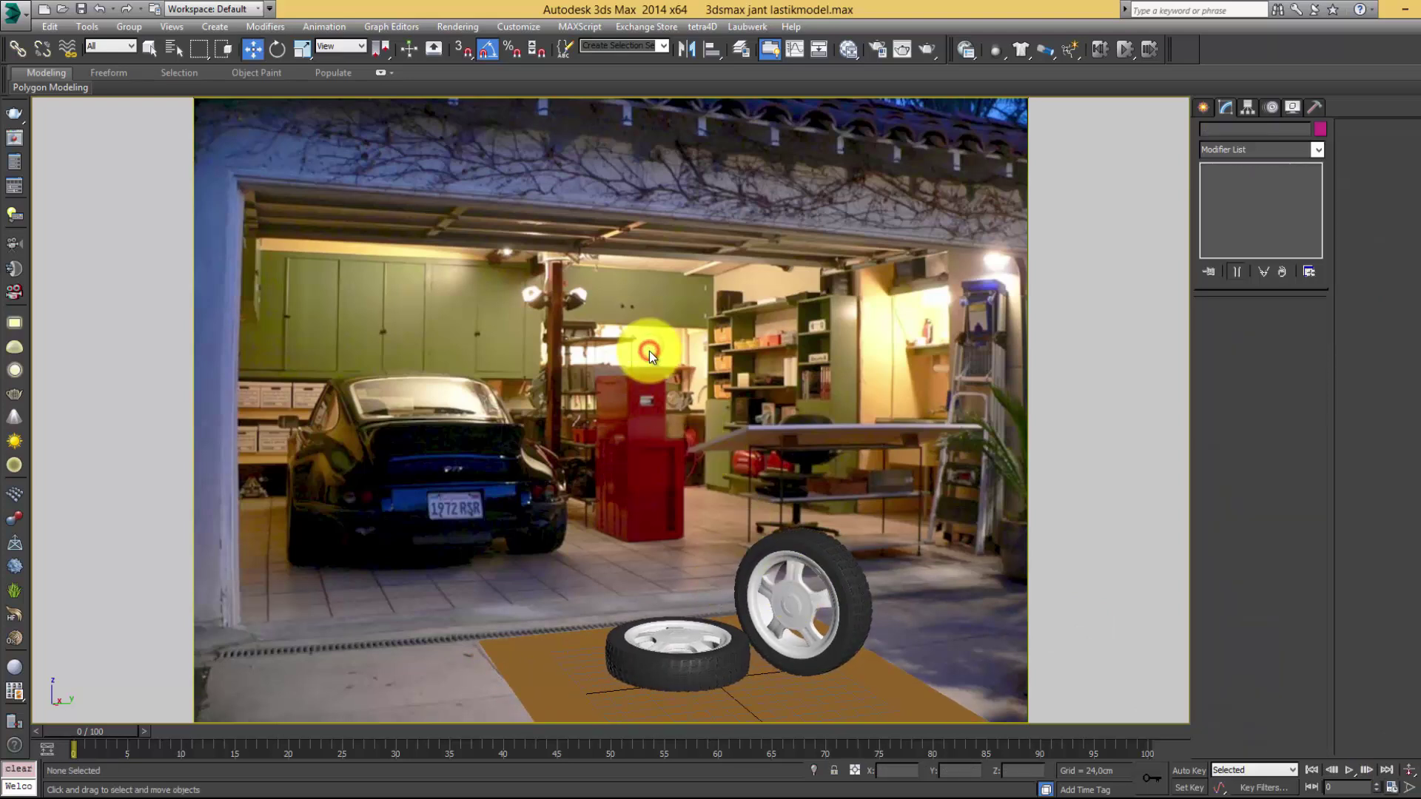
# - Render the camera view with mental ray from Render Setup, continuing past the missing map warning
pyautogui.click(923, 49)
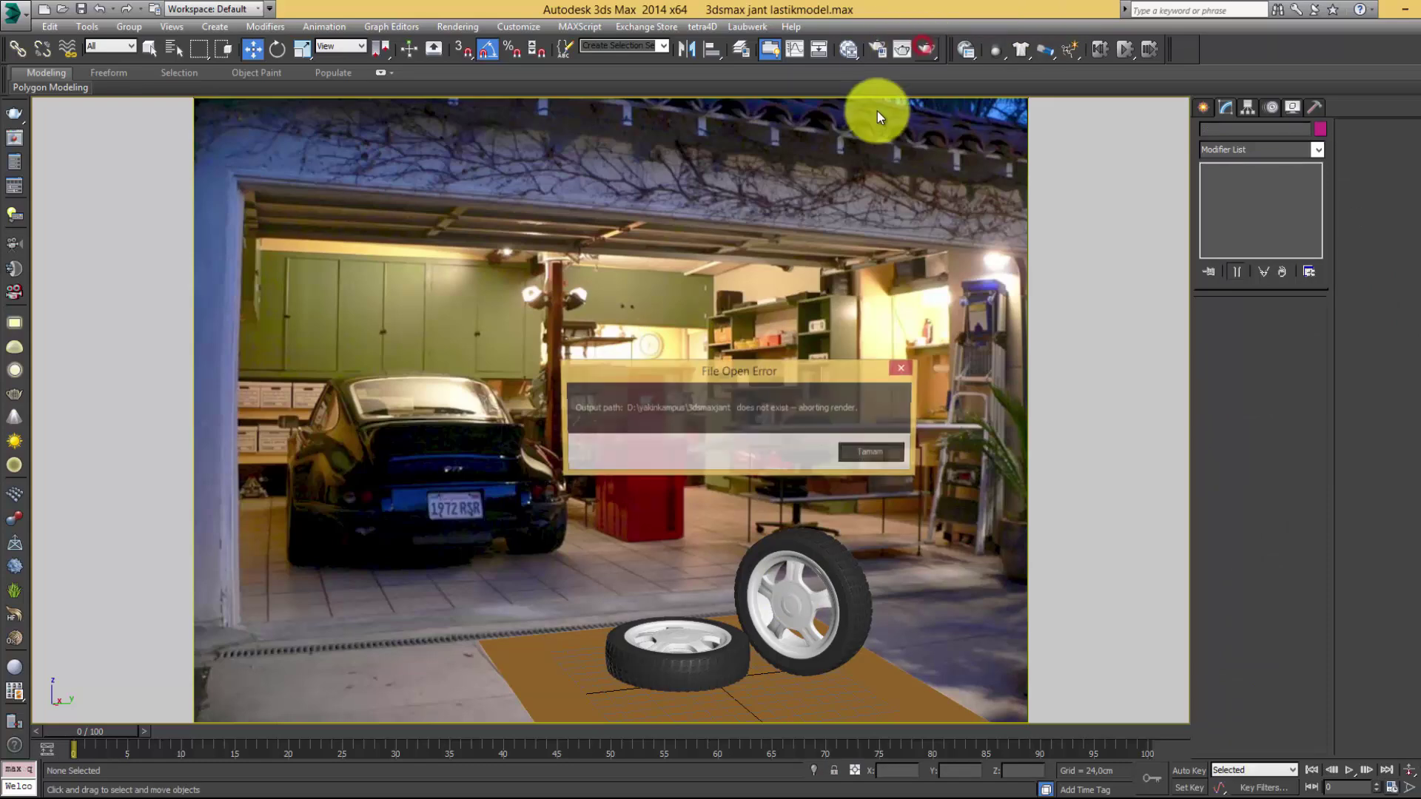
pyautogui.click(871, 454)
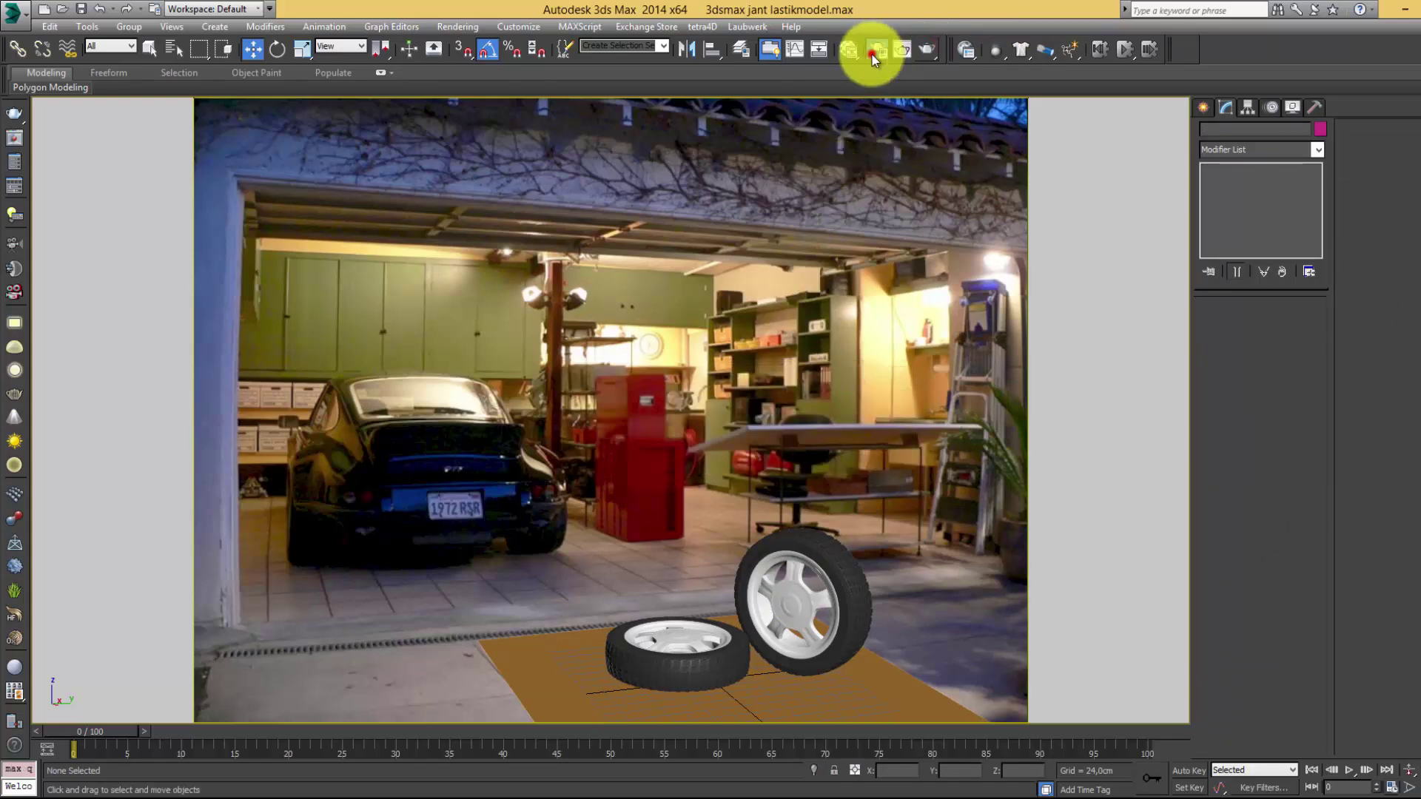
pyautogui.click(877, 49)
pyautogui.scroll(-3, 1156, 465)
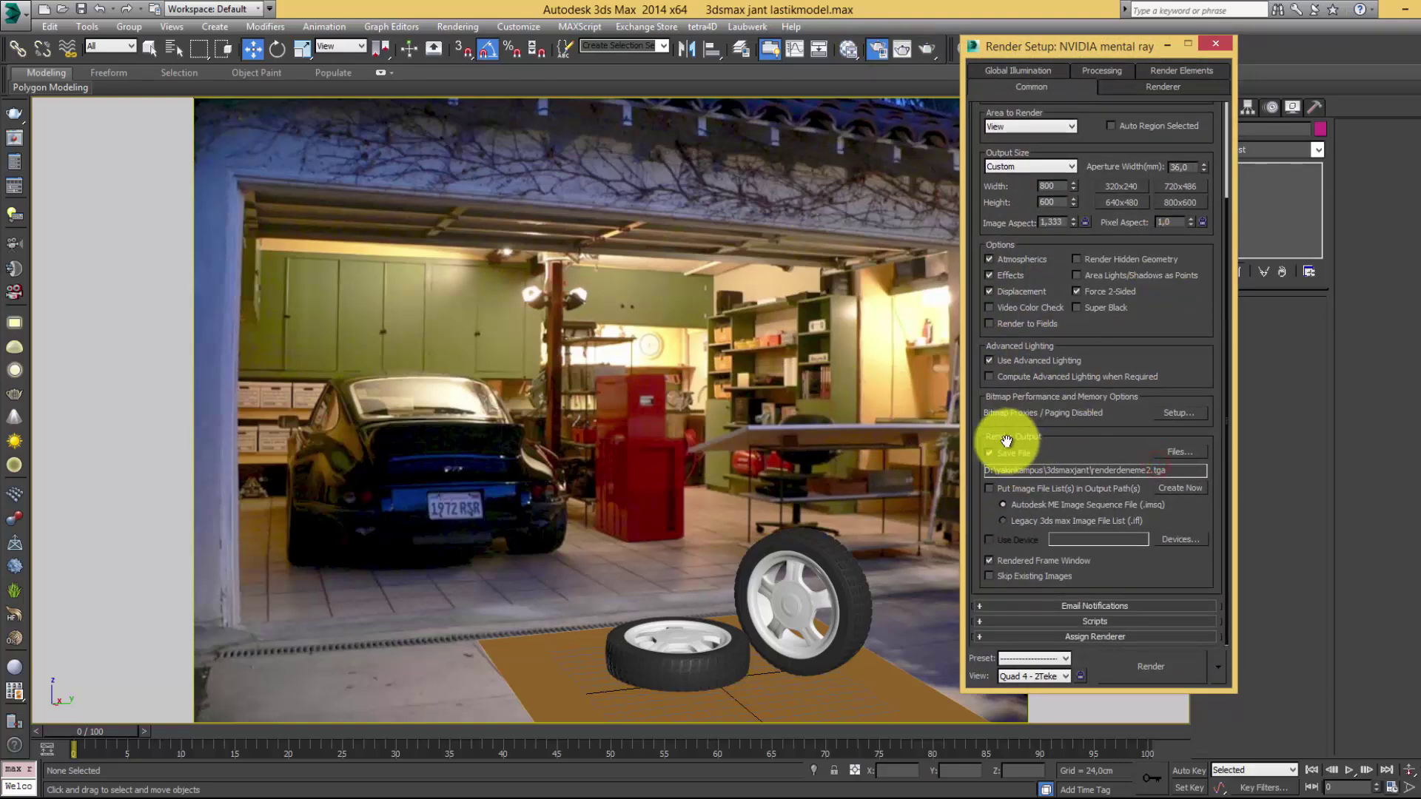
pyautogui.click(1125, 665)
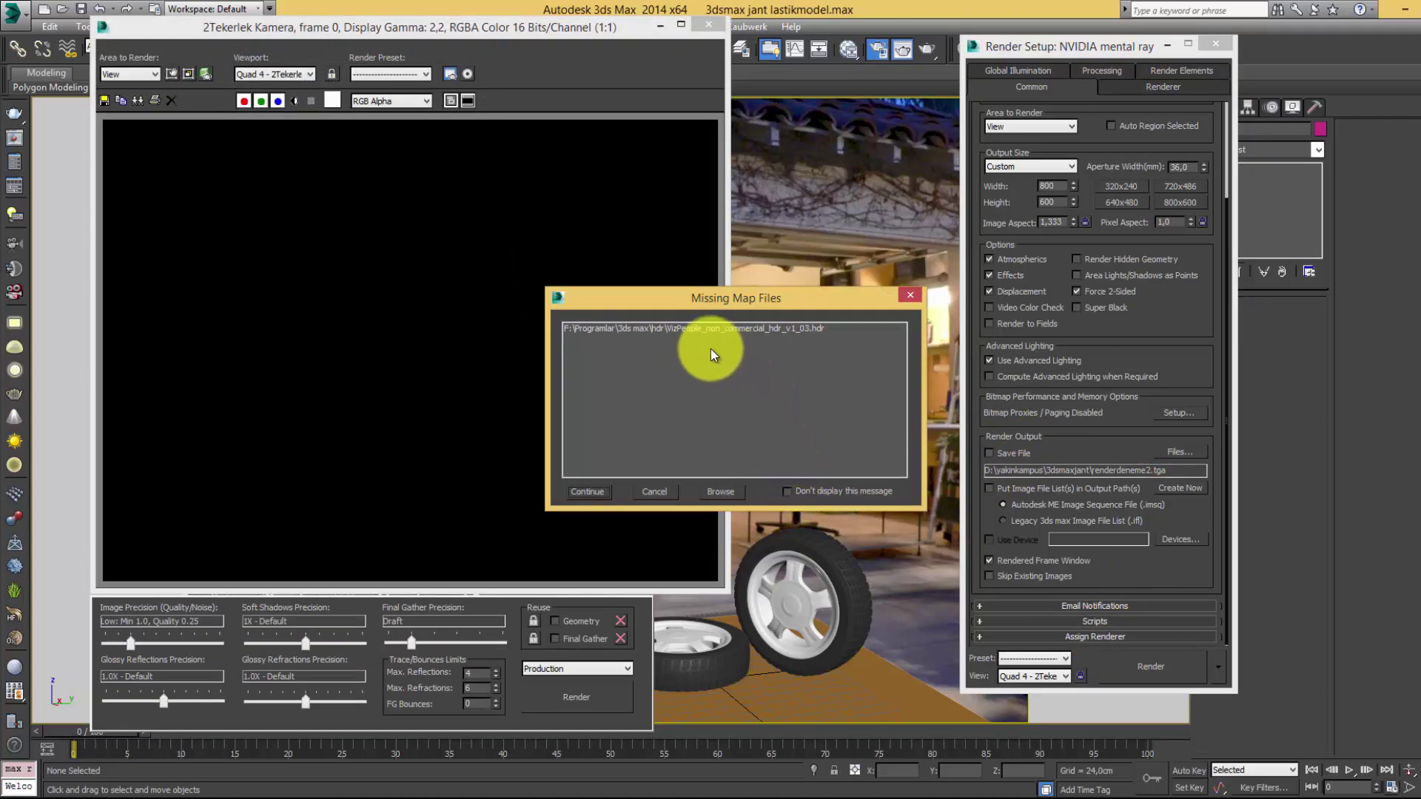
pyautogui.click(592, 491)
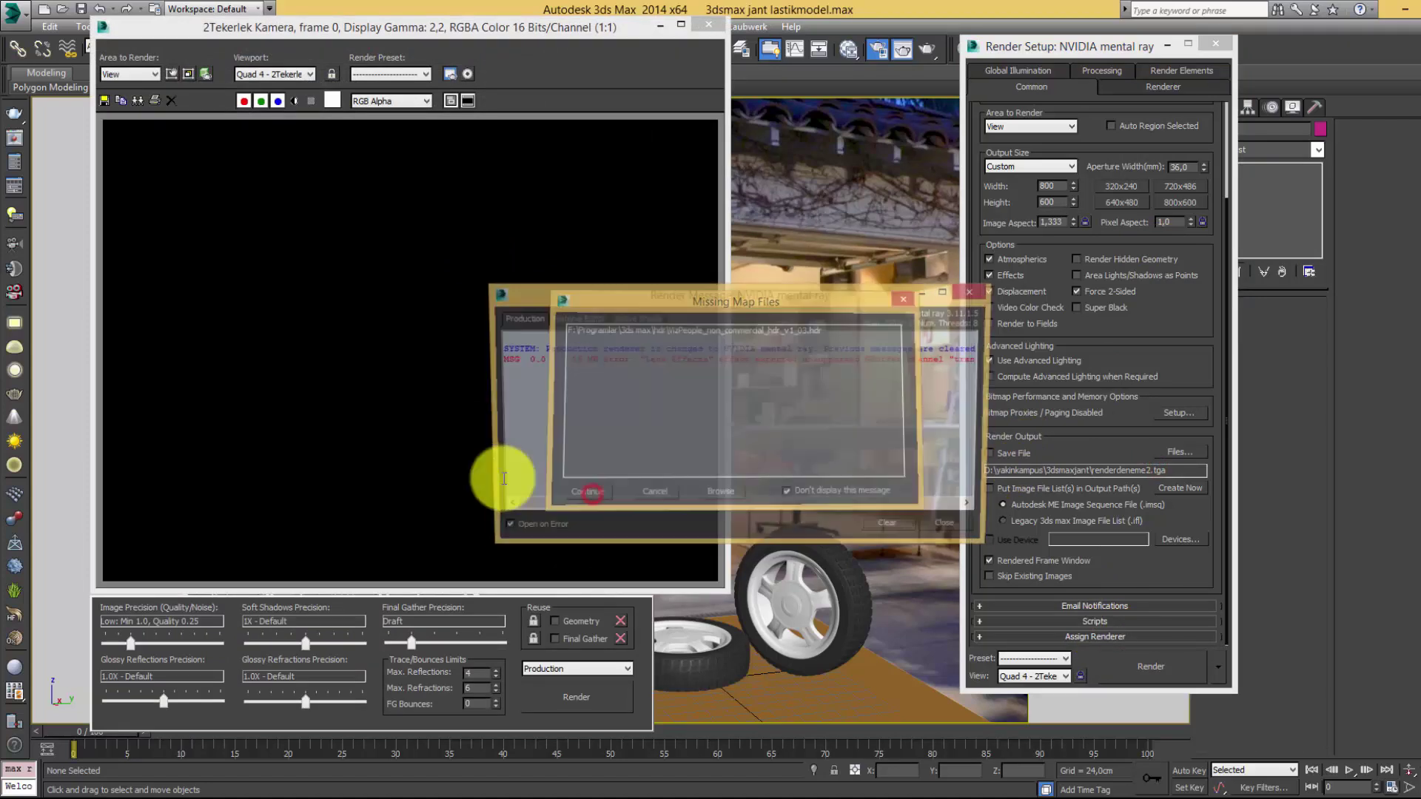
pyautogui.click(952, 531)
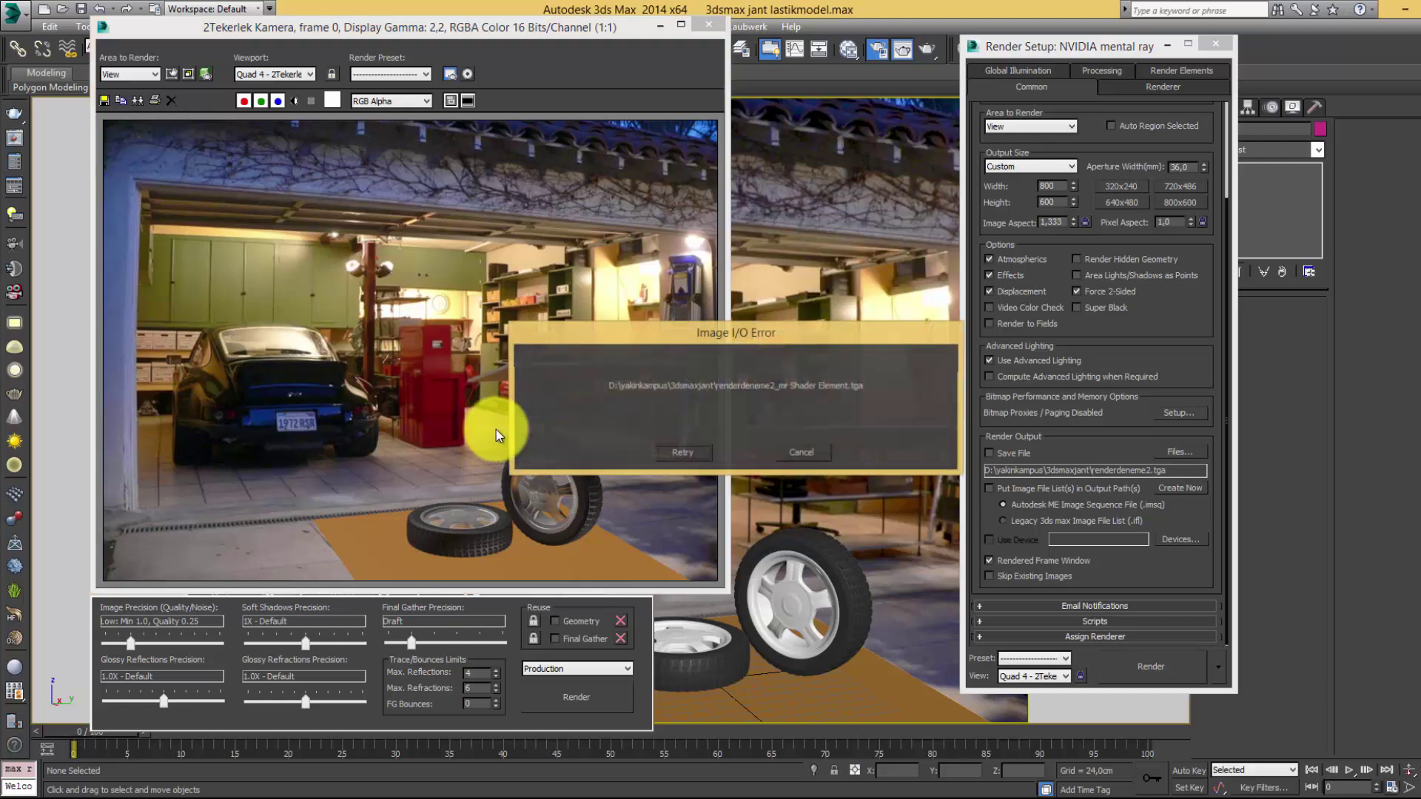
# - Dismiss the Image I/O and file-writing error dialogs, leaving the finished render
pyautogui.click(826, 451)
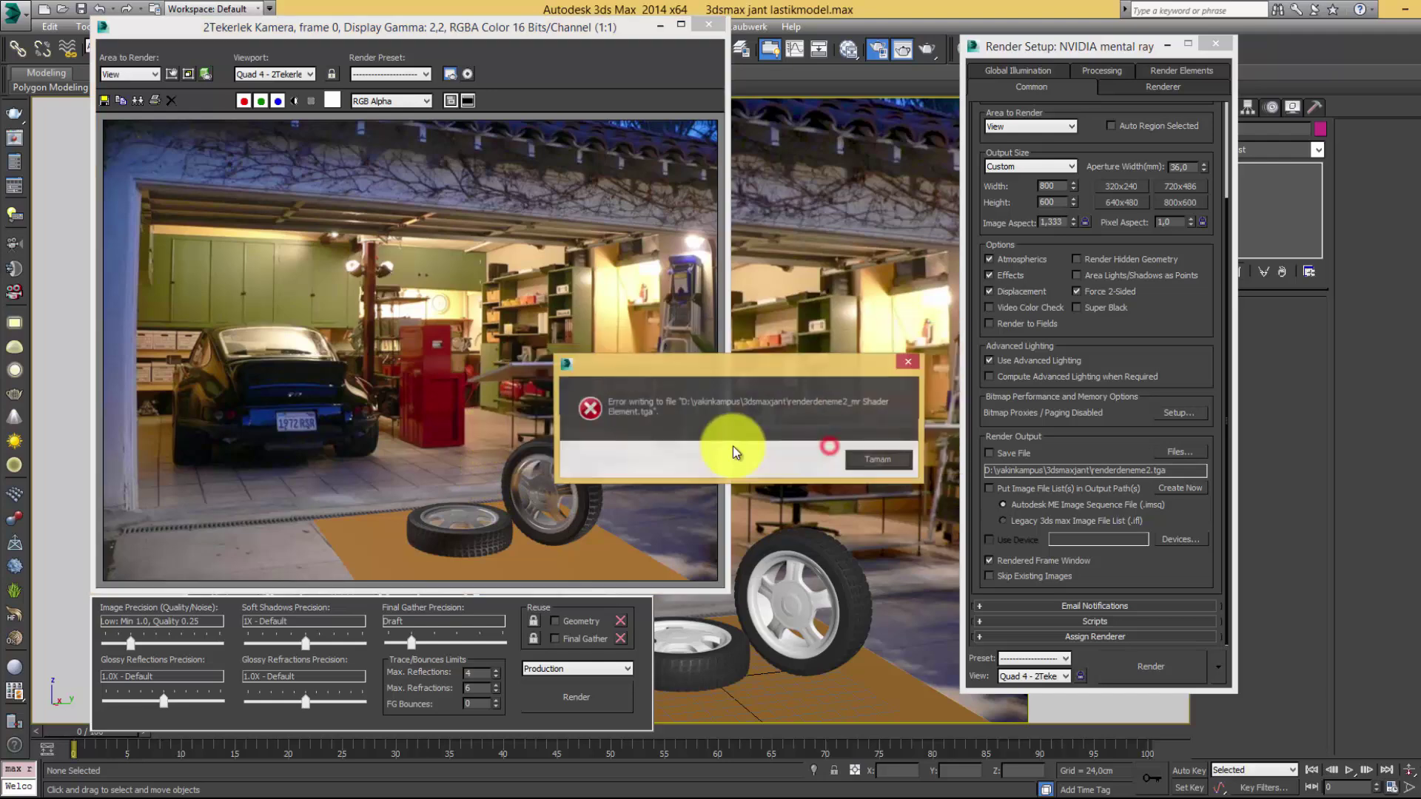
pyautogui.click(889, 456)
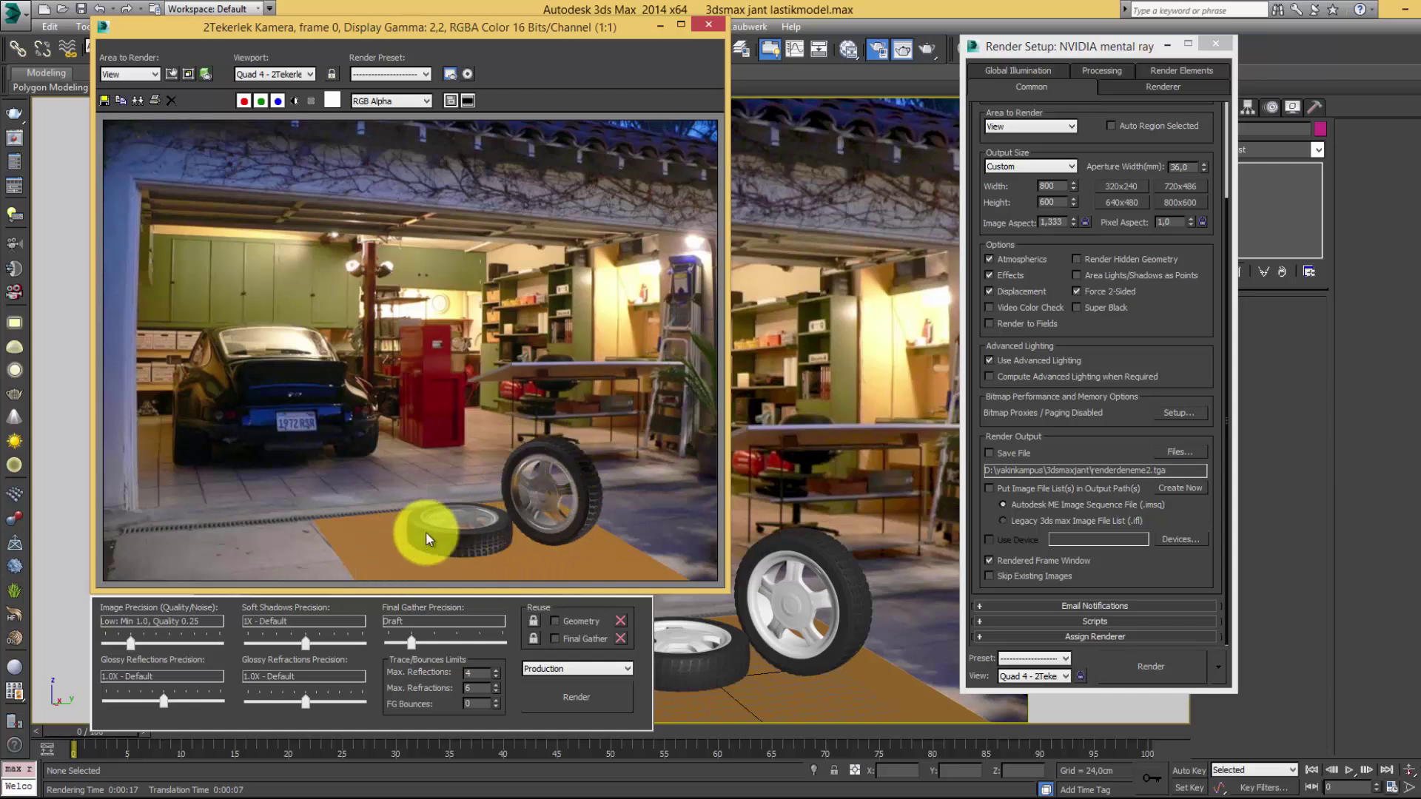
pyautogui.click(802, 239)
# - Open the Slate Material Editor and close the rendered frame and render settings windows
pyautogui.press('m')
pyautogui.rightClick(317, 413)
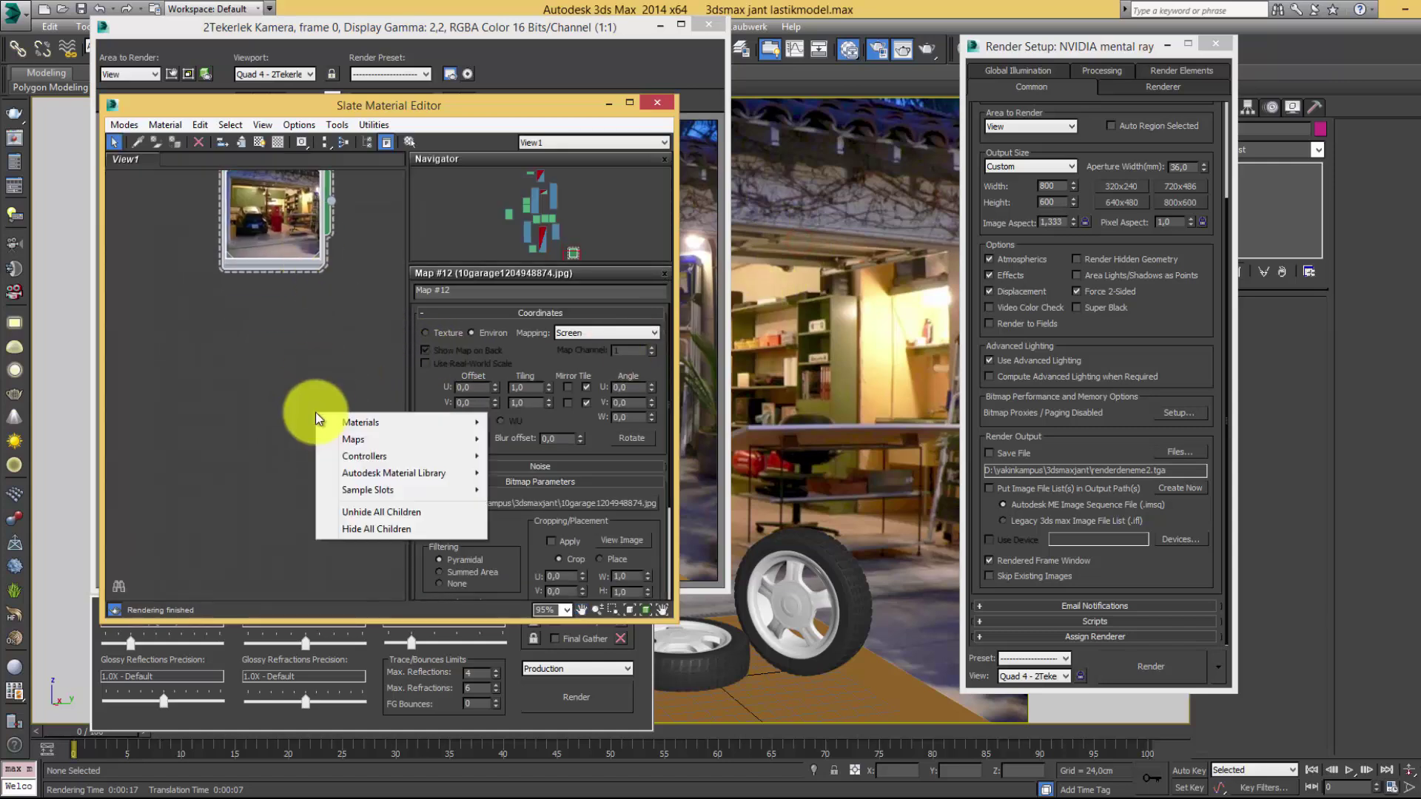
pyautogui.click(387, 424)
pyautogui.click(545, 447)
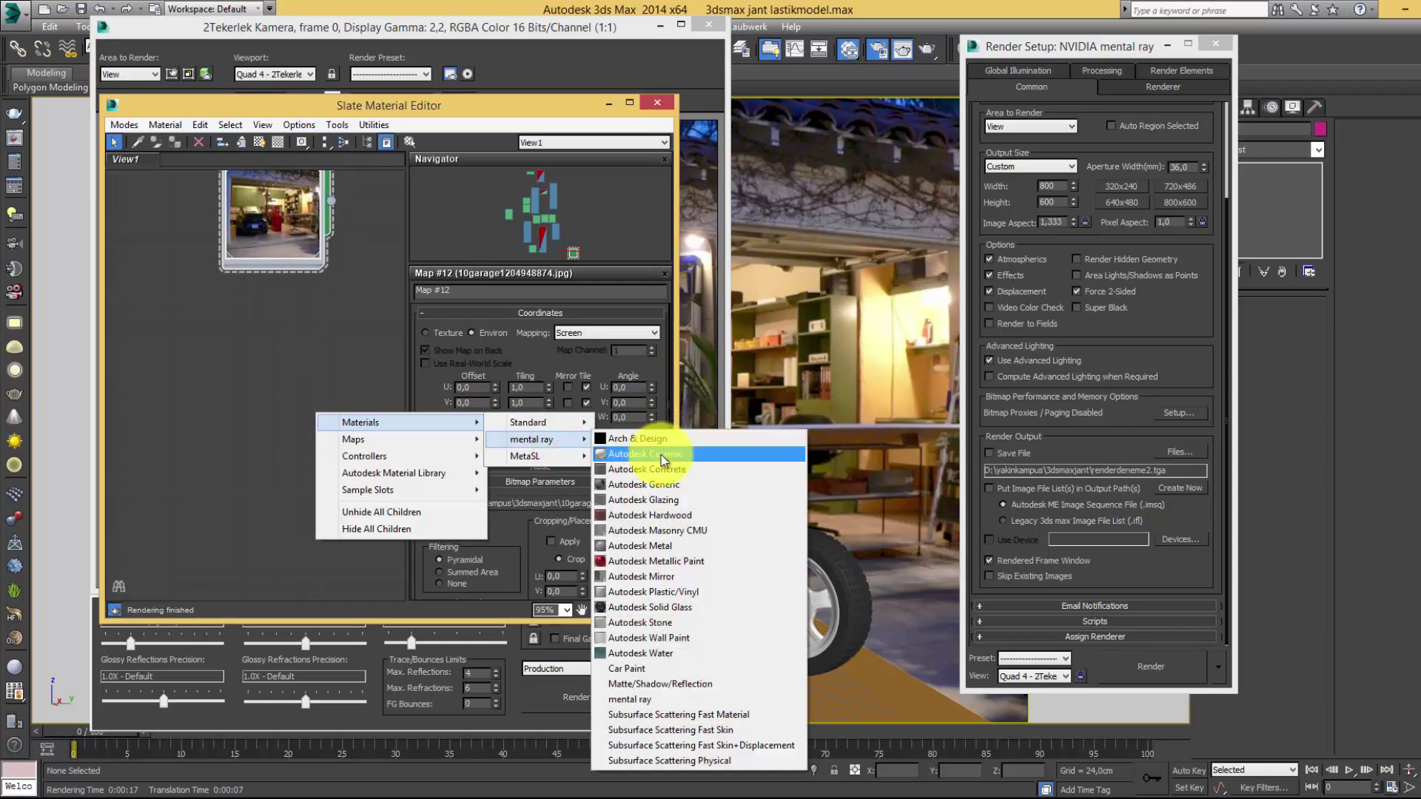
pyautogui.click(334, 341)
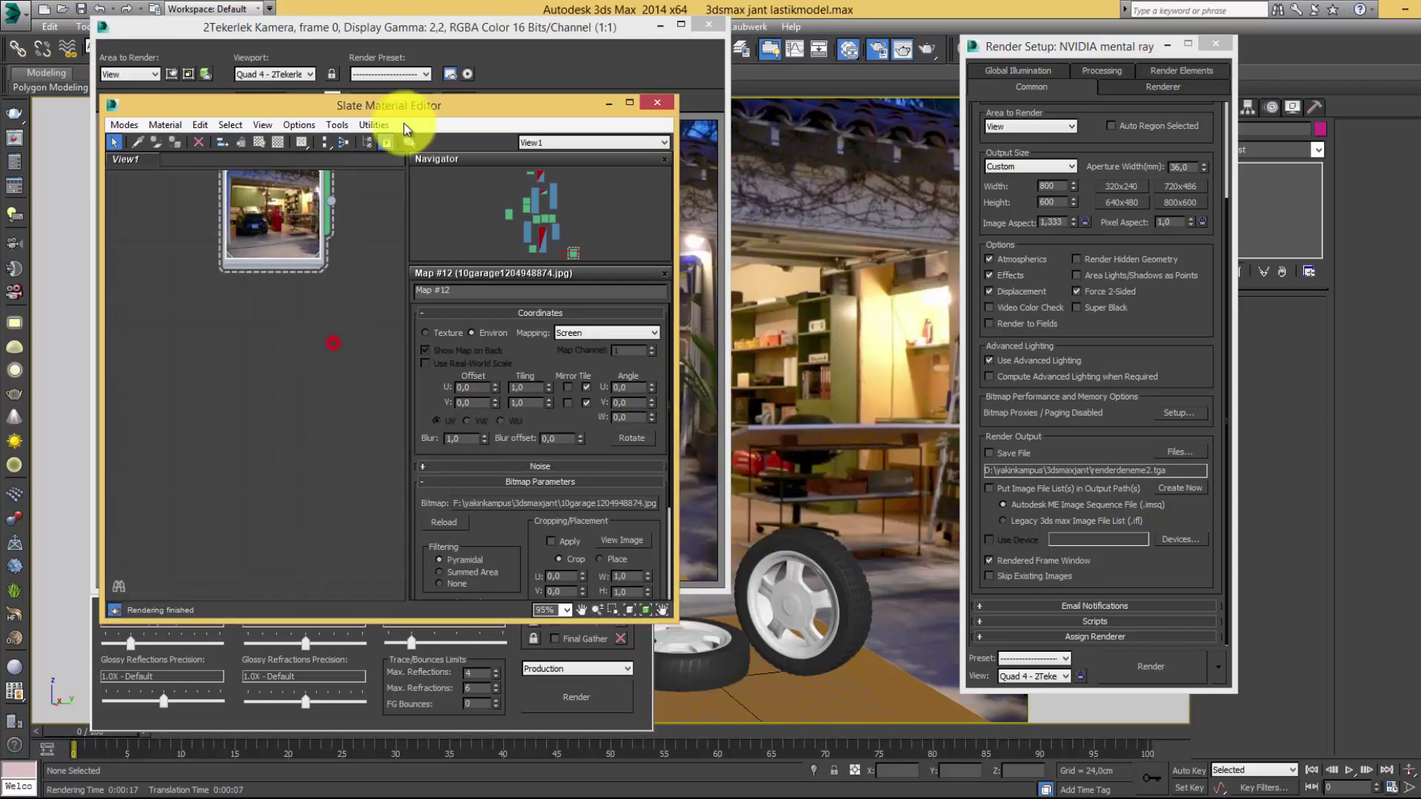
pyautogui.moveTo(479, 109)
pyautogui.mouseDown()
pyautogui.moveTo(1208, 69)
pyautogui.moveTo(1261, 48)
pyautogui.mouseUp()
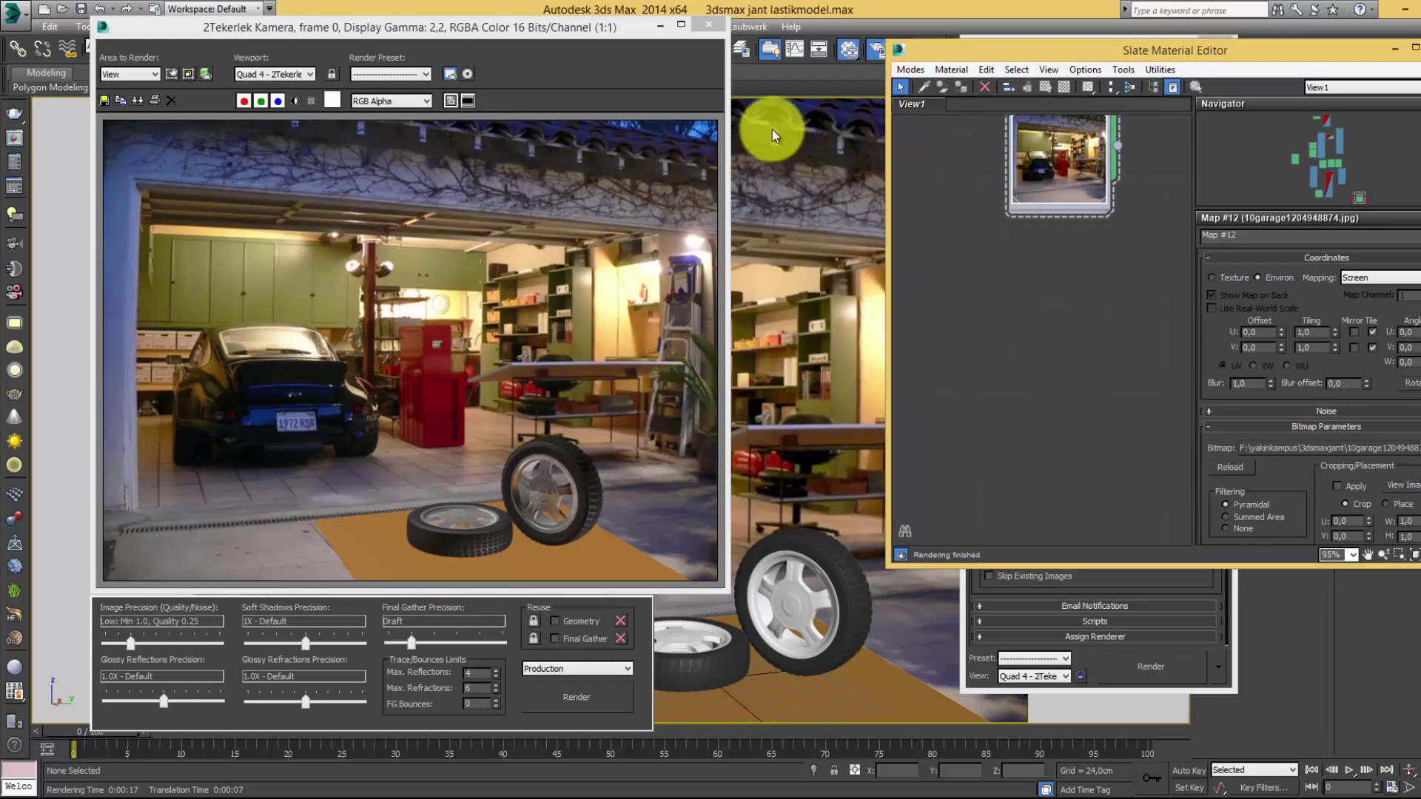
pyautogui.click(701, 24)
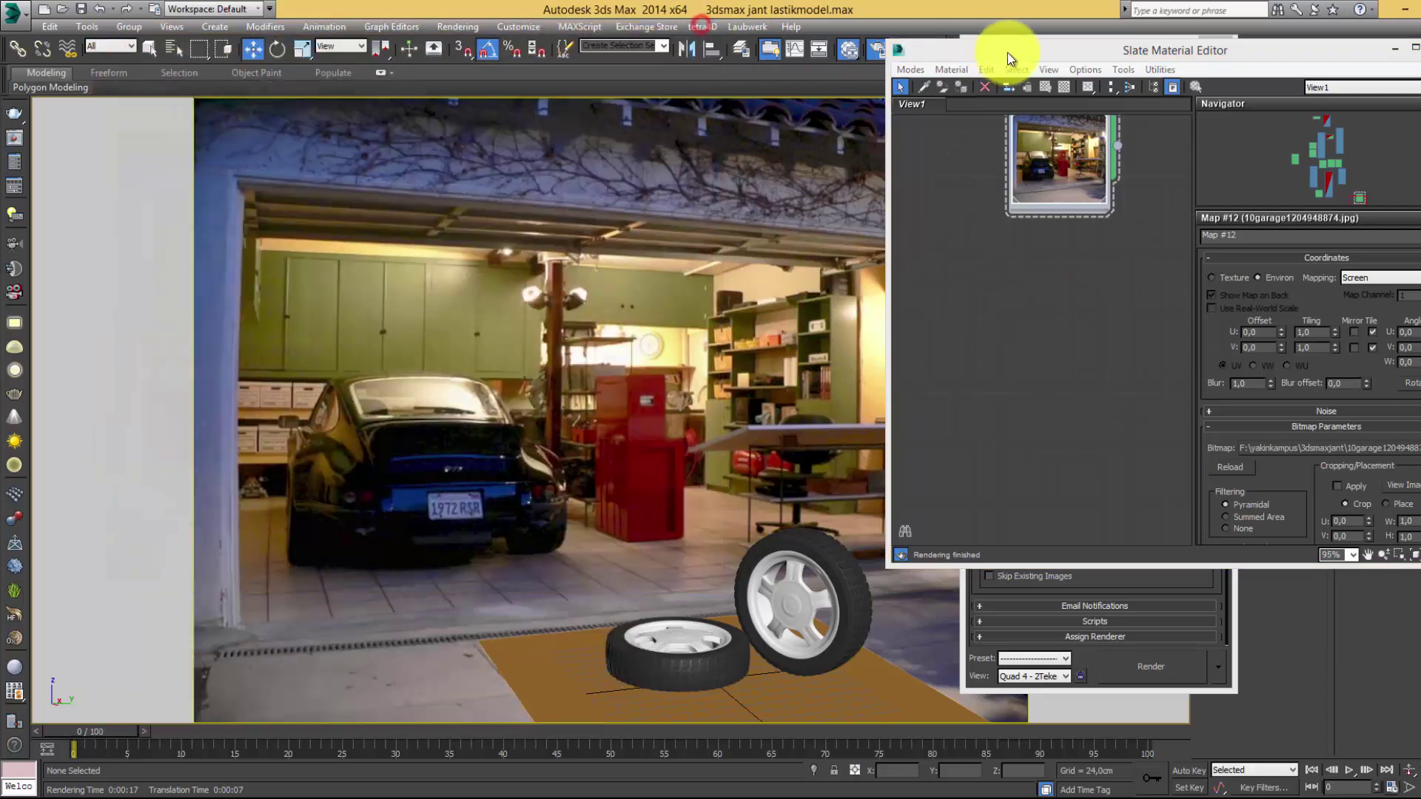
pyautogui.moveTo(1007, 52); pyautogui.dragTo(314, 83)
pyautogui.click(1002, 51)
pyautogui.click(1216, 43)
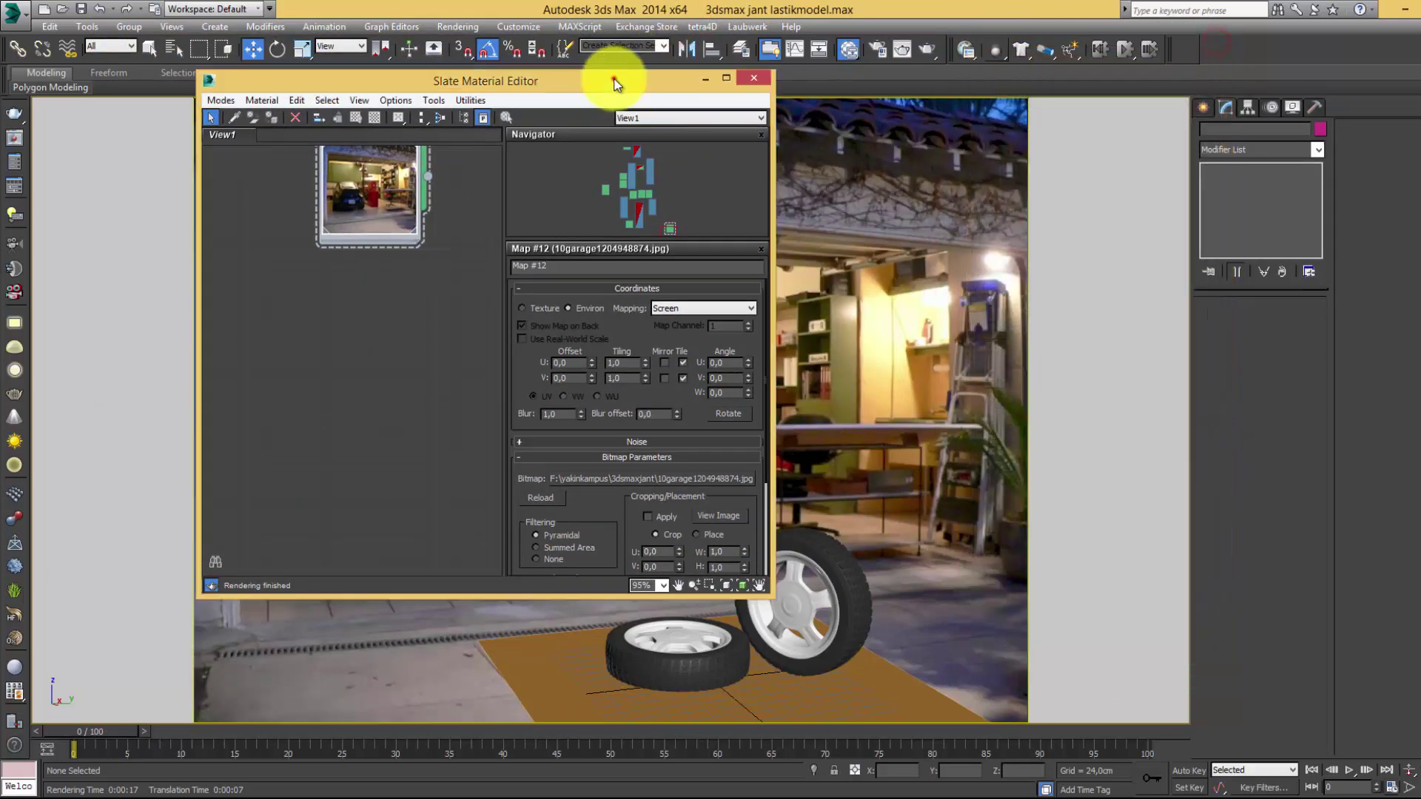
pyautogui.moveTo(612, 78); pyautogui.dragTo(1258, 32)
# - Add a mental ray Arch & Design material and reset its Reflectivity to 0.0
pyautogui.rightClick(1029, 280)
pyautogui.moveTo(1236, 300)
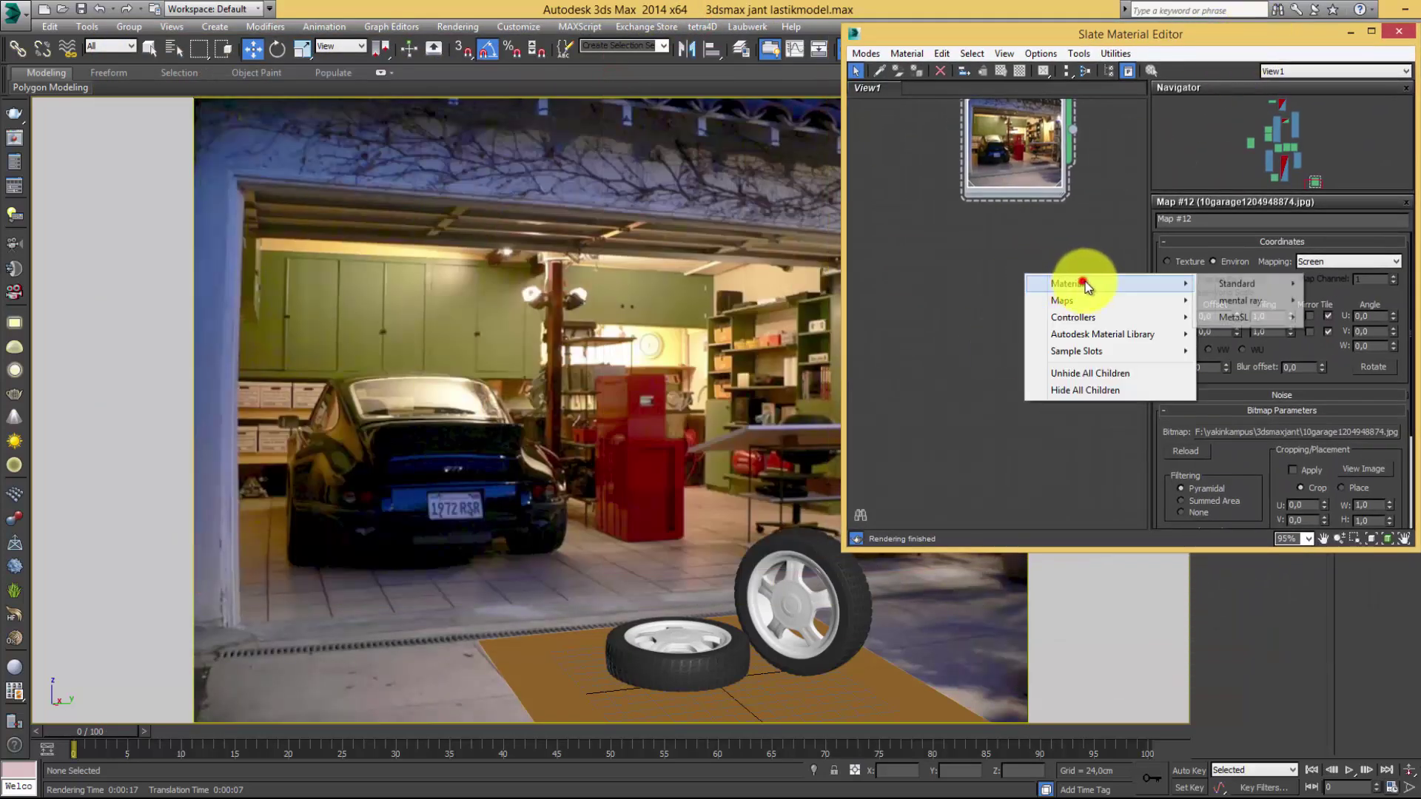
pyautogui.click(1134, 302)
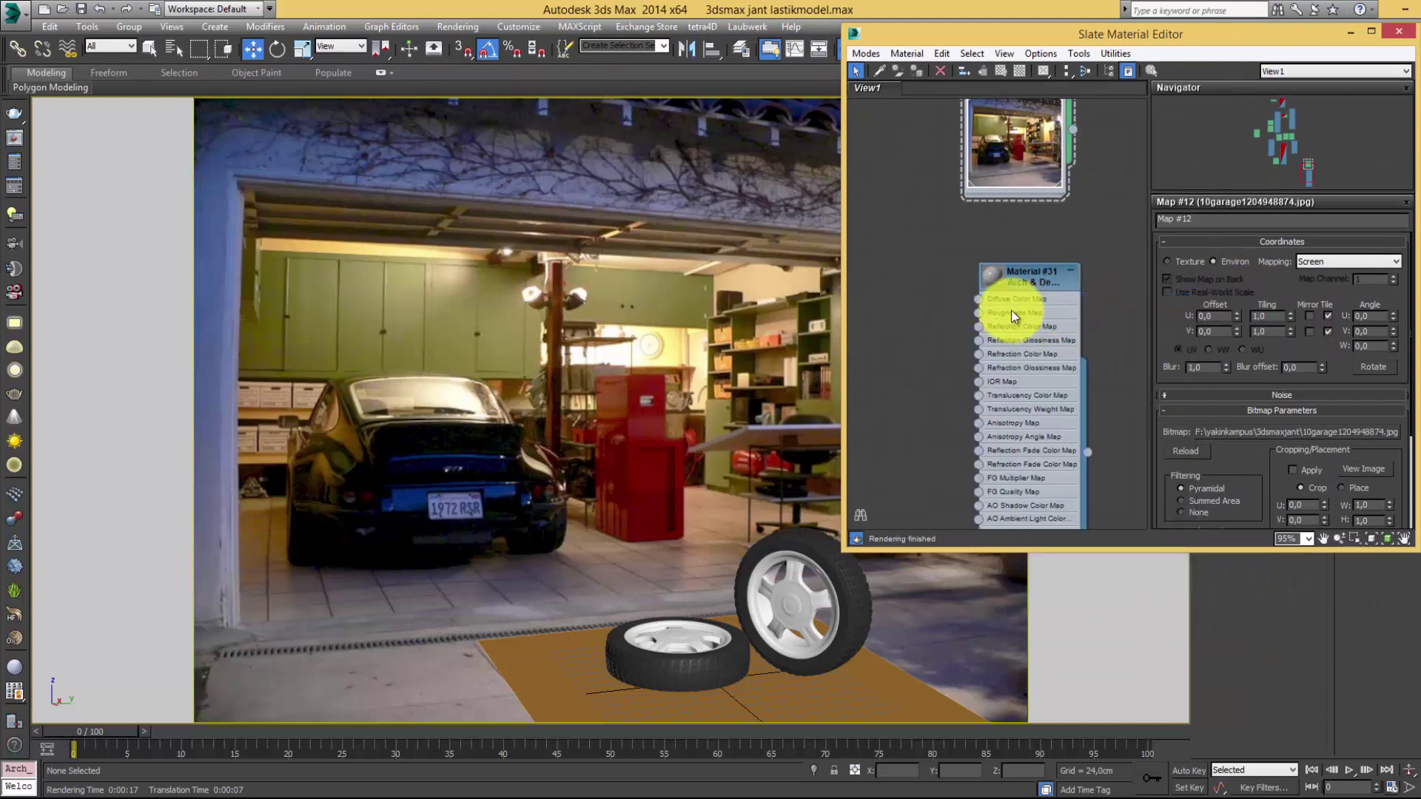
pyautogui.scroll(-3, 1022, 333)
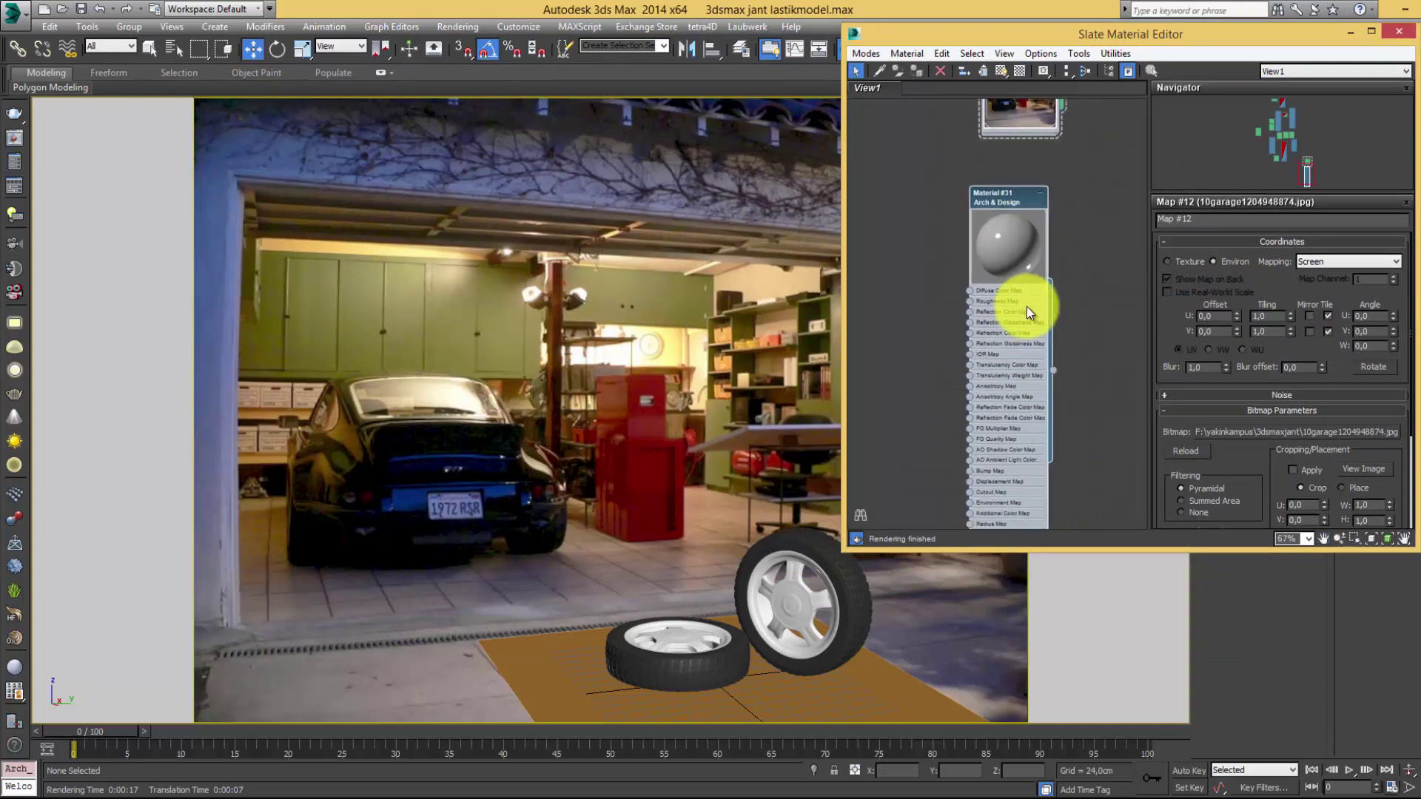
pyautogui.rightClick(1100, 274)
pyautogui.moveTo(1316, 295)
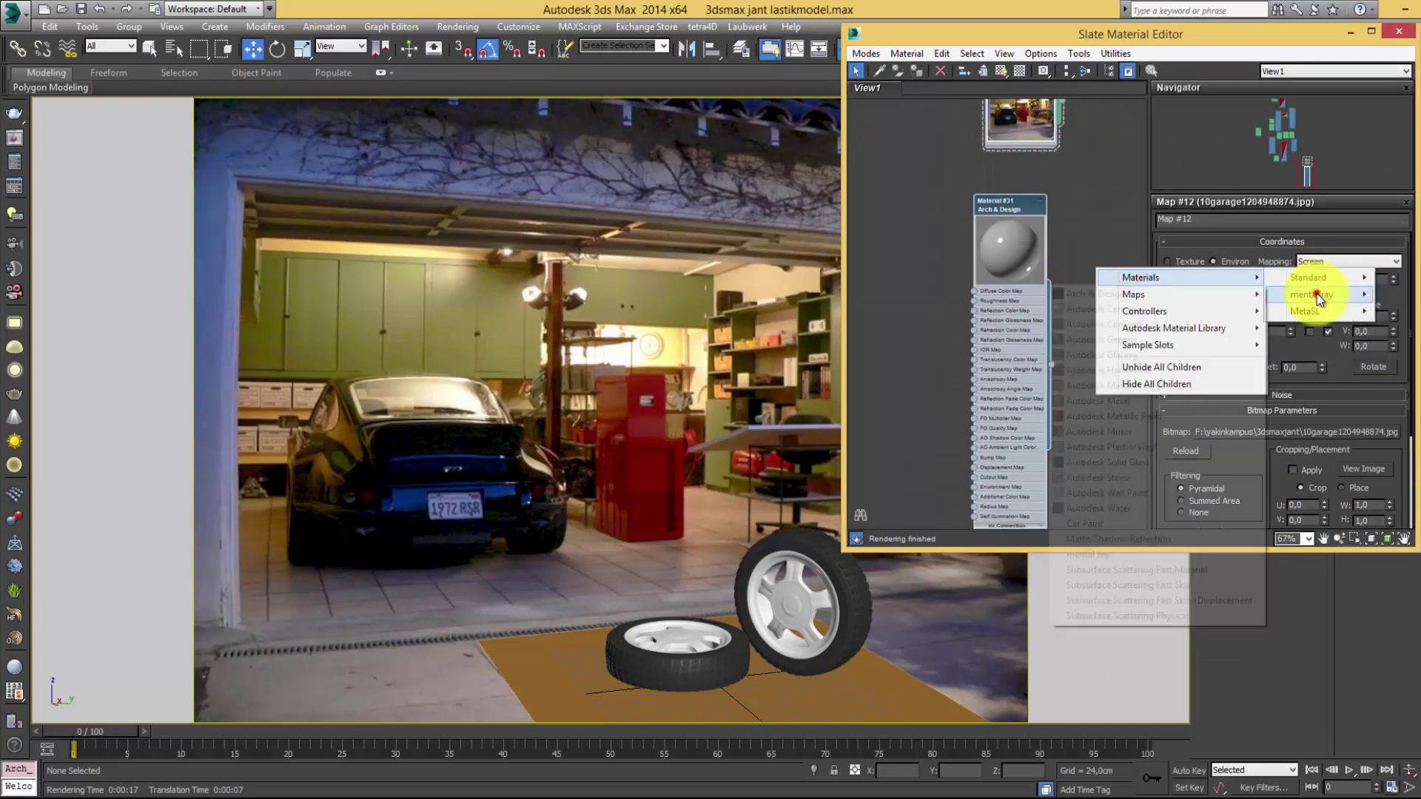
pyautogui.click(1037, 311)
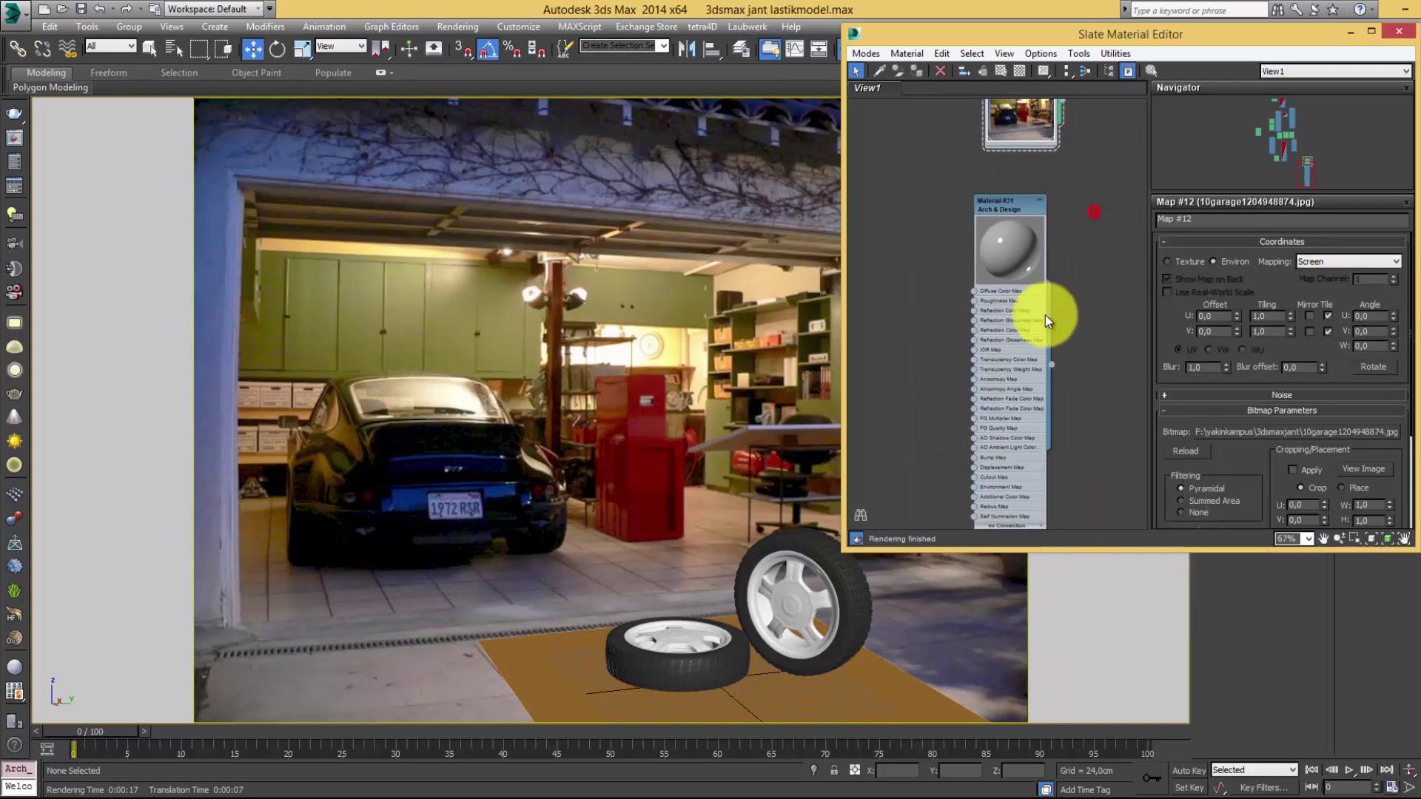
pyautogui.doubleClick(1015, 360)
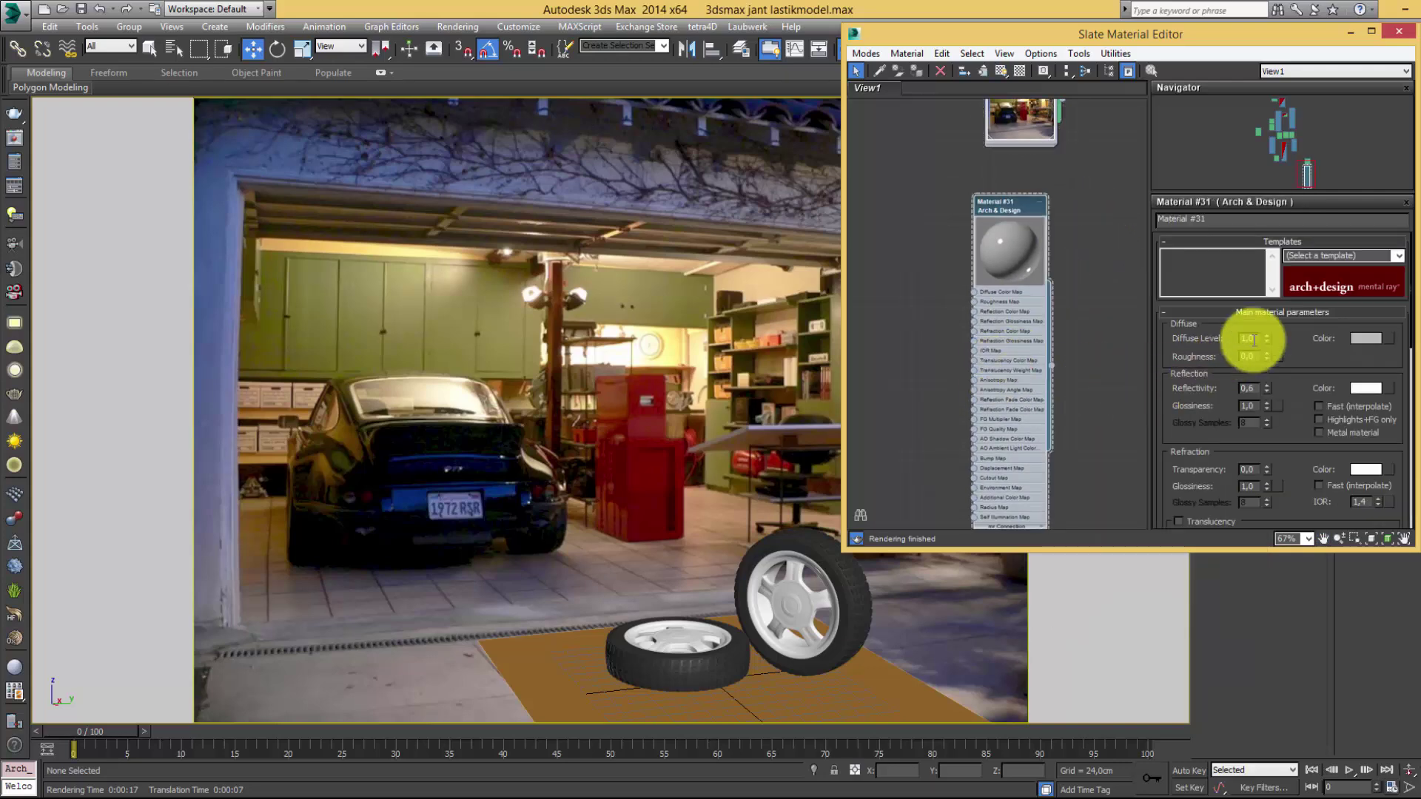
pyautogui.click(1360, 337)
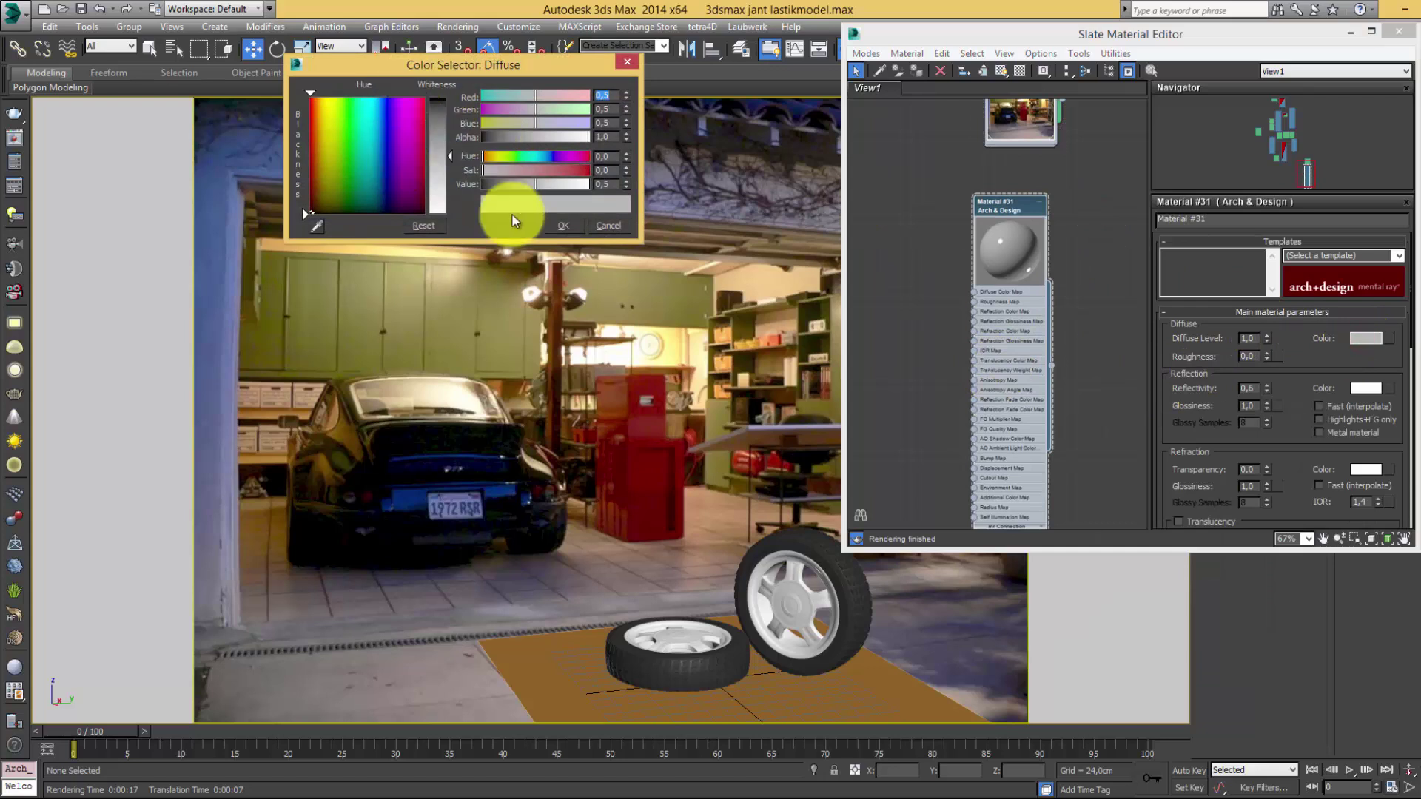
pyautogui.click(620, 224)
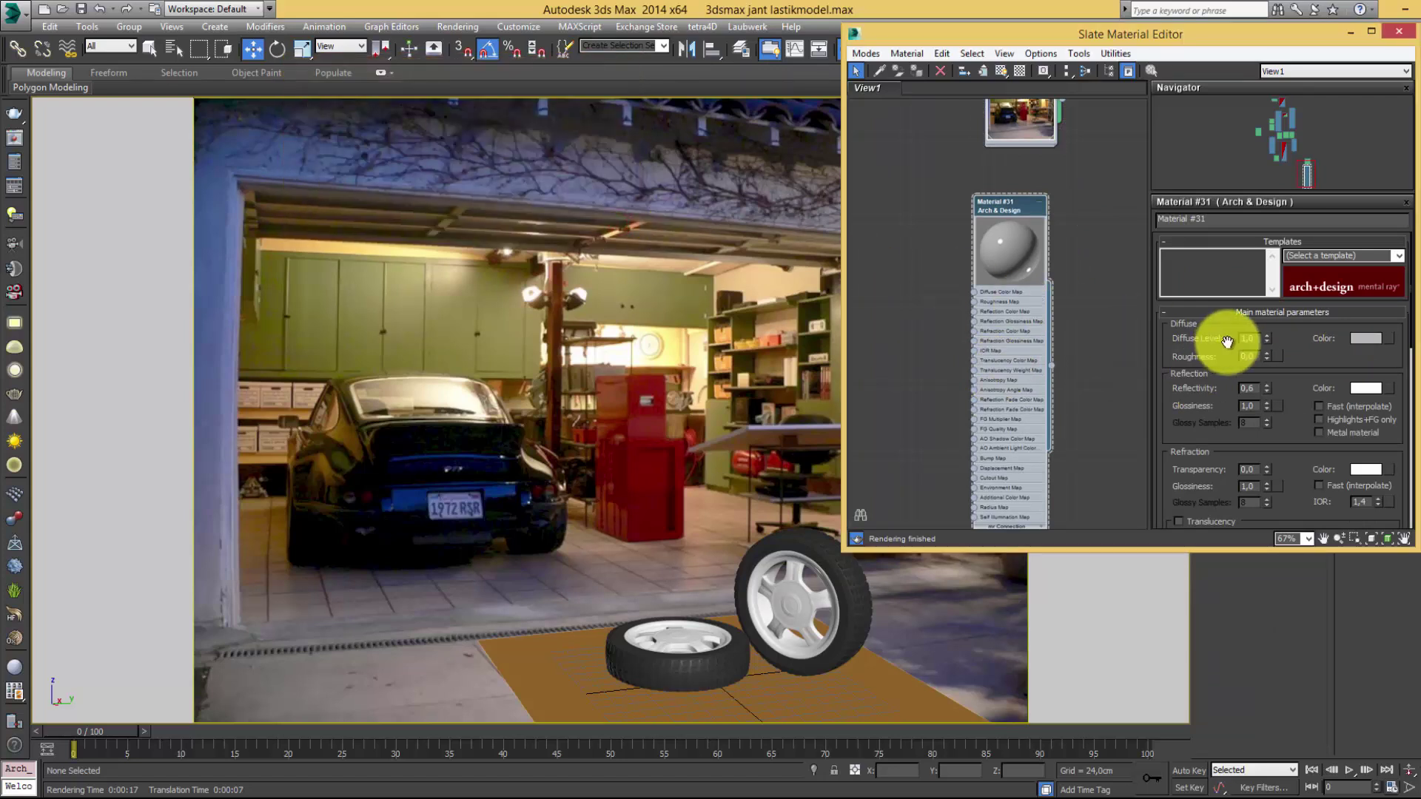
pyautogui.rightClick(1264, 390)
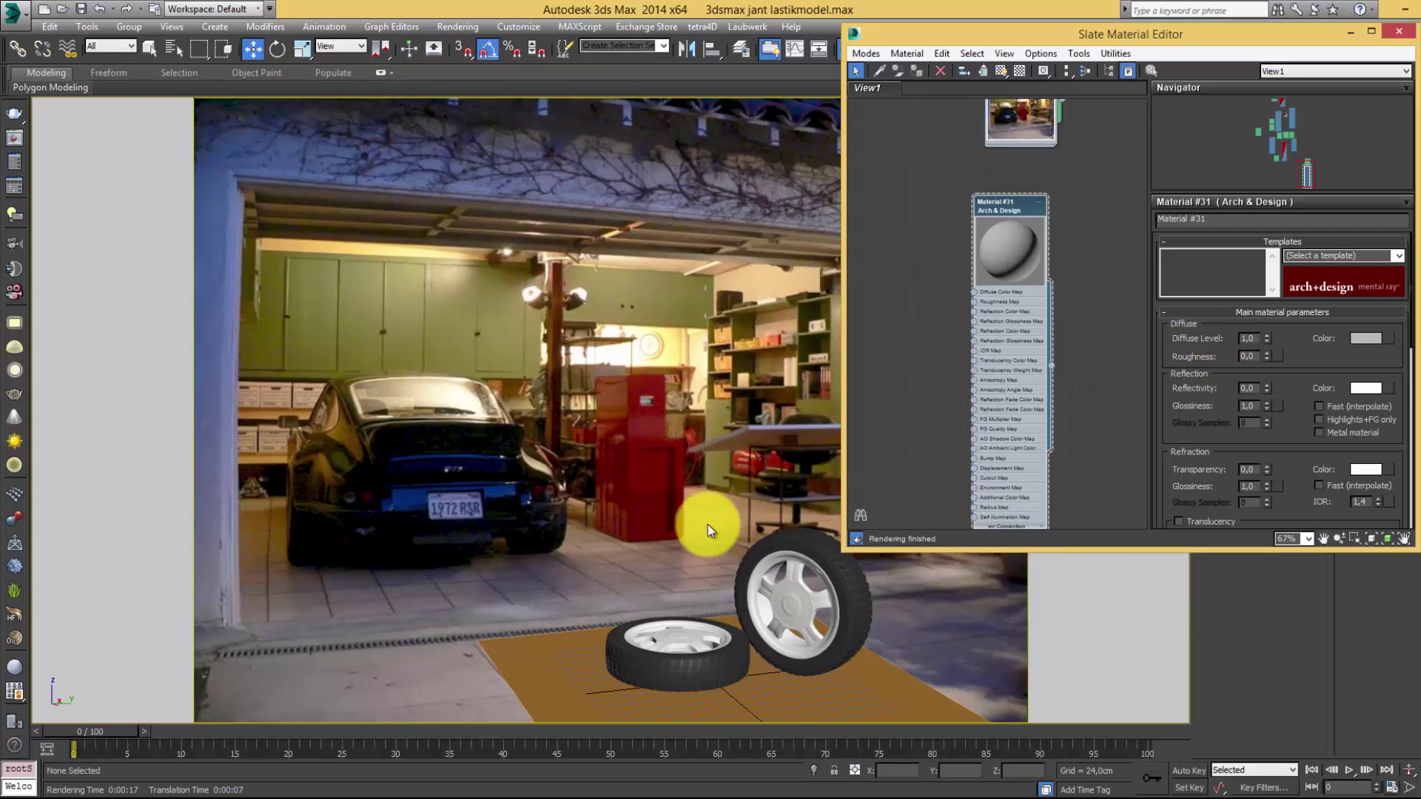
# - Assign Arch & Design Material #31 to both tires and the ground plane
pyautogui.click(646, 468)
pyautogui.hotkey('ctrl', 'a')
pyautogui.click(900, 591)
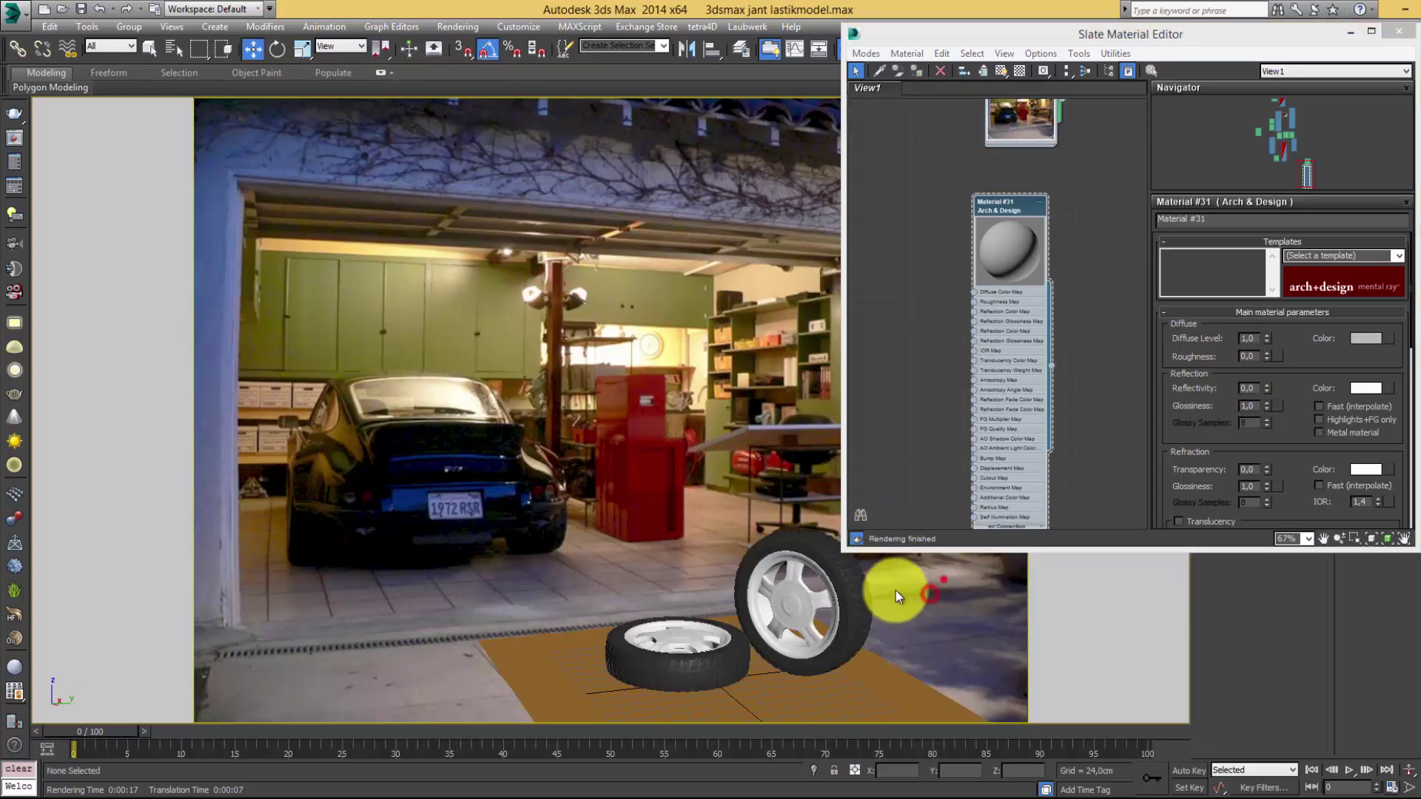
pyautogui.hotkey('ctrl', 'a')
pyautogui.click(1024, 314)
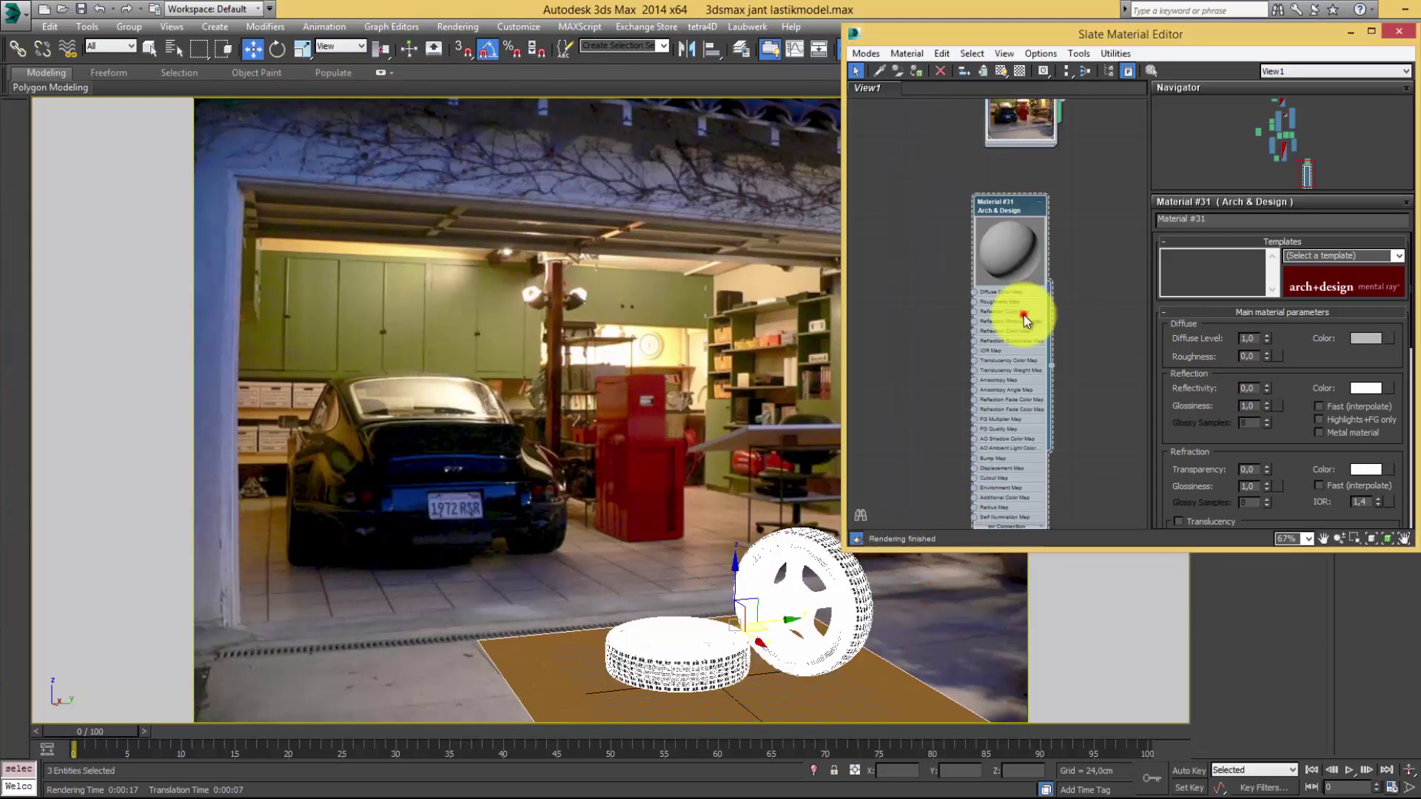
pyautogui.click(915, 70)
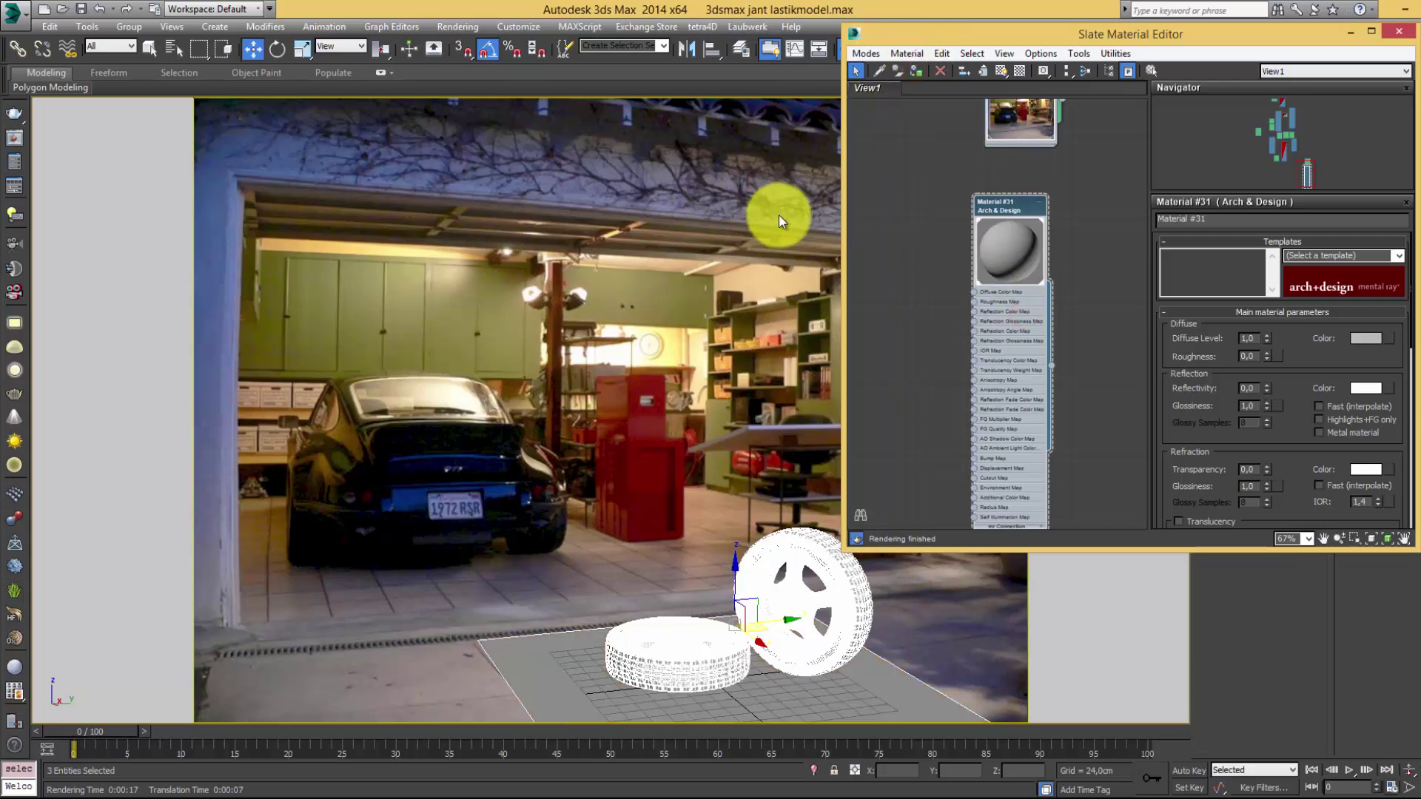
pyautogui.click(624, 343)
pyautogui.moveTo(910, 37); pyautogui.dragTo(920, 100)
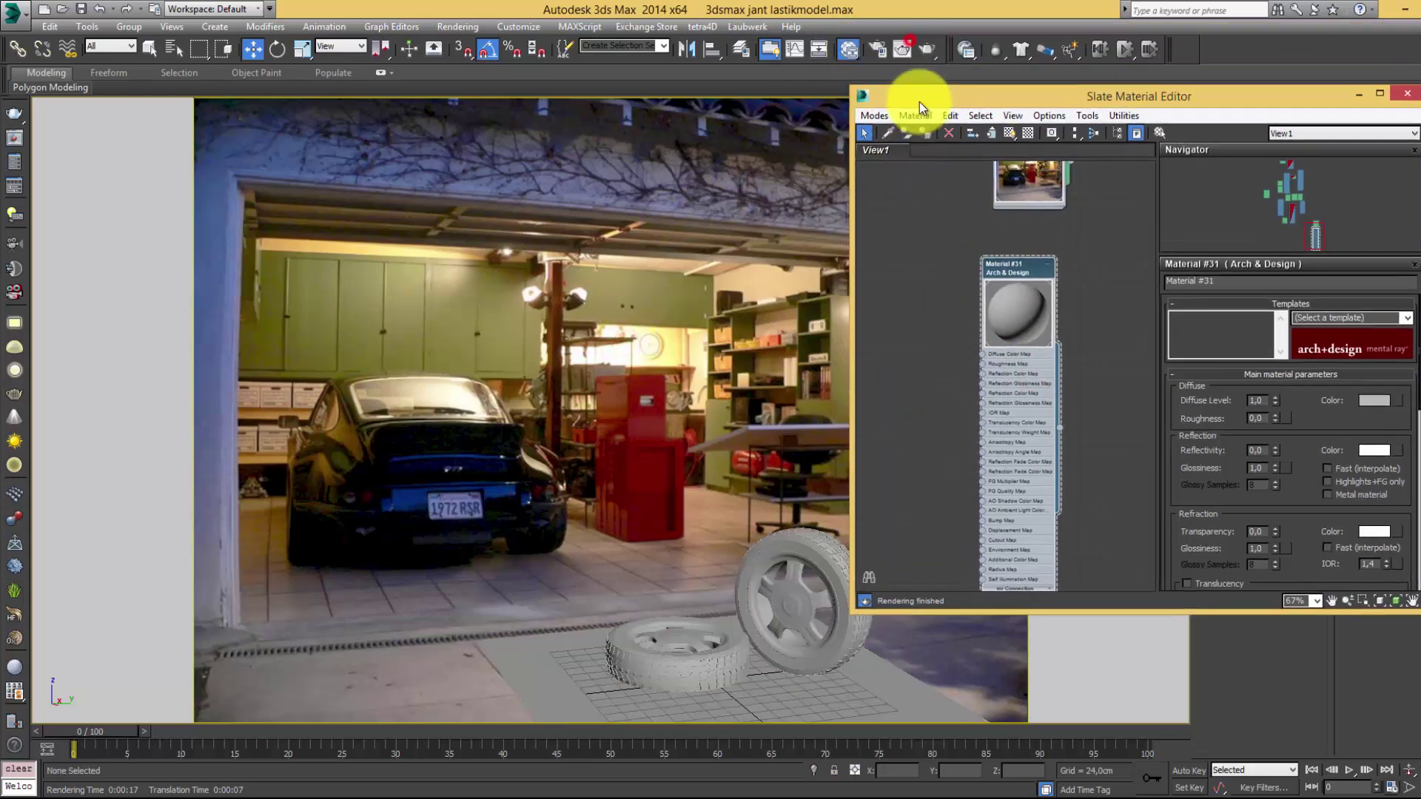
# - Re-render the camera view with mental ray, closing the message log and file-write error dialogs
pyautogui.click(937, 54)
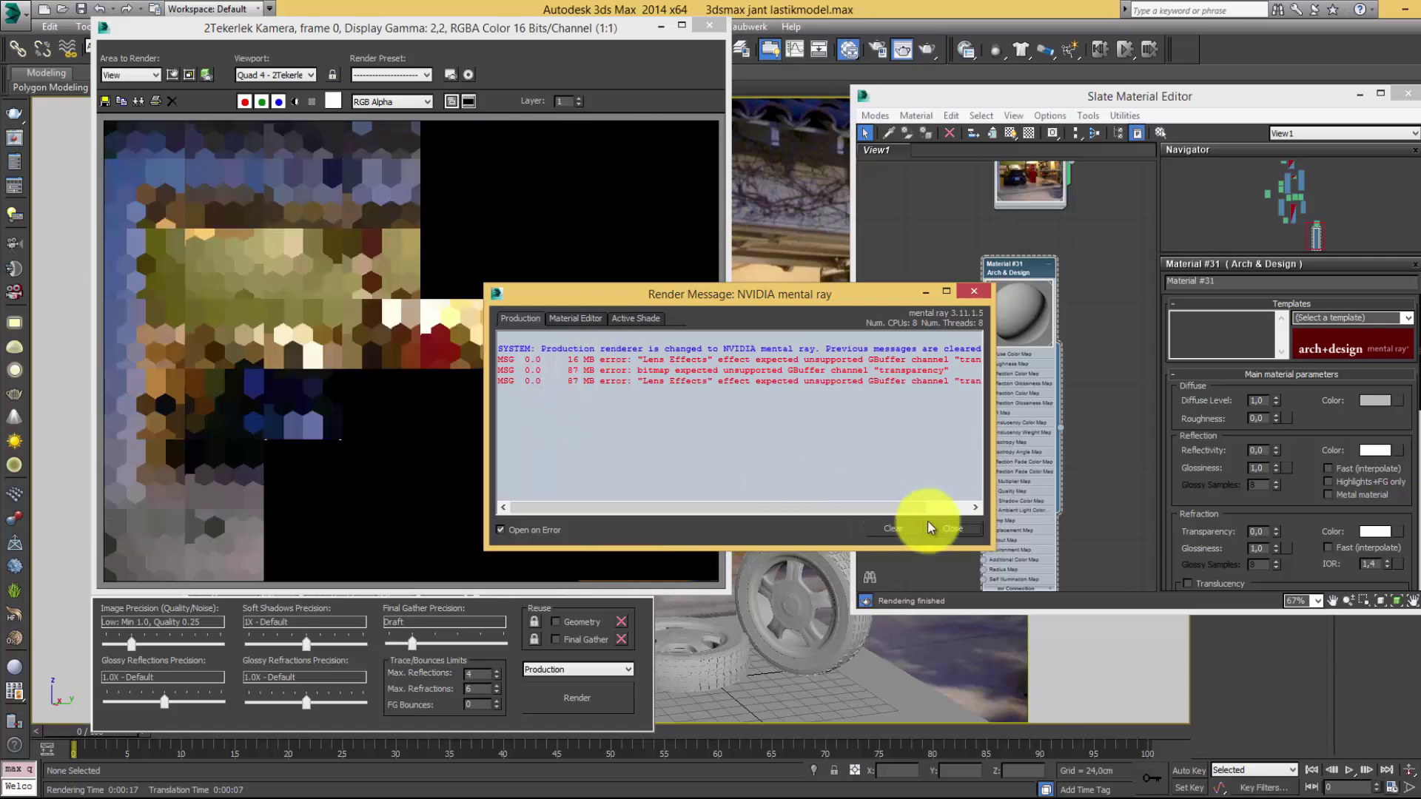
pyautogui.click(952, 527)
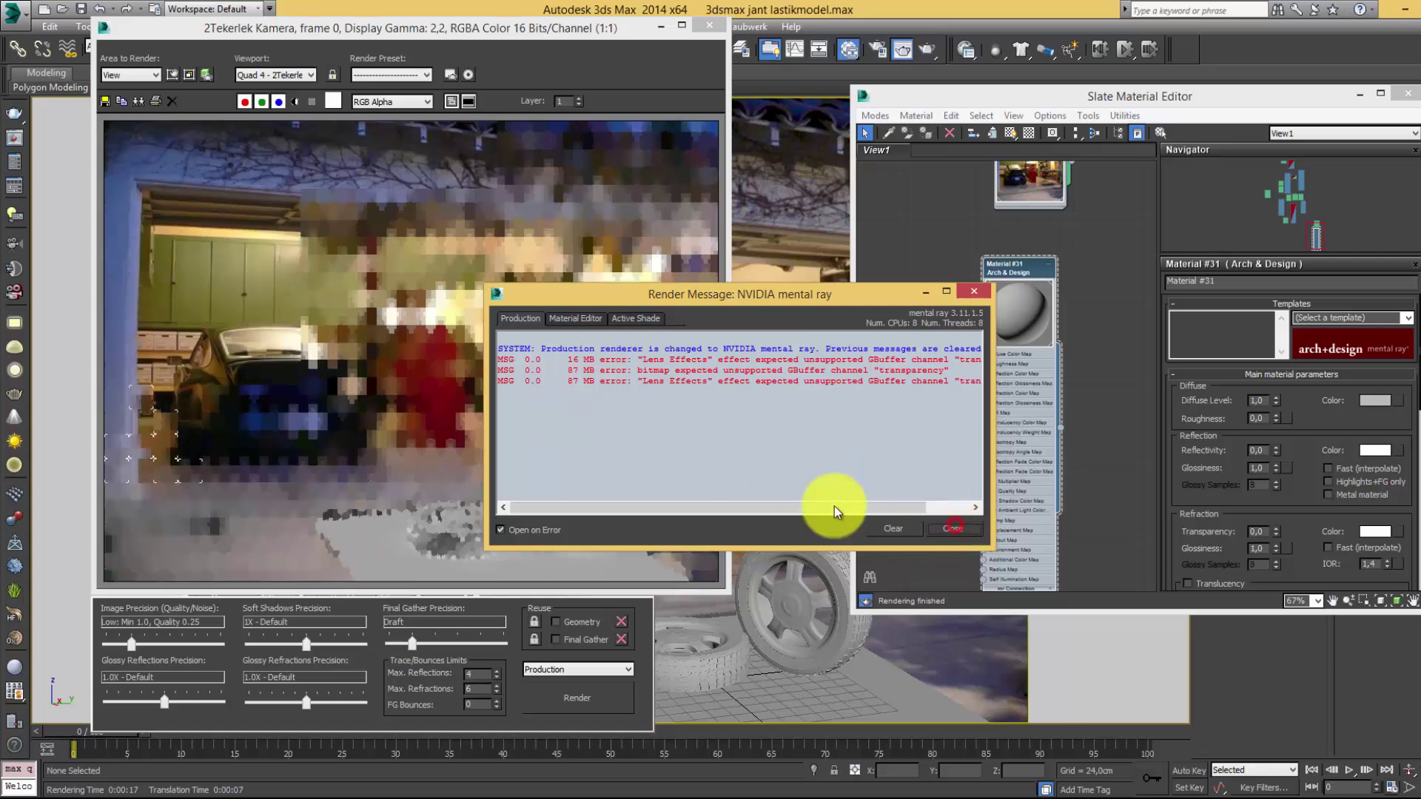
pyautogui.click(400, 433)
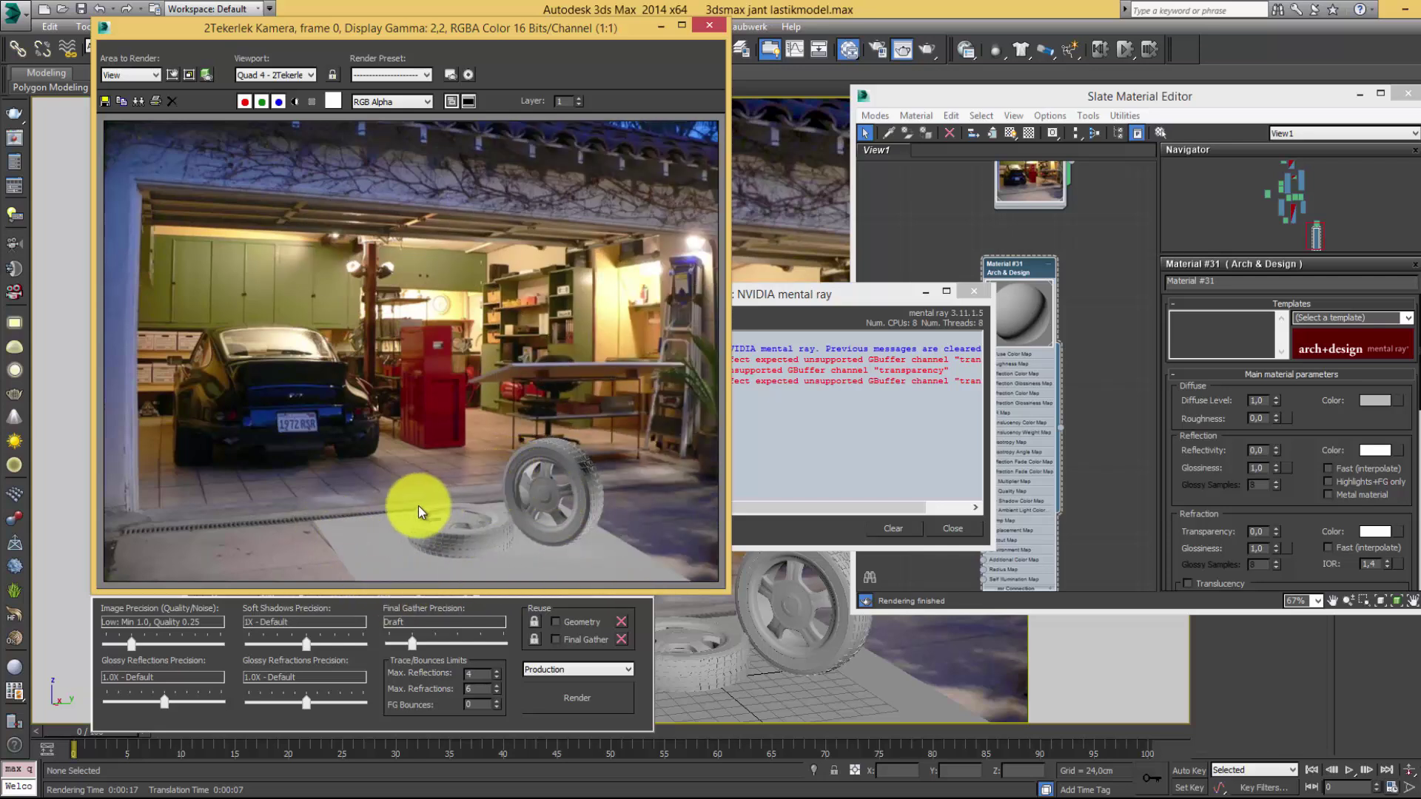
pyautogui.click(785, 454)
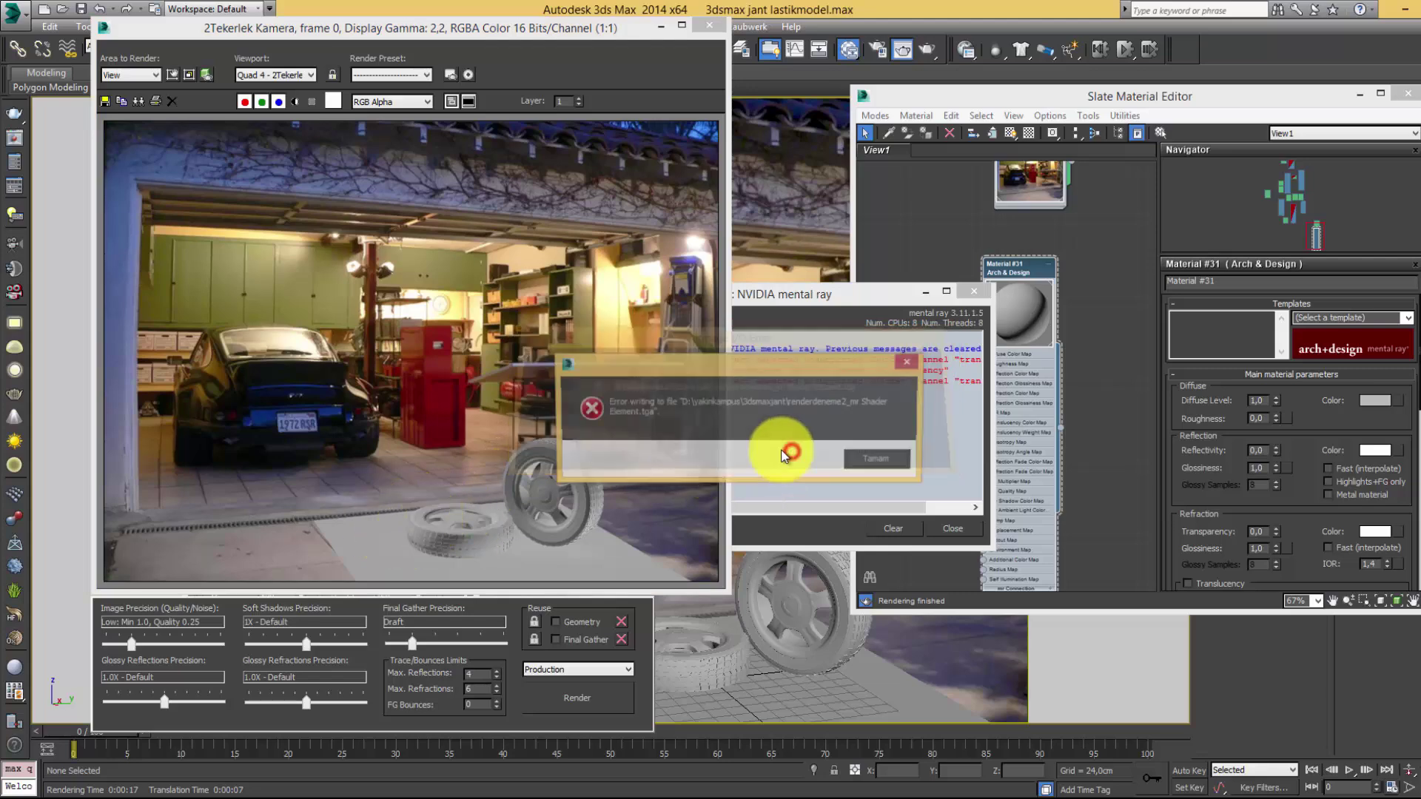
pyautogui.click(859, 464)
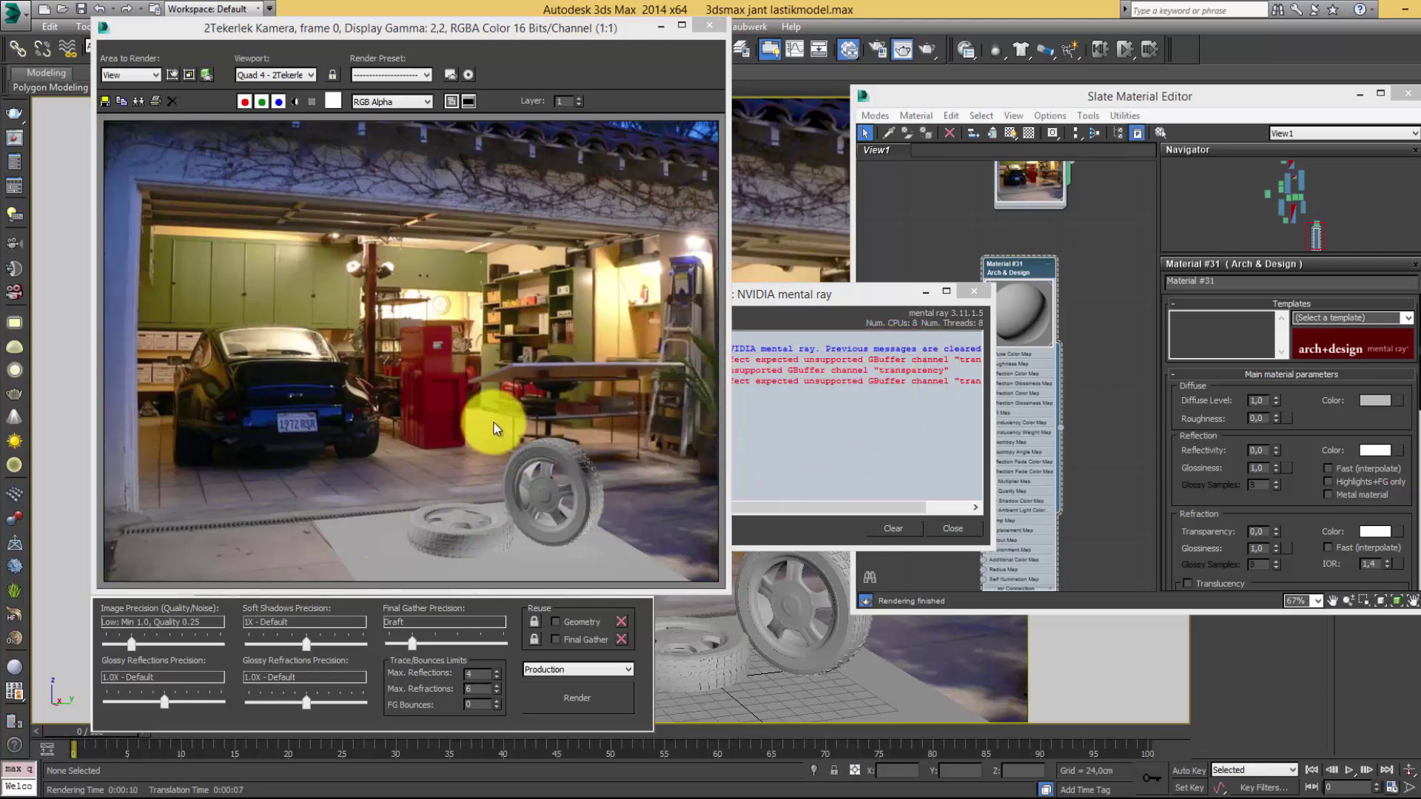